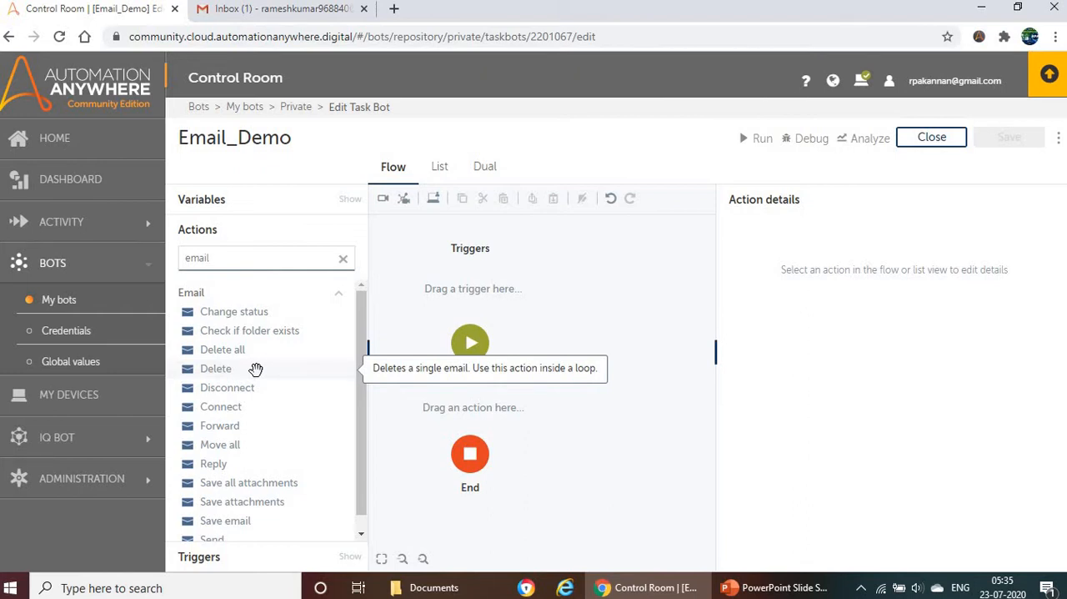
Step: Review the email package slide and examine the Less secure app access setting in the Gmail user's Google Account security page
click(763, 587)
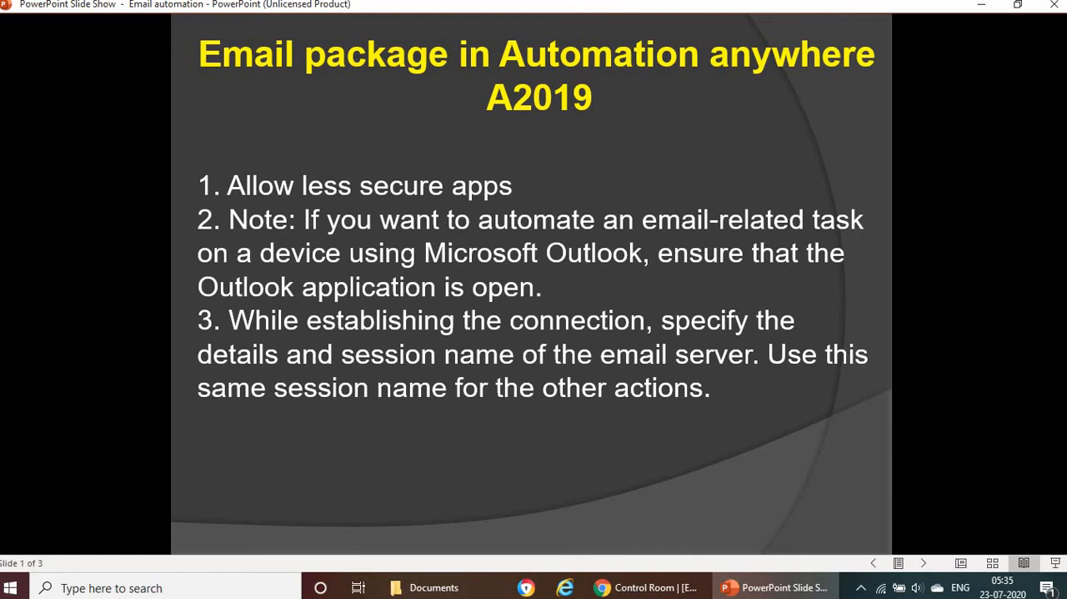
click(648, 587)
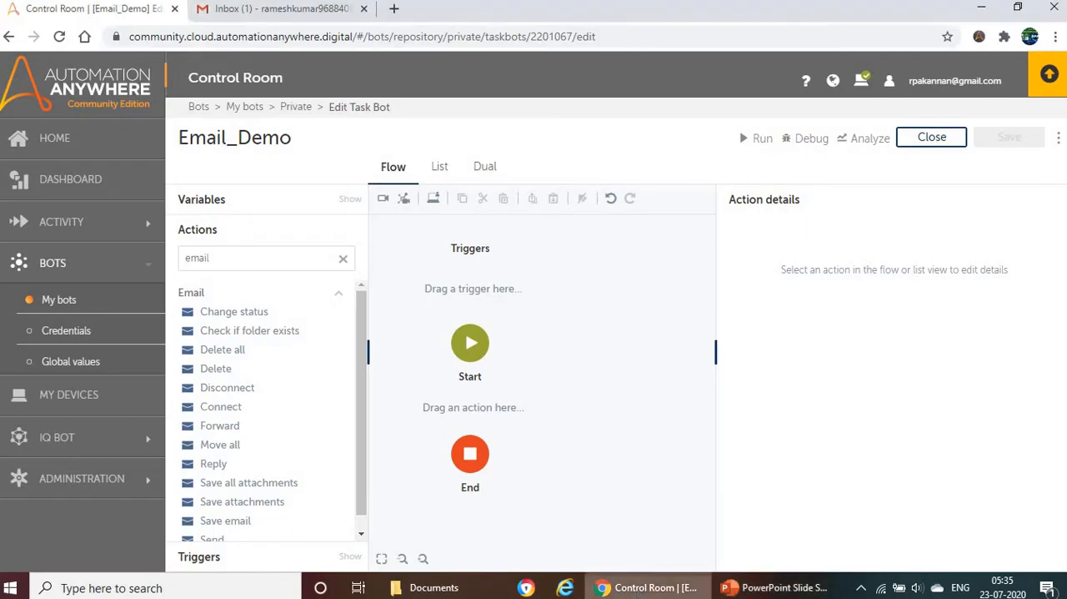
click(271, 10)
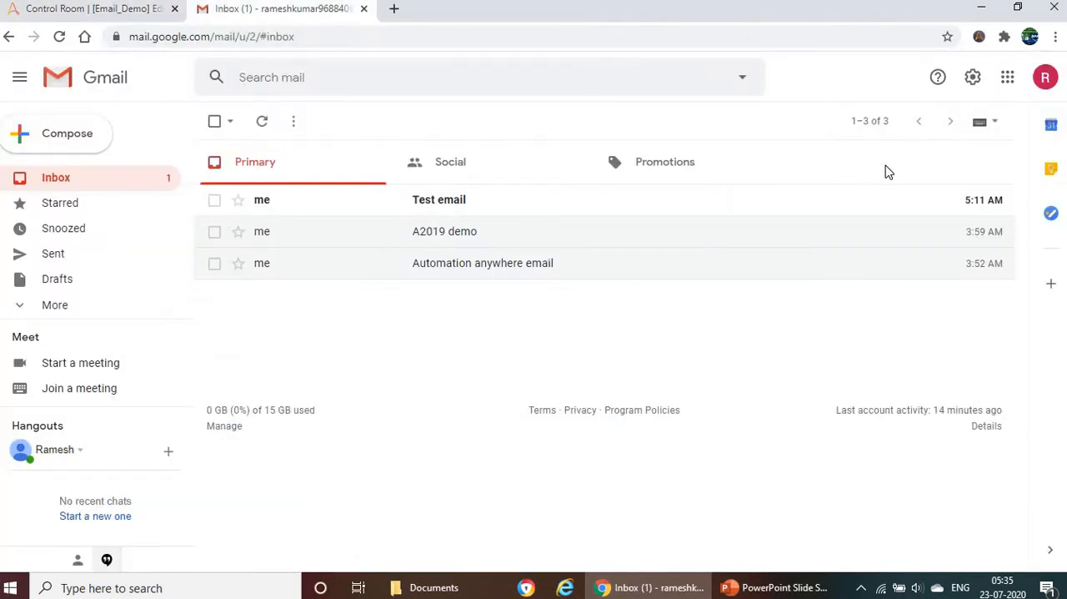
click(1008, 82)
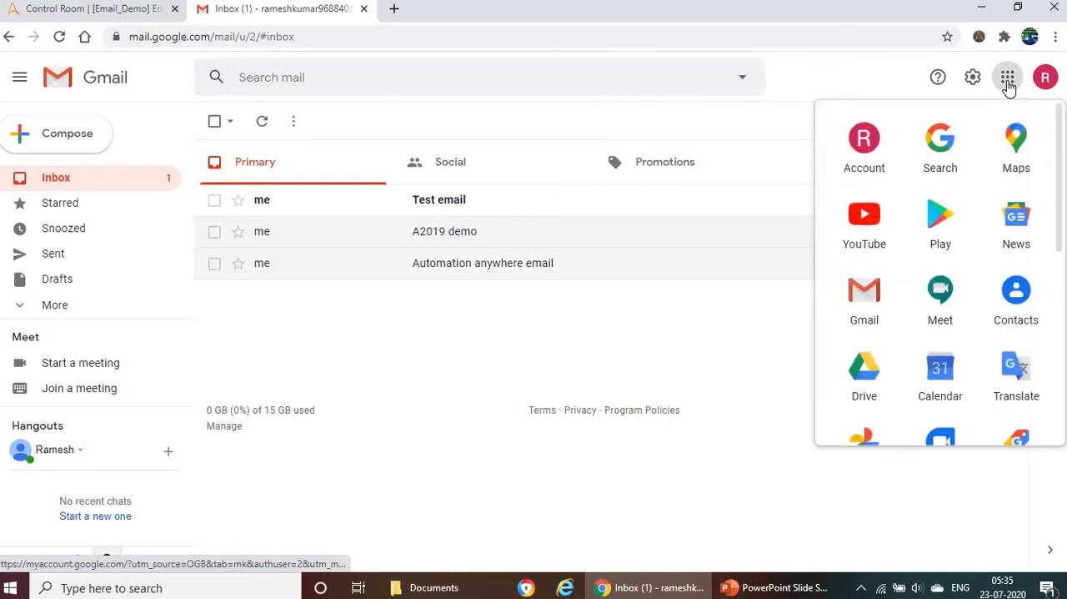
click(864, 147)
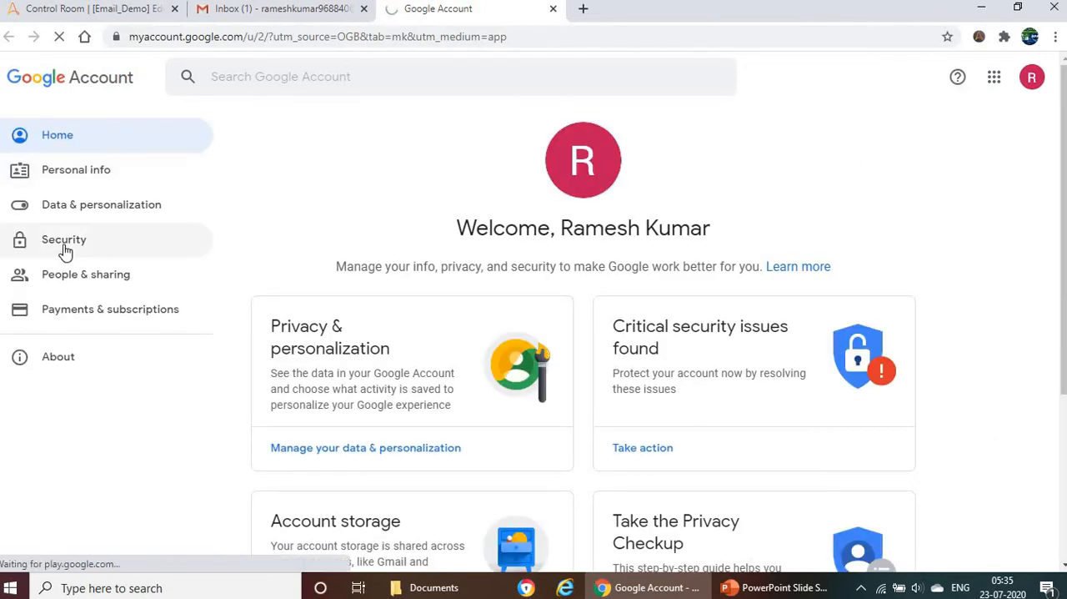
click(98, 255)
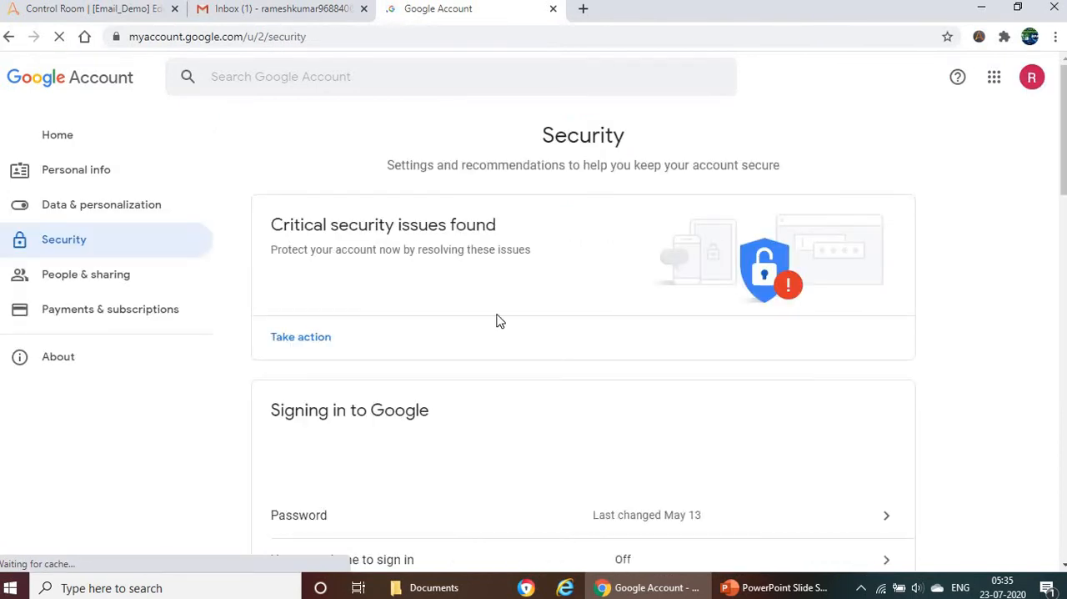
scroll(550, 267, down, 15)
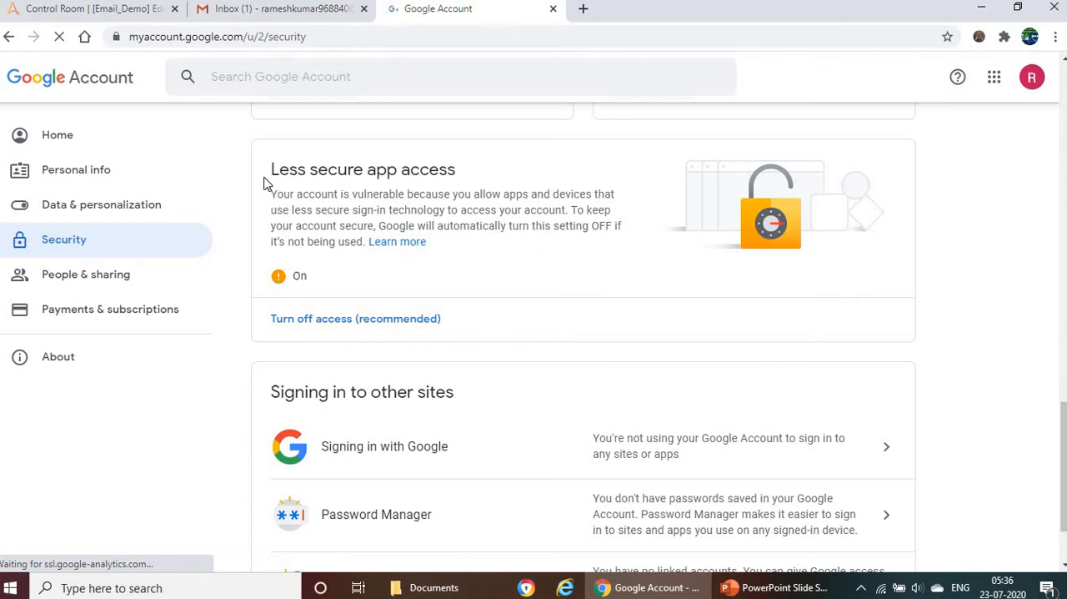
drag(271, 170, 444, 166)
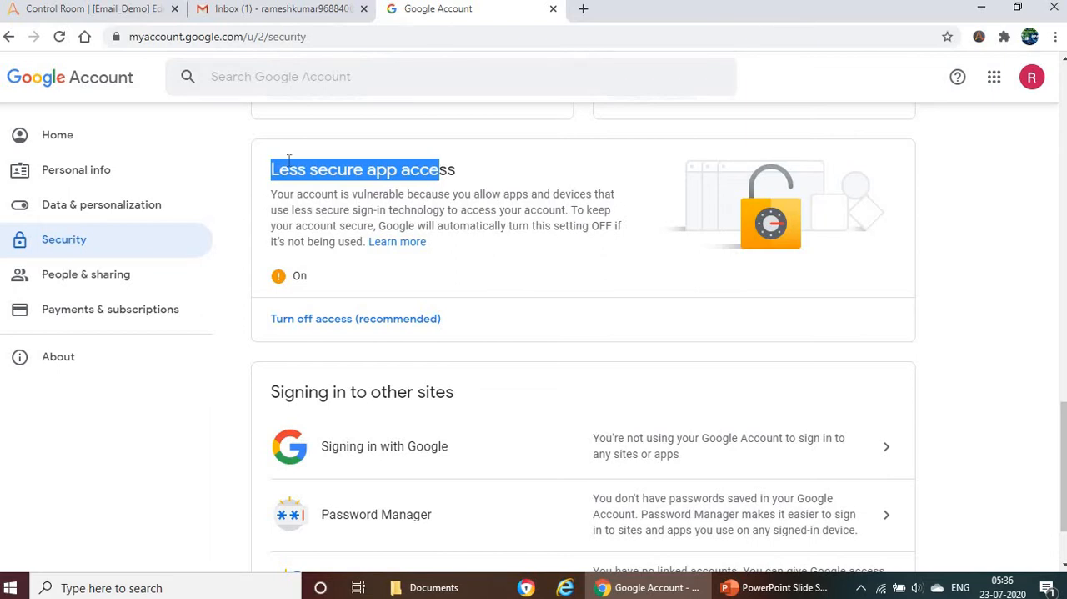
click(483, 172)
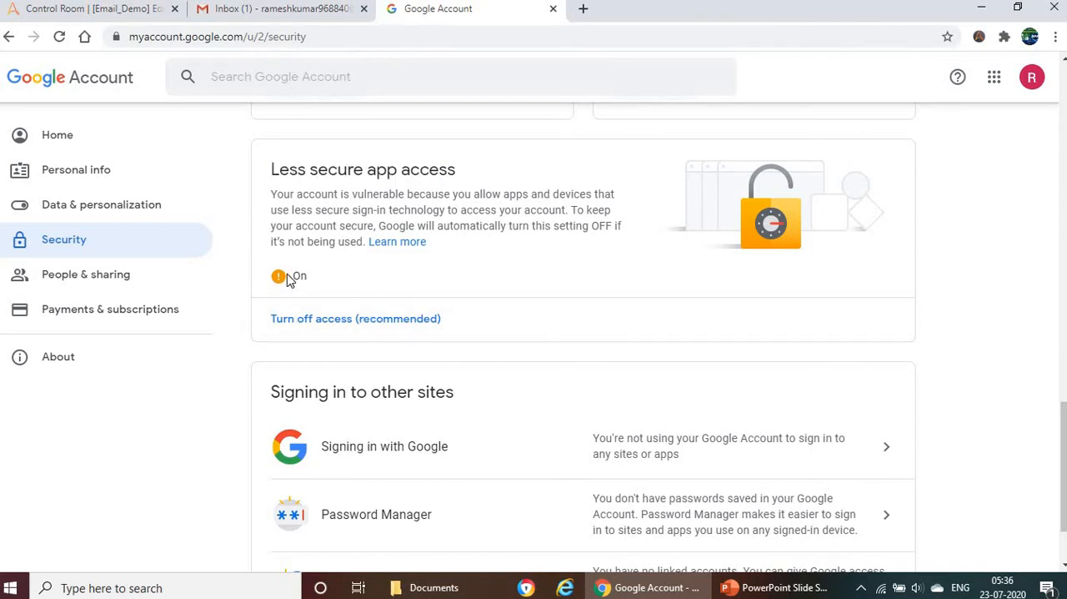
Step: Return to the Email_Demo bot editor, close the Google Account page and search the actions for "email"
click(765, 588)
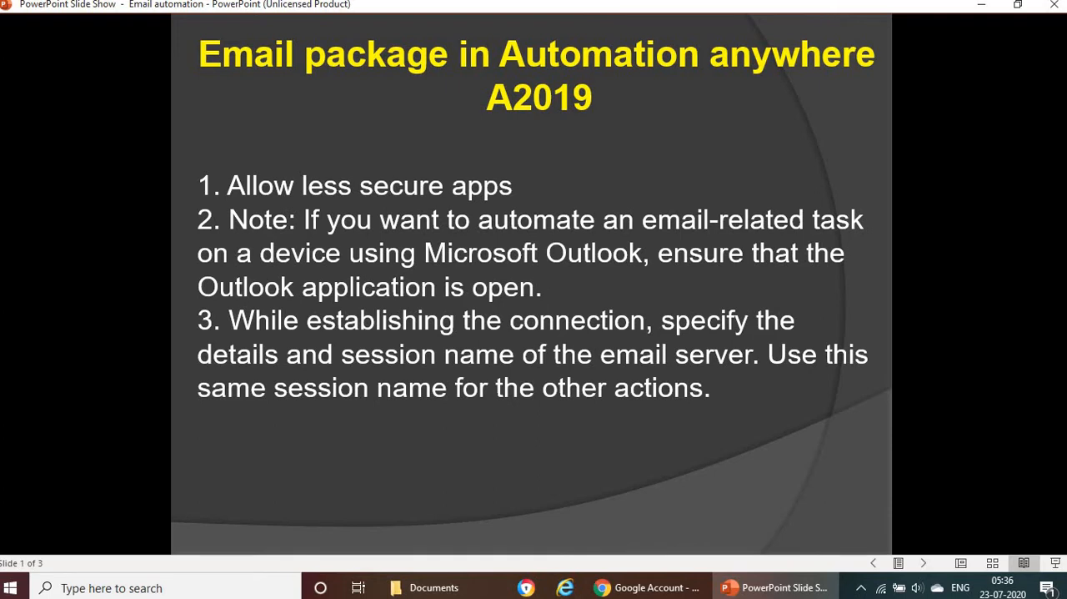
key(Right)
click(658, 586)
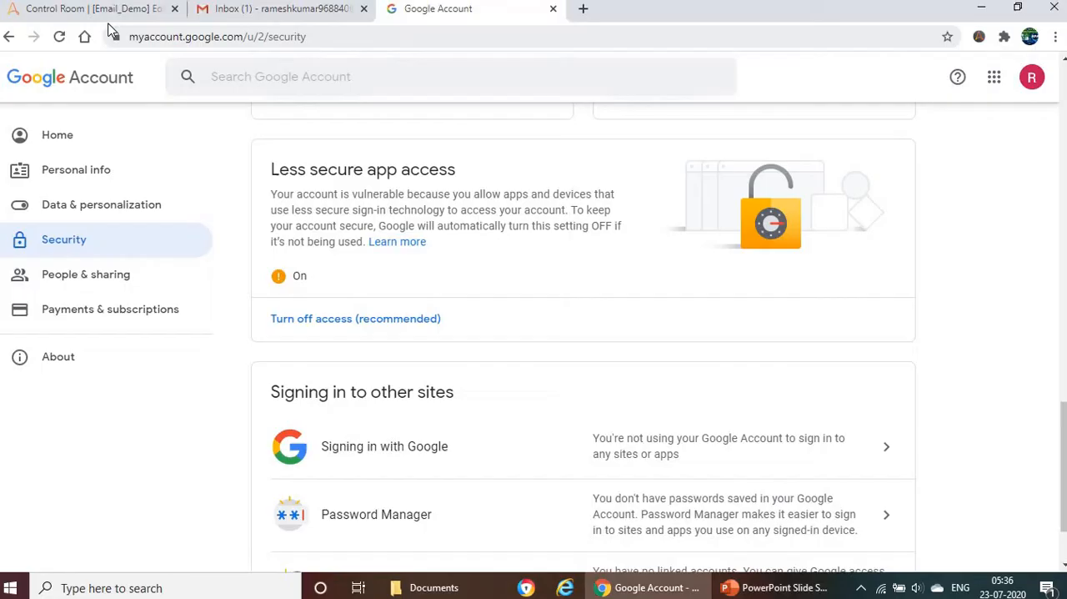
click(98, 18)
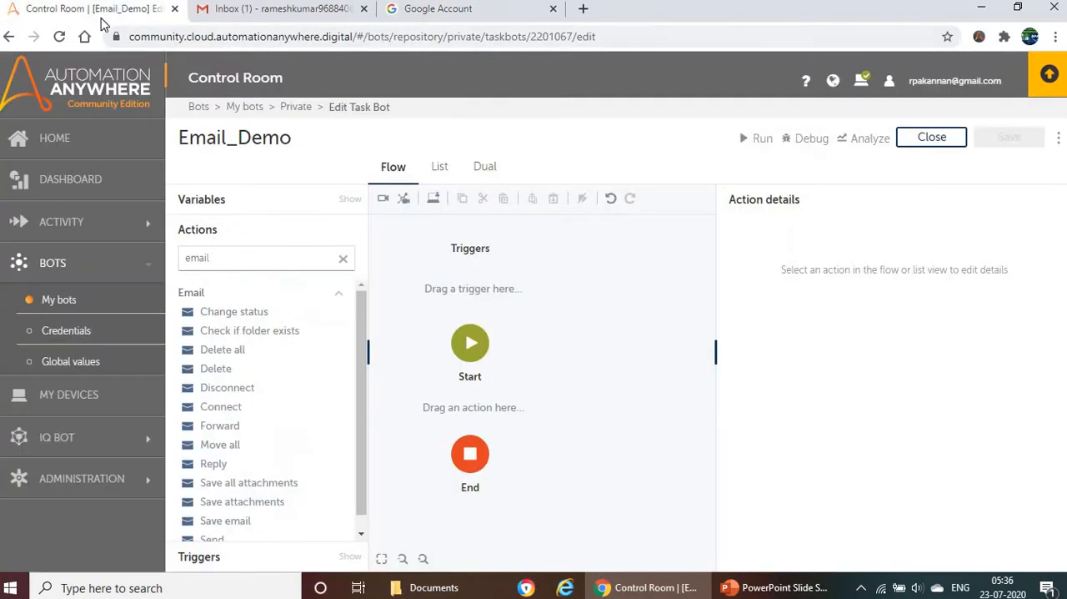
click(553, 14)
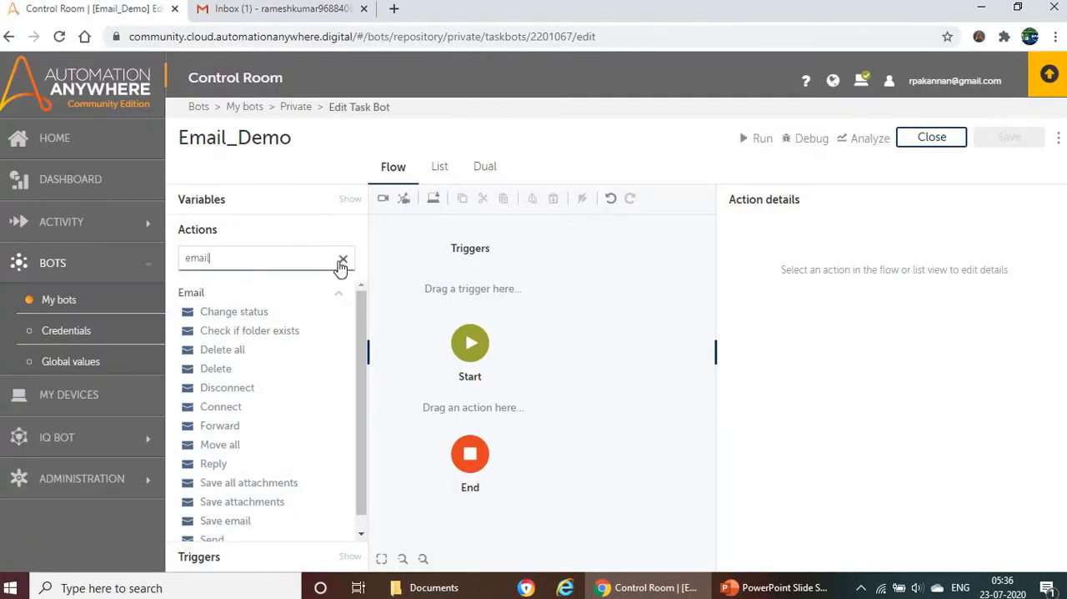
double_click(250, 262)
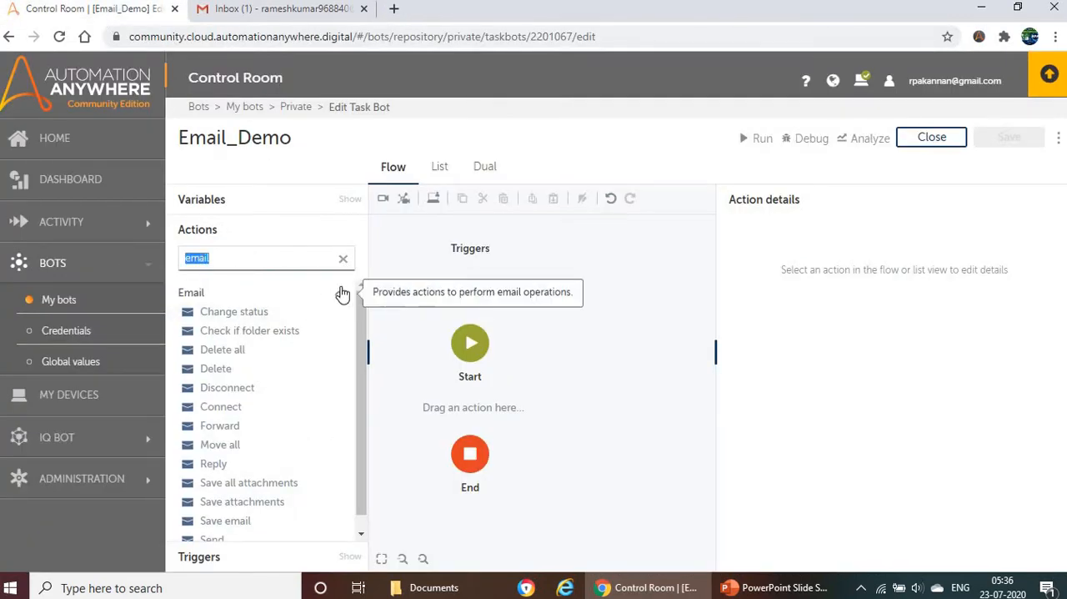
text(email)
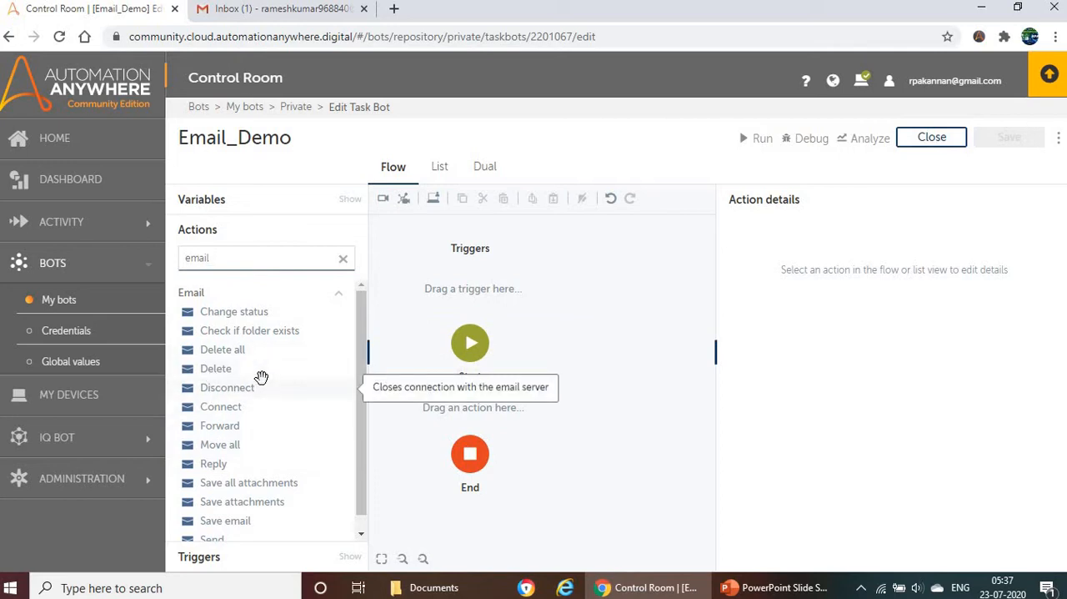
Step: Switch to Gmail and refresh the inbox to check its messages
click(256, 10)
click(377, 203)
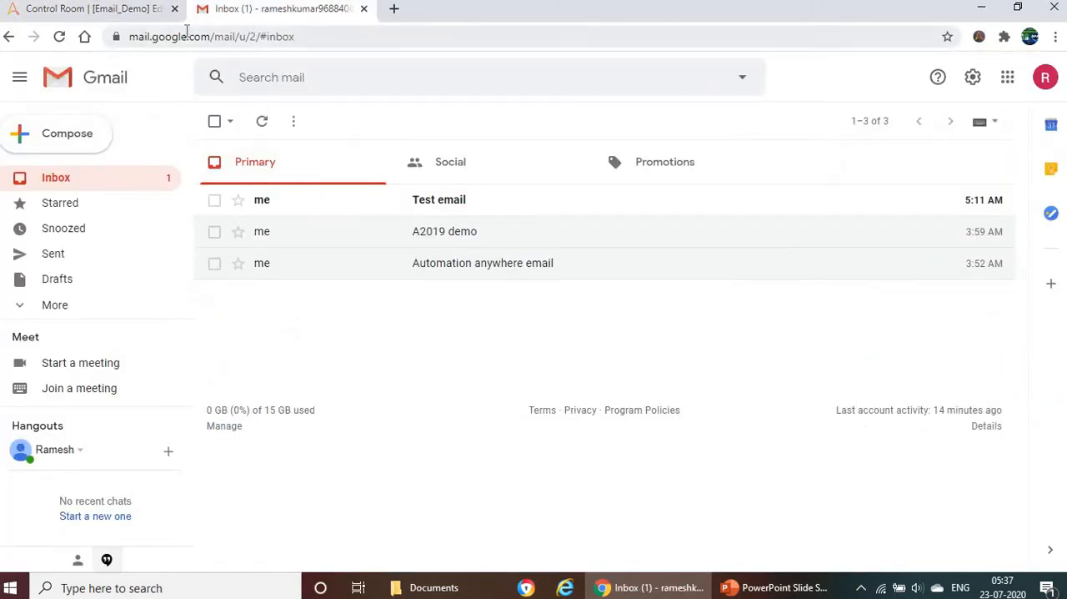
click(265, 125)
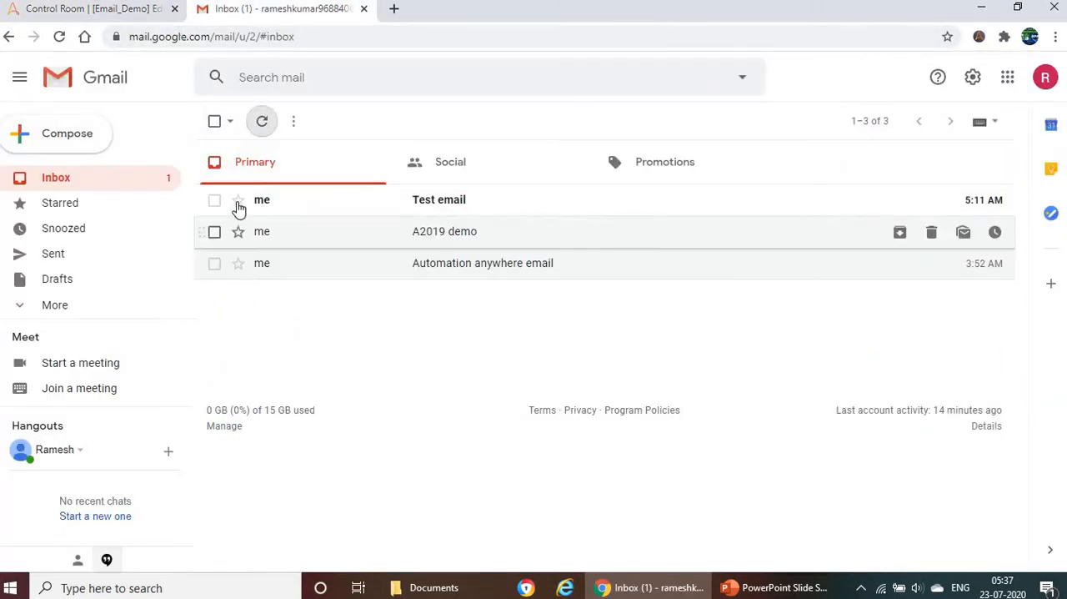
Step: Add the Email Connect action after Start in the Email_Demo bot and set it to connect to an email server
click(107, 17)
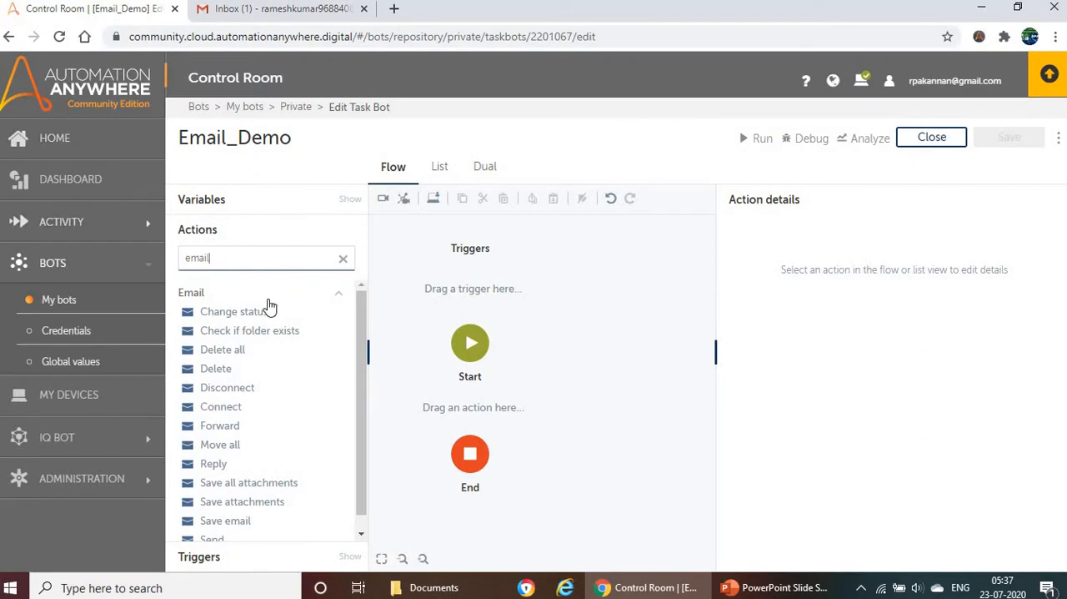
drag(221, 407, 509, 420)
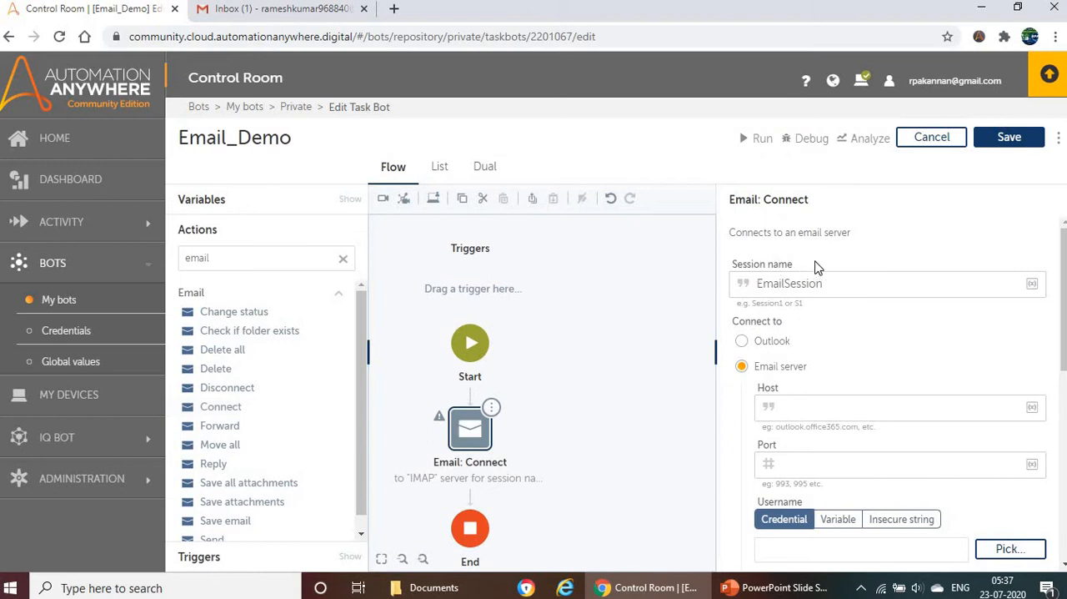
drag(795, 265, 741, 265)
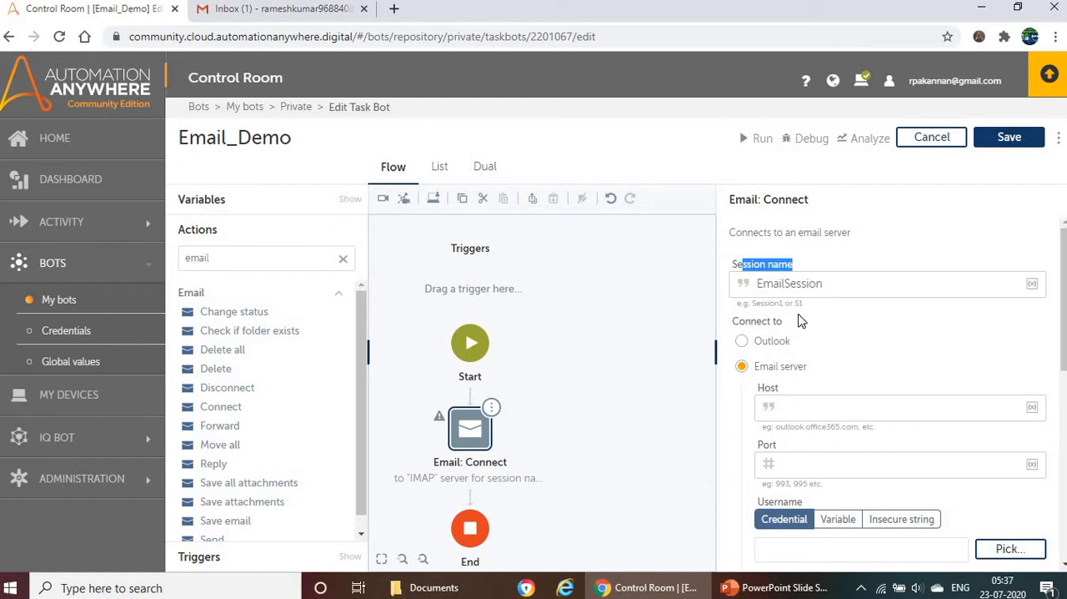
click(743, 342)
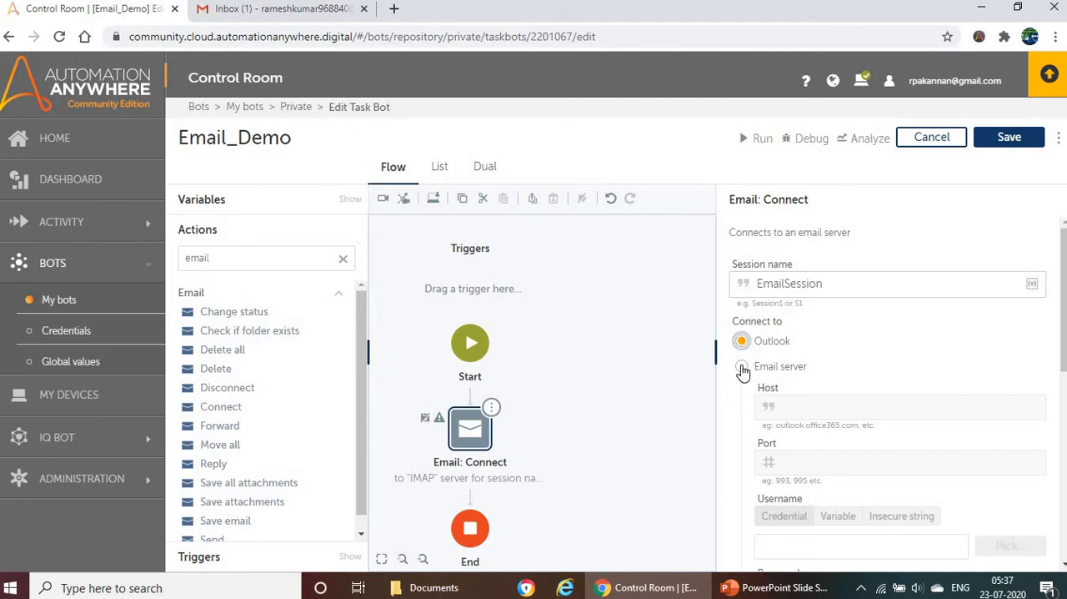
click(743, 369)
click(741, 341)
click(736, 367)
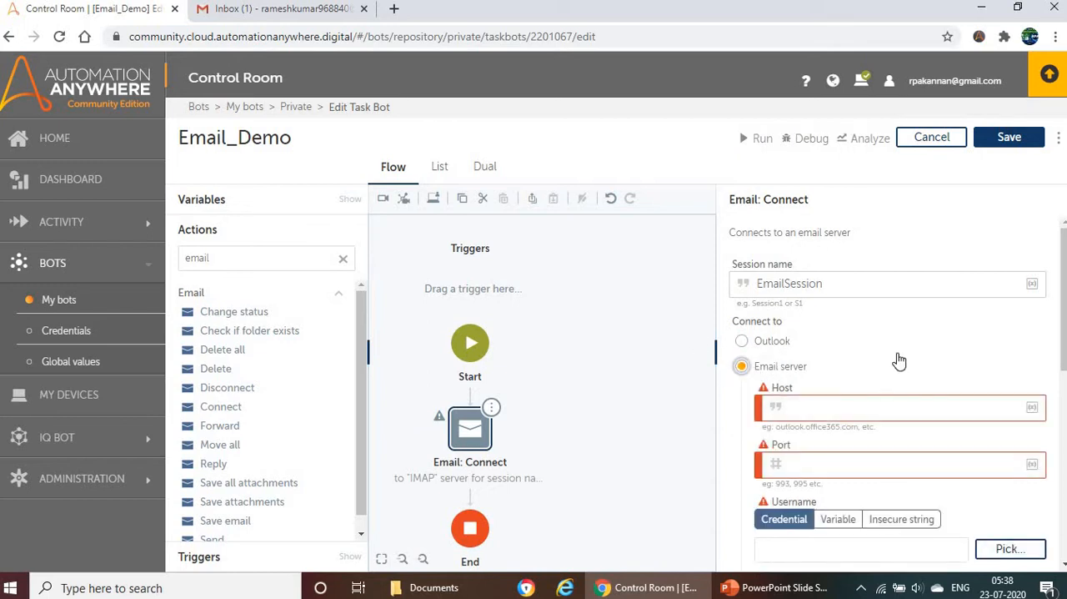
Step: Look up the email server hosts and ports in the PowerPoint slide's server table and return to the bot editor
click(788, 587)
click(503, 289)
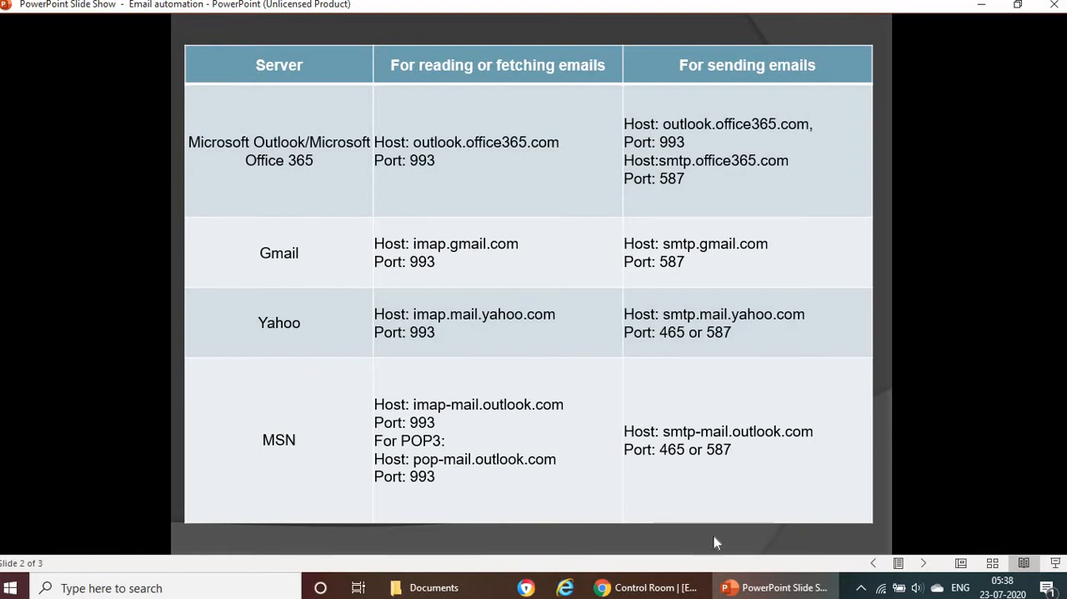
click(651, 587)
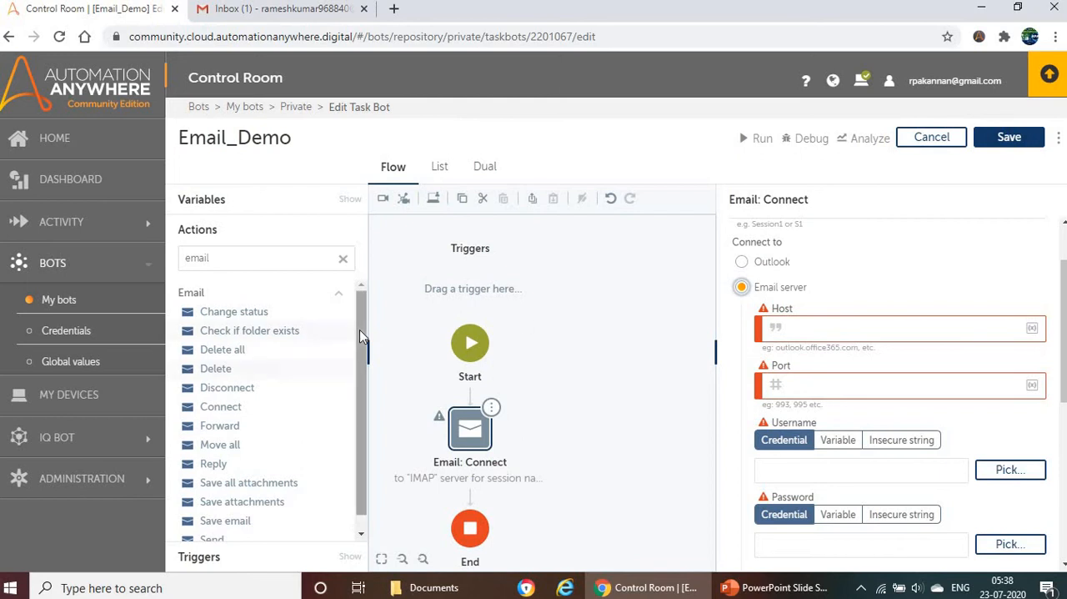
click(773, 590)
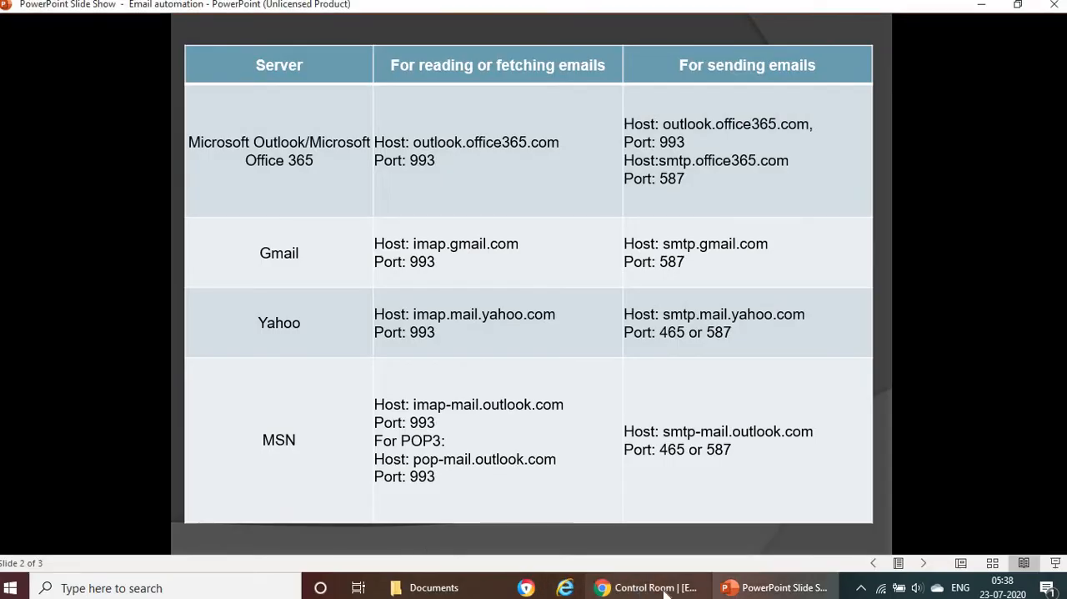
click(663, 588)
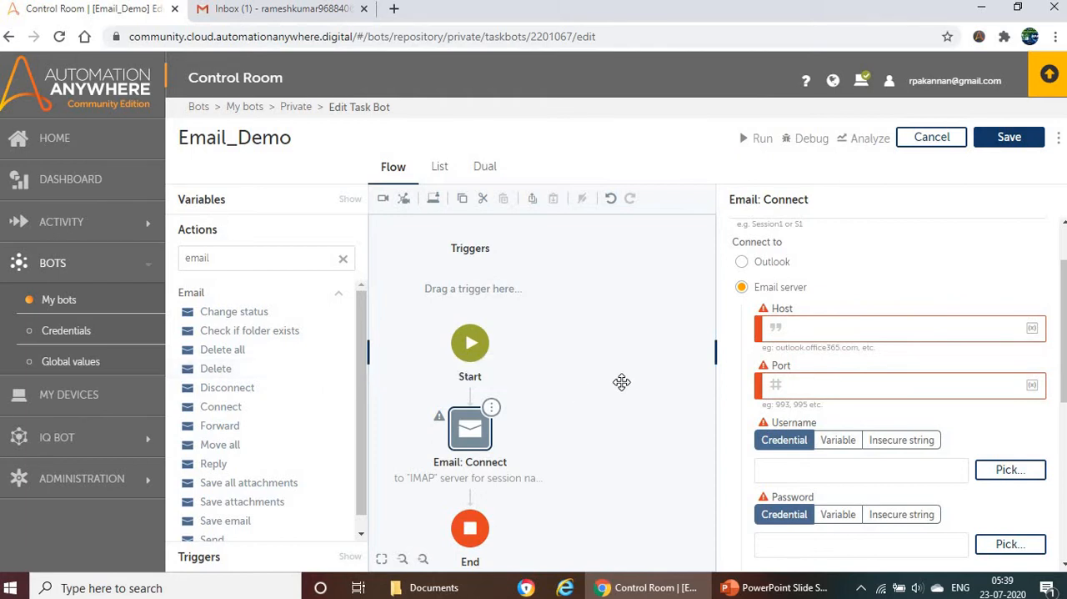
Step: Set the Connect action's host to imap.gmail.com and its port to 993
click(824, 327)
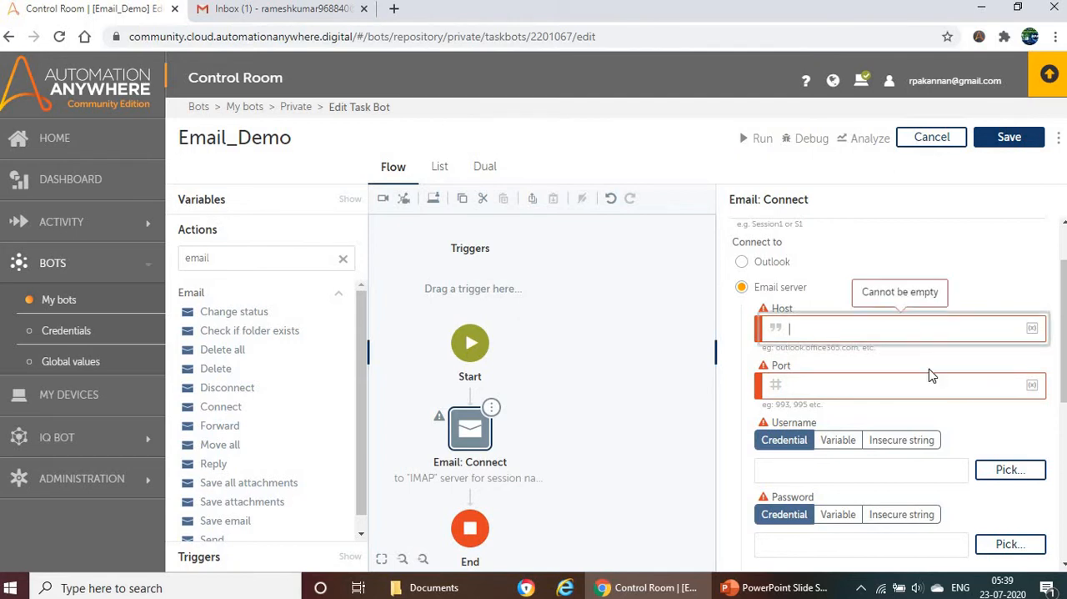
text(imap.)
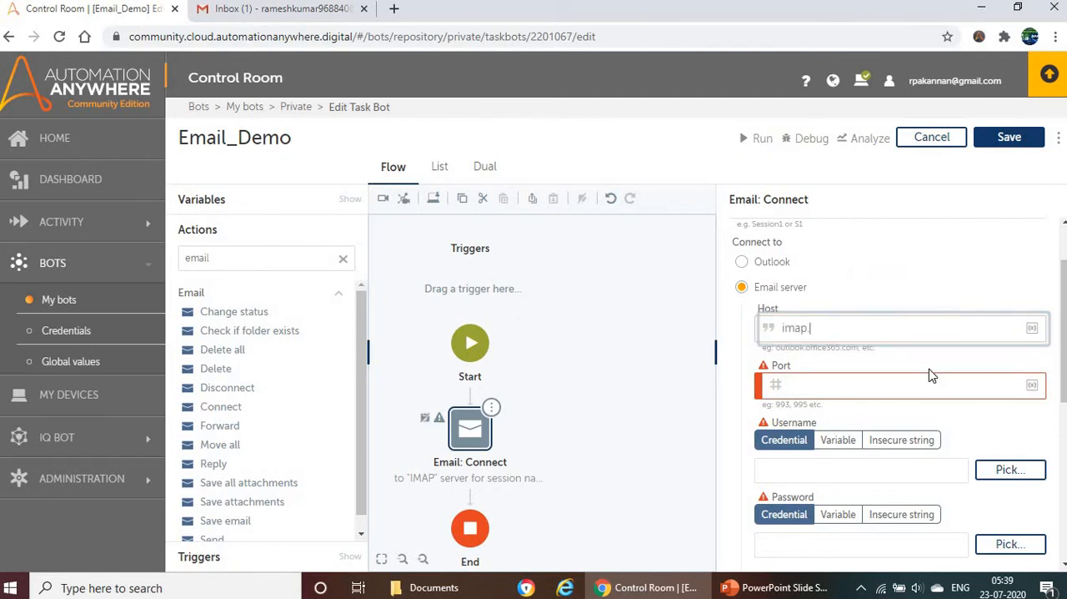
text(gmail.com)
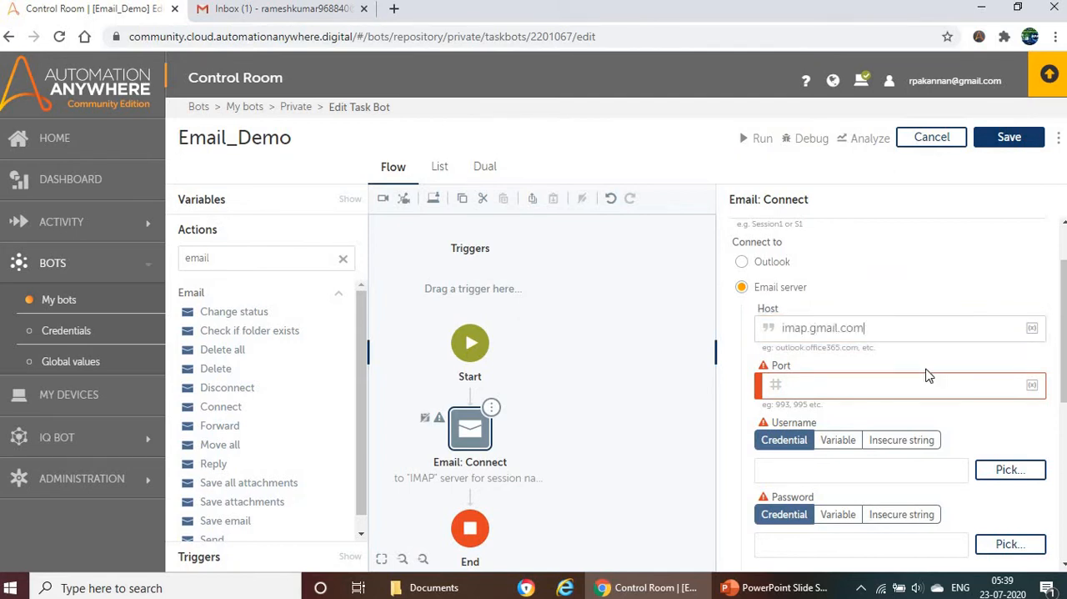
click(803, 385)
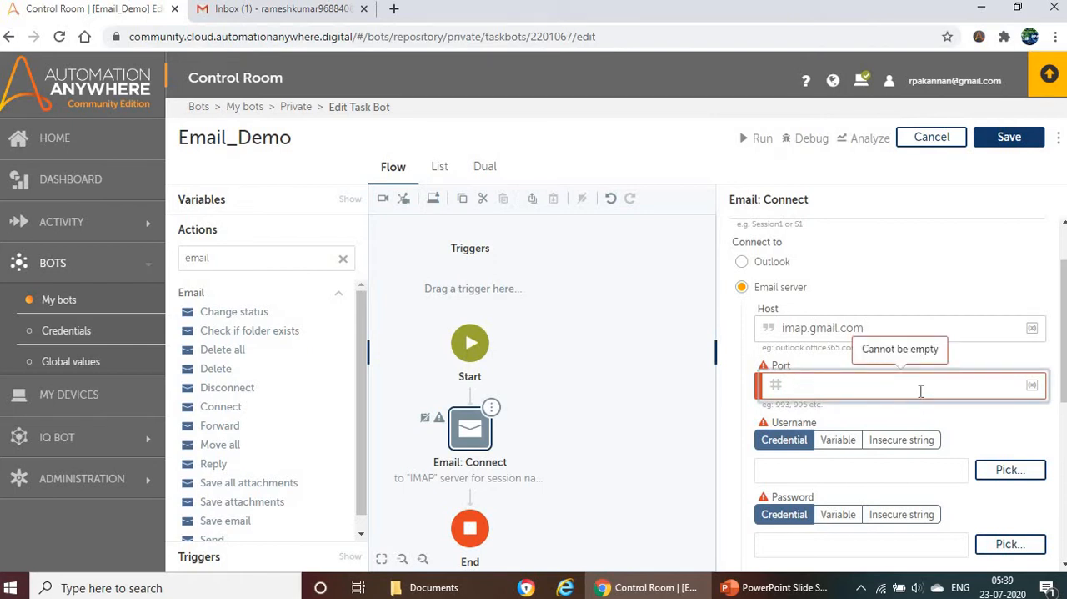
click(776, 587)
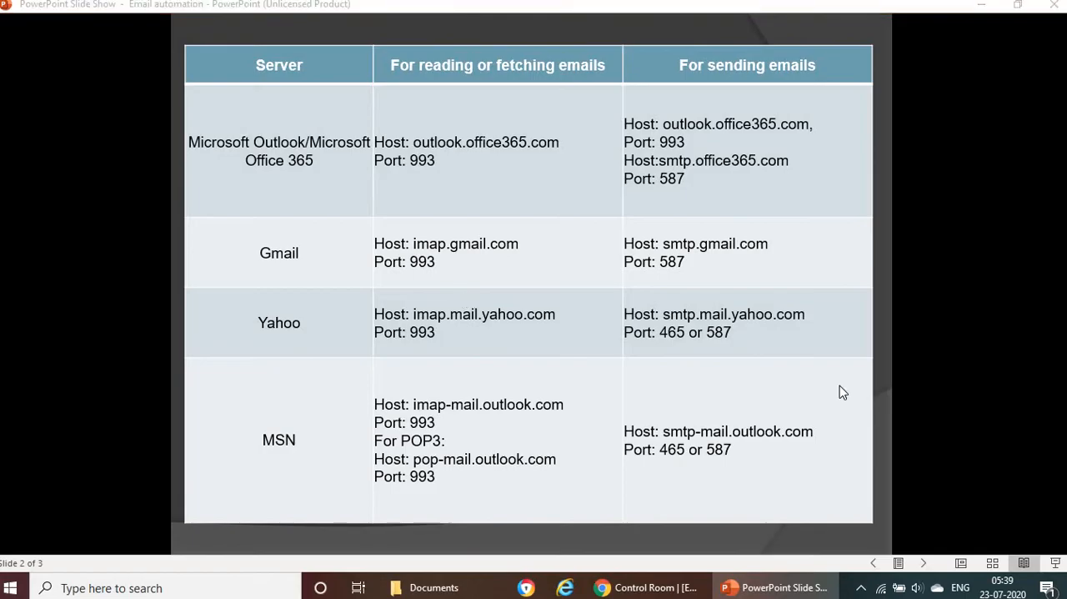
key(alt+Tab)
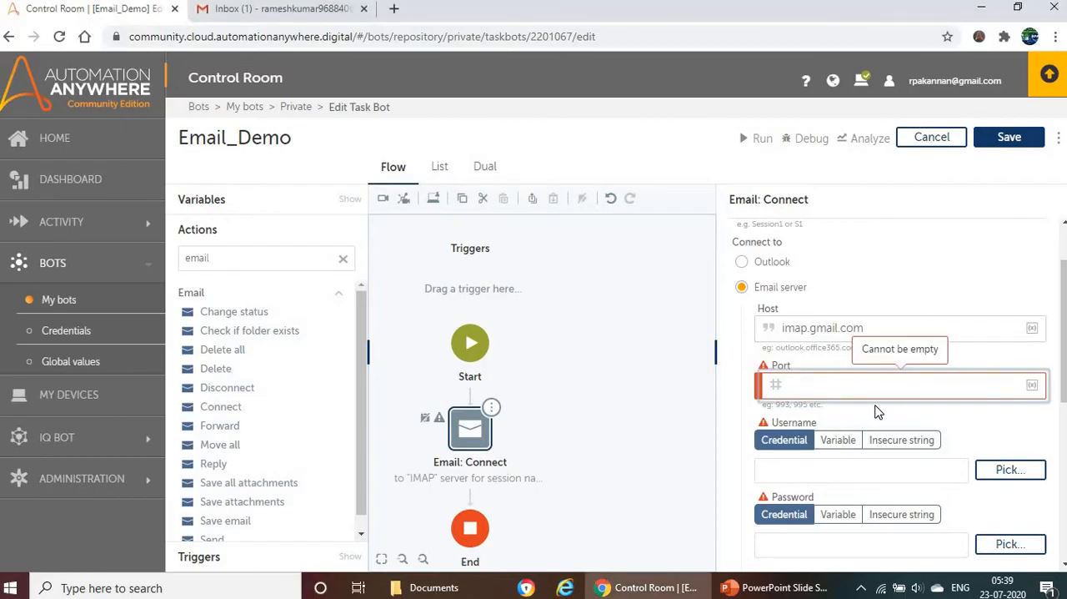
text(993)
scroll(848, 388, down, 2)
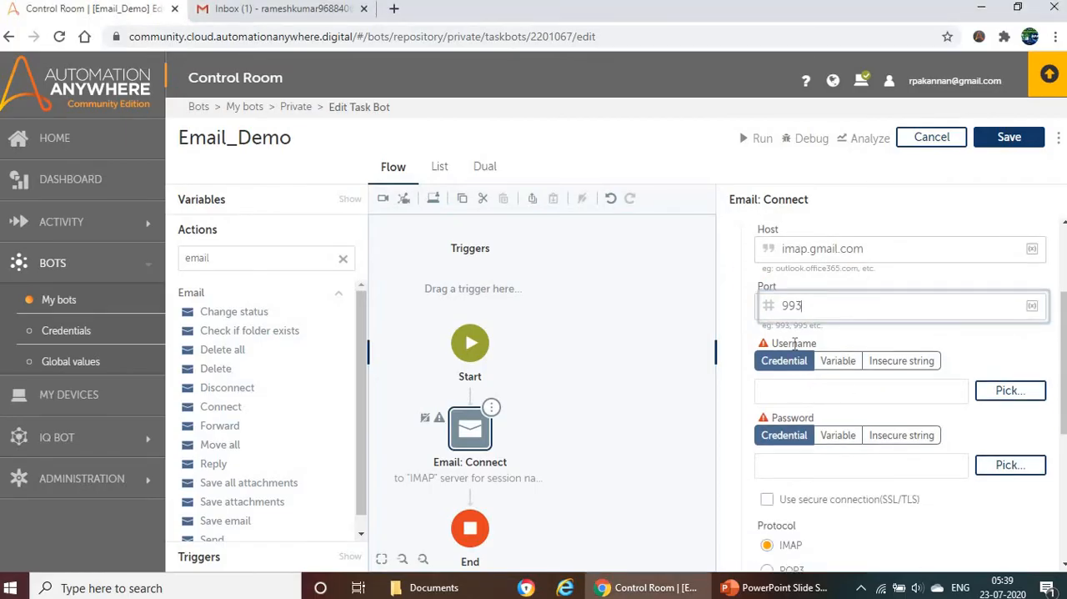
Step: Switch to Gmail to check the inbox of the account for the connection, and return to the bot editor
double_click(805, 419)
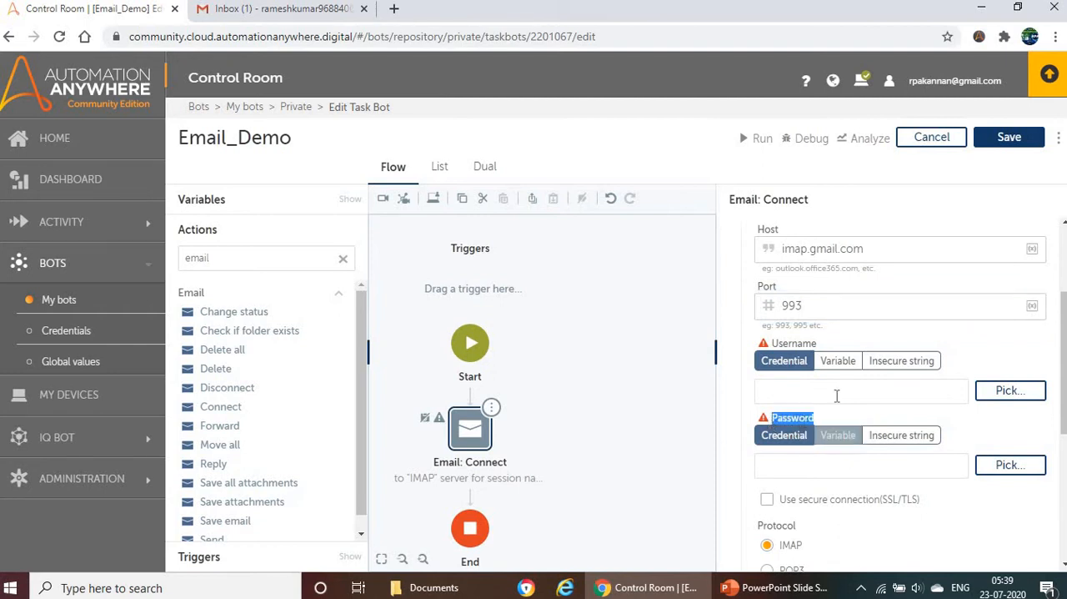
click(290, 10)
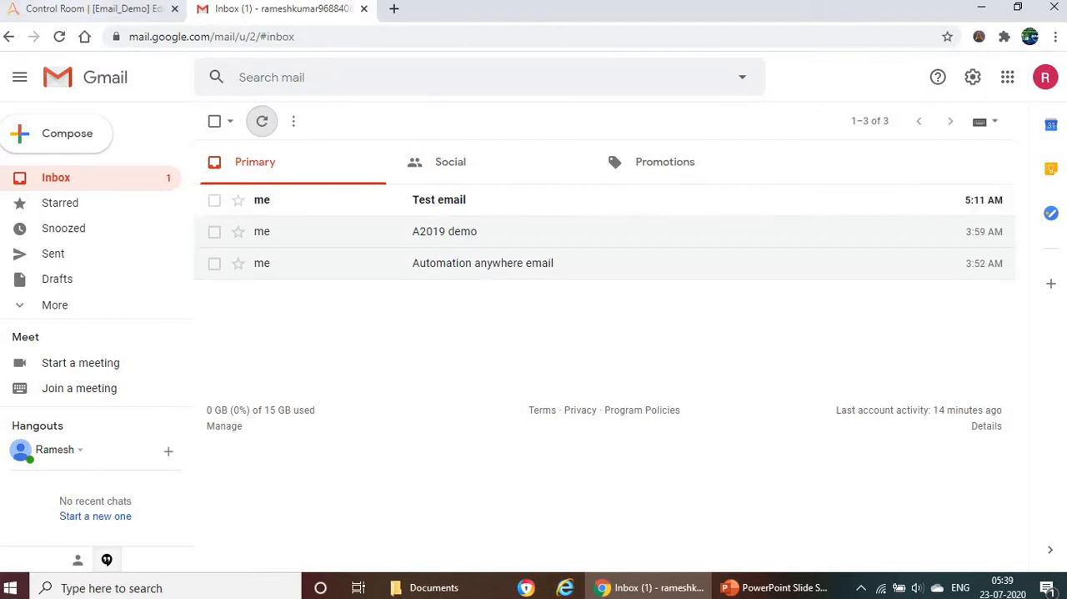
click(91, 10)
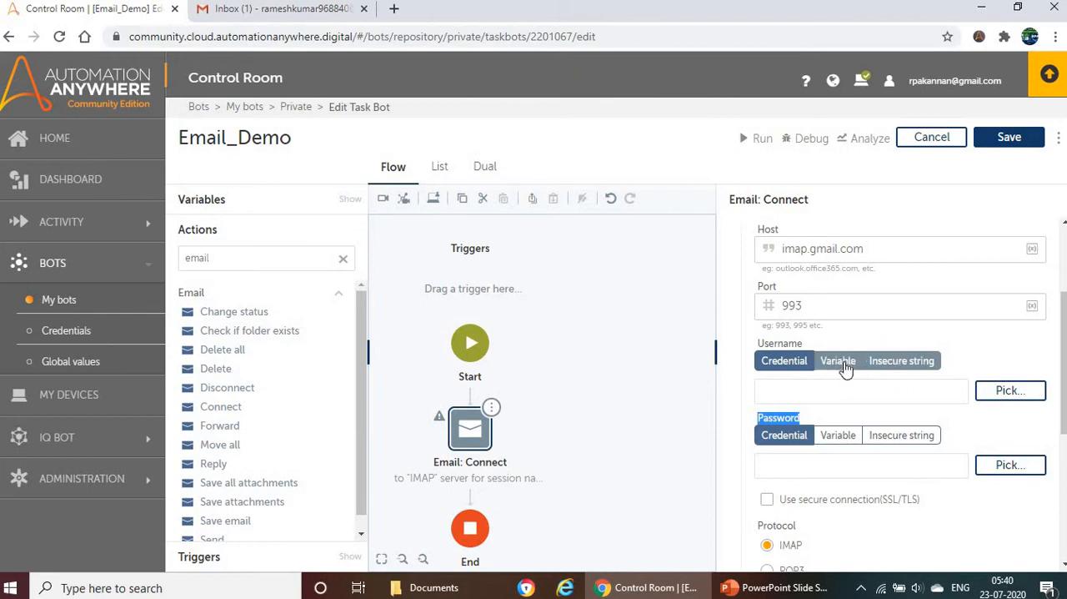
Step: Set the Connect action's Username to use an insecure string and enter a sample email address
click(896, 365)
click(853, 392)
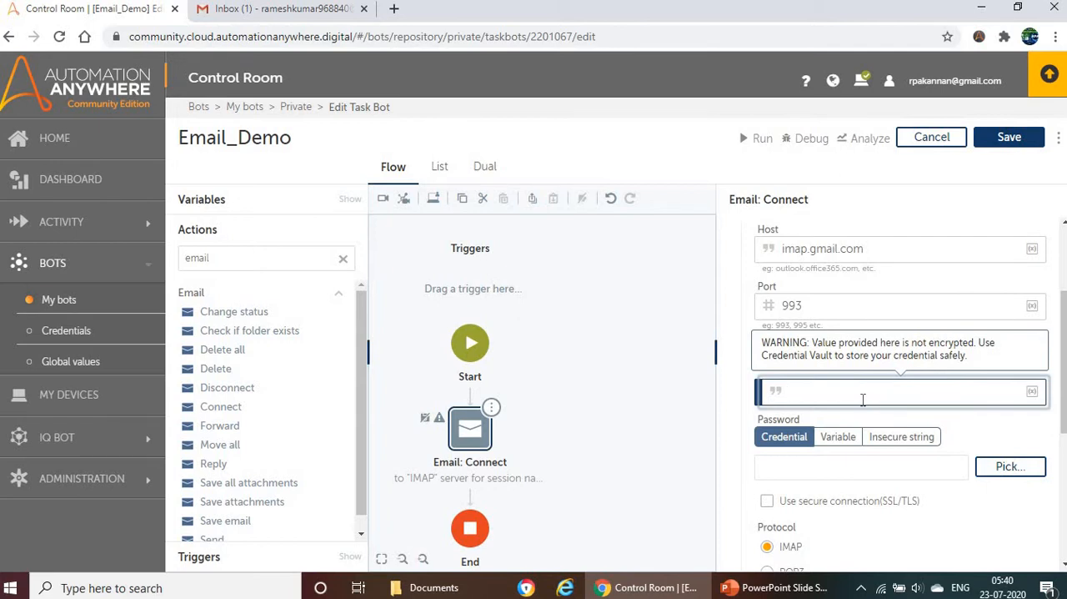
text(youremail.gmail.com)
Step: Set the Connect action's Password to use an insecure string and enter the account password
click(901, 436)
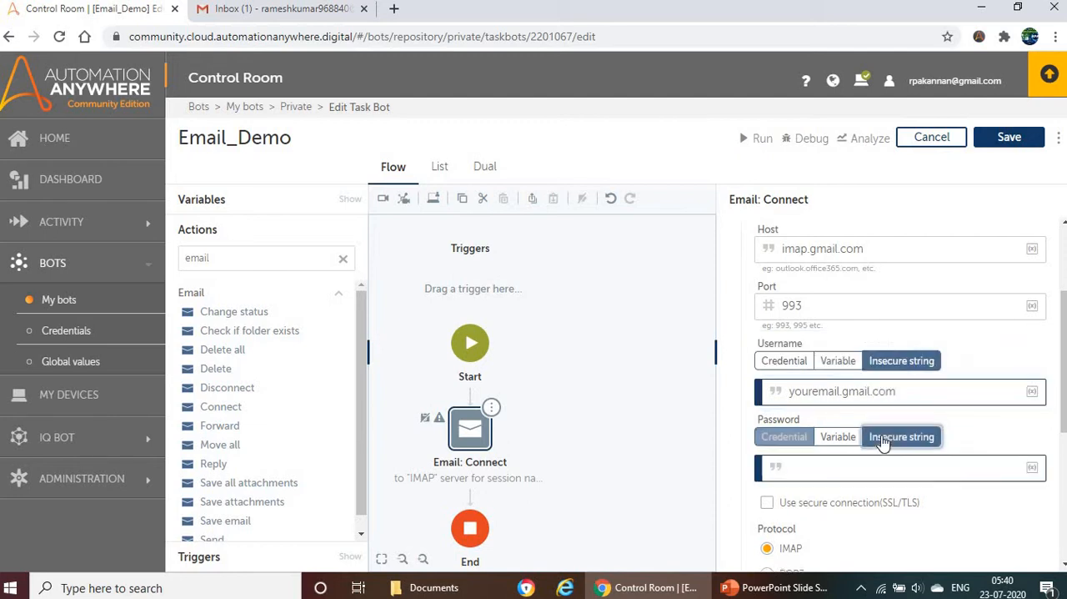
click(837, 475)
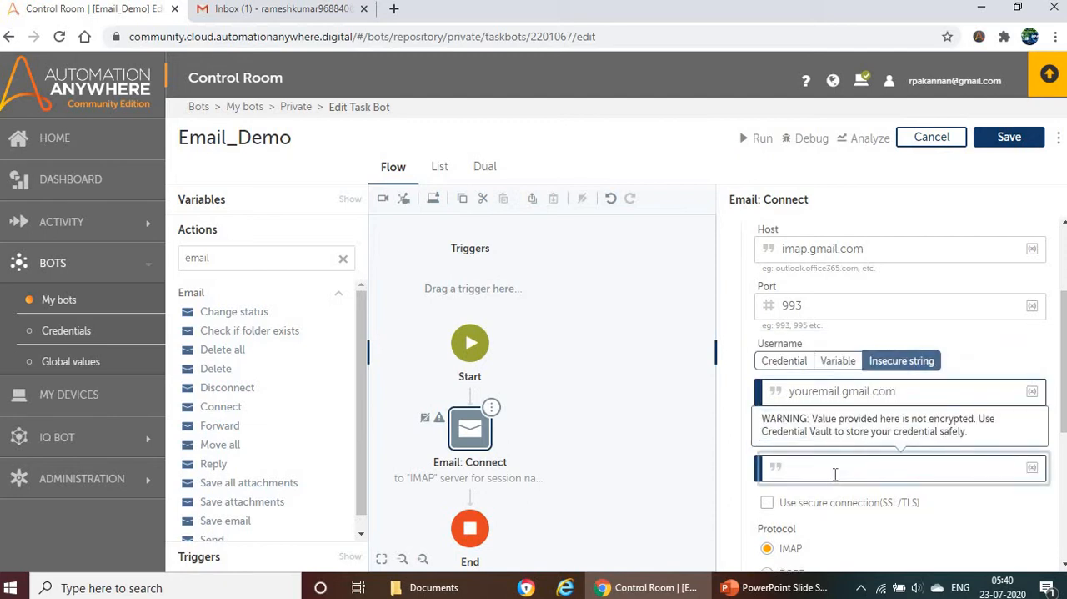
text(Mypassword)
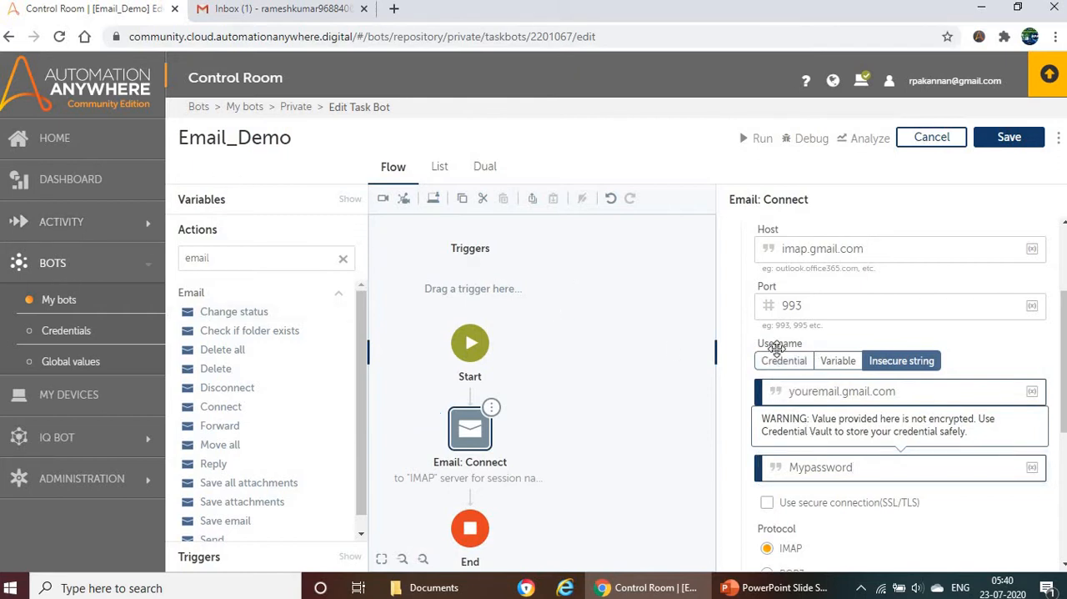
Step: Clear the entered Username and Password values of the Connect action
click(904, 394)
key(BackSpace)
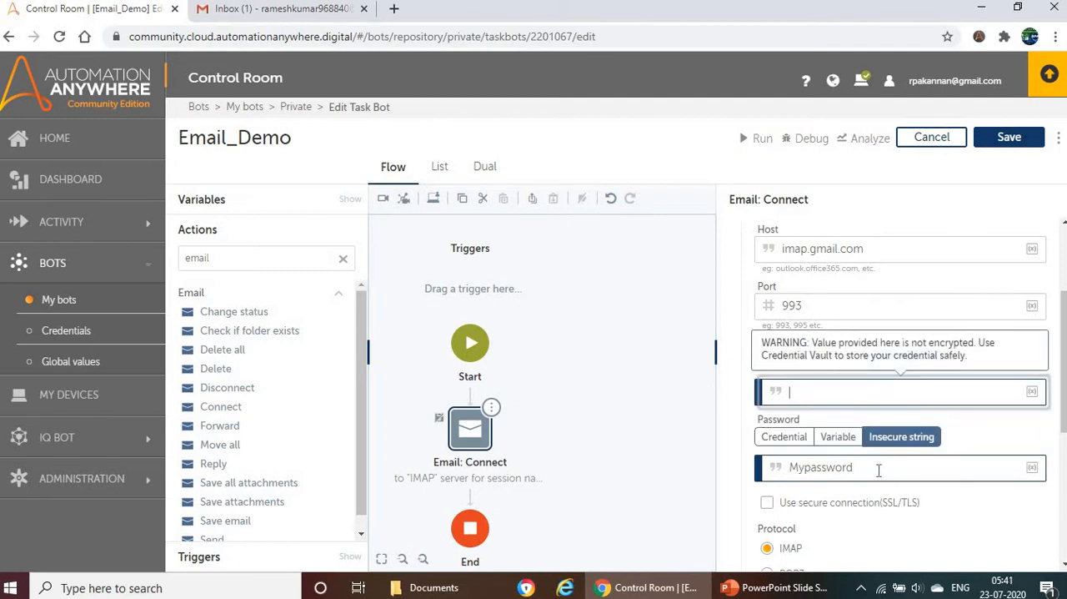
drag(876, 469, 789, 469)
key(BackSpace)
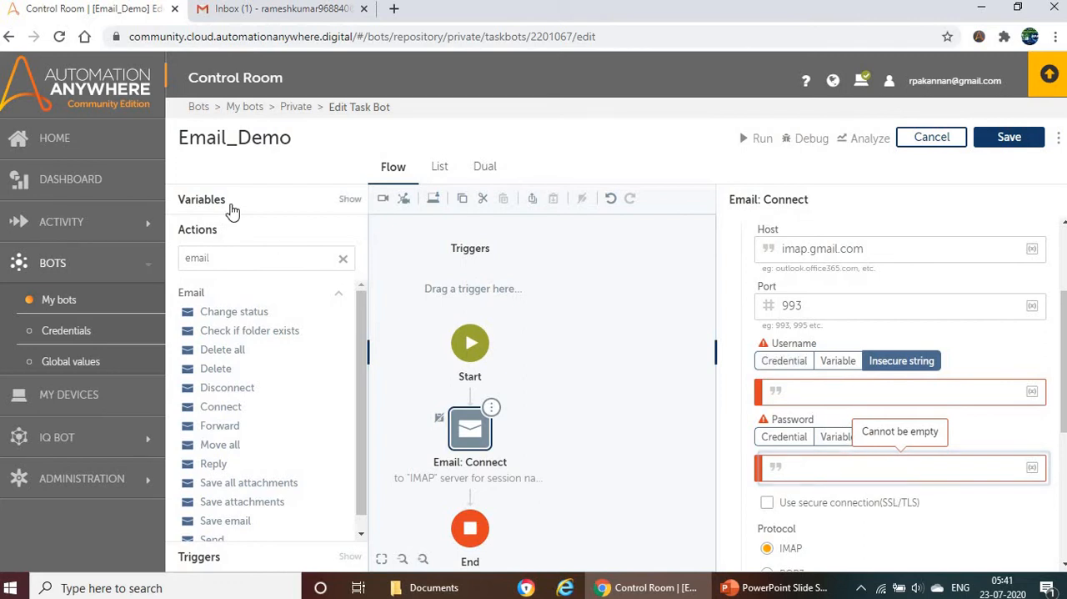
click(310, 201)
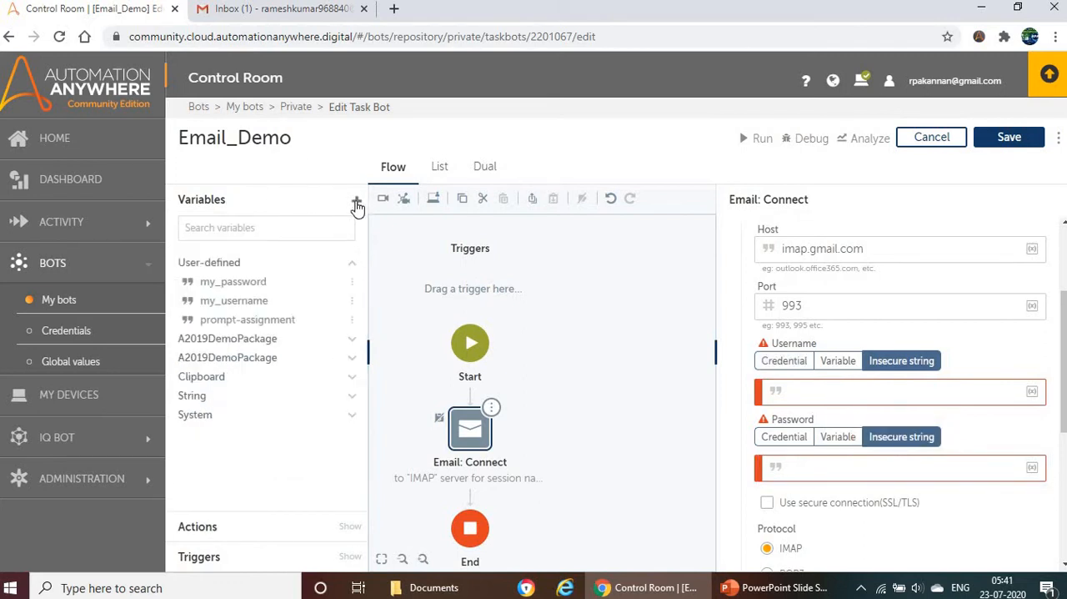
click(355, 198)
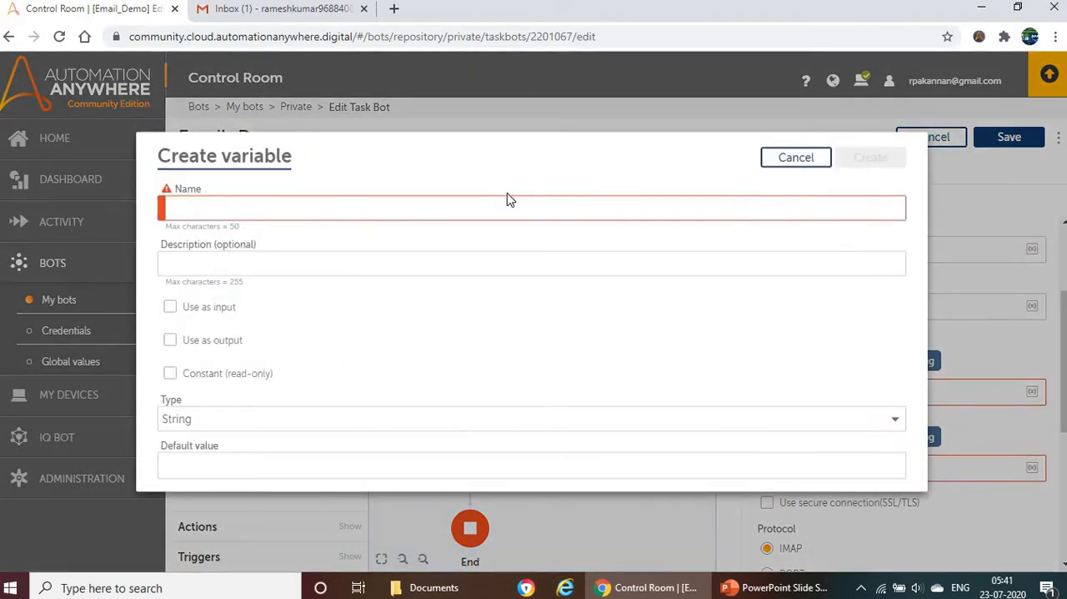
text(myuse)
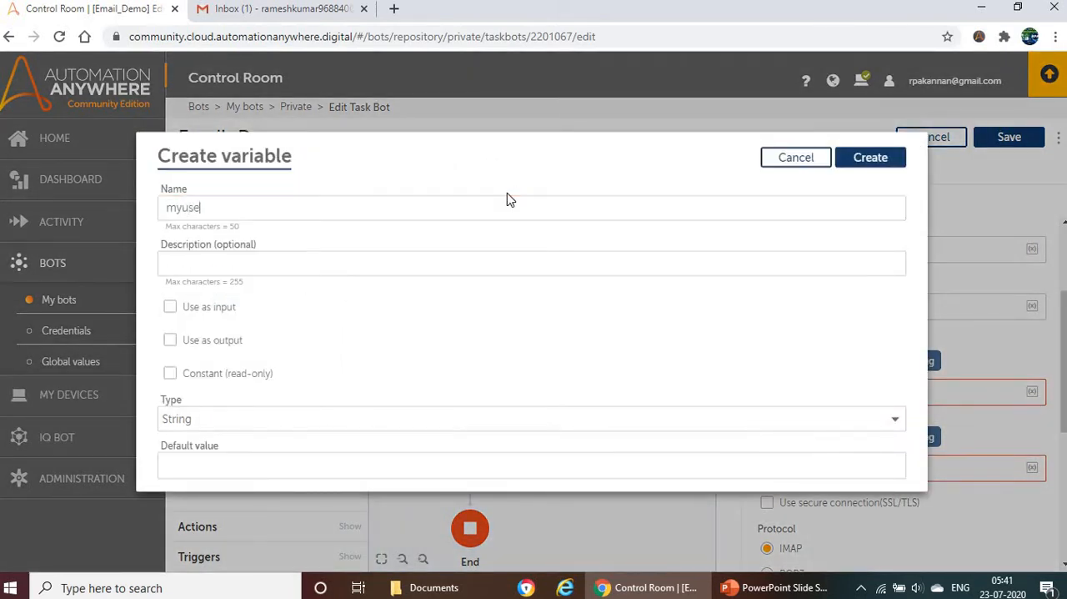
text(rname)
click(210, 464)
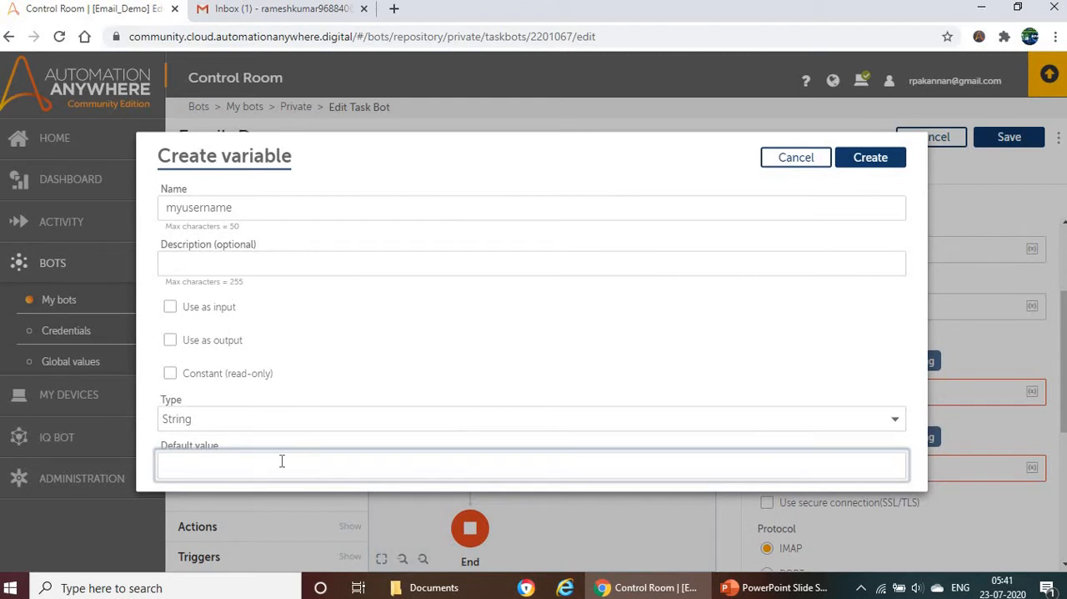
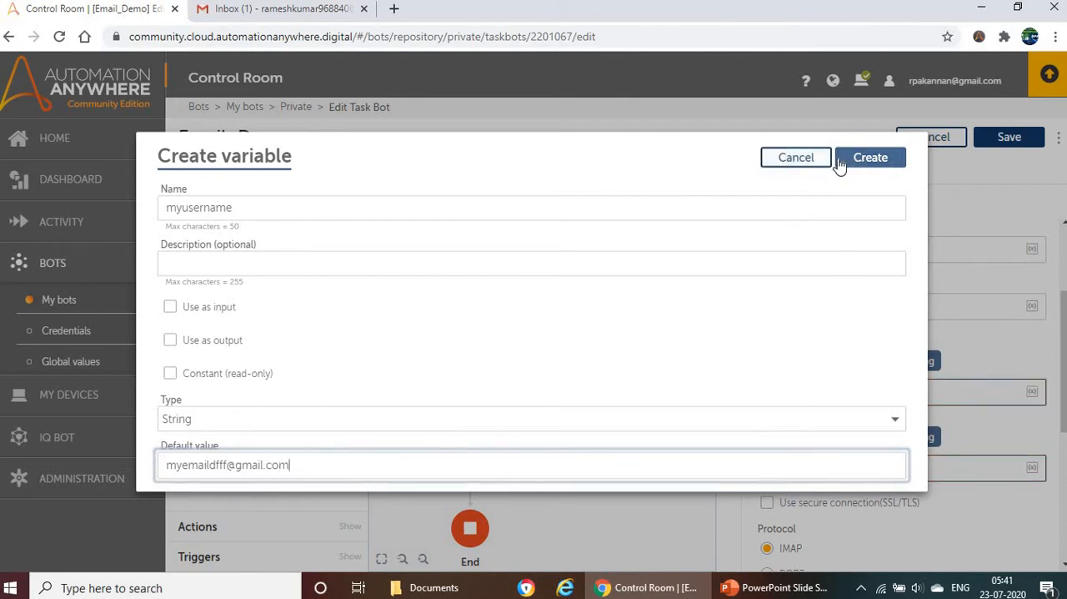
double_click(178, 212)
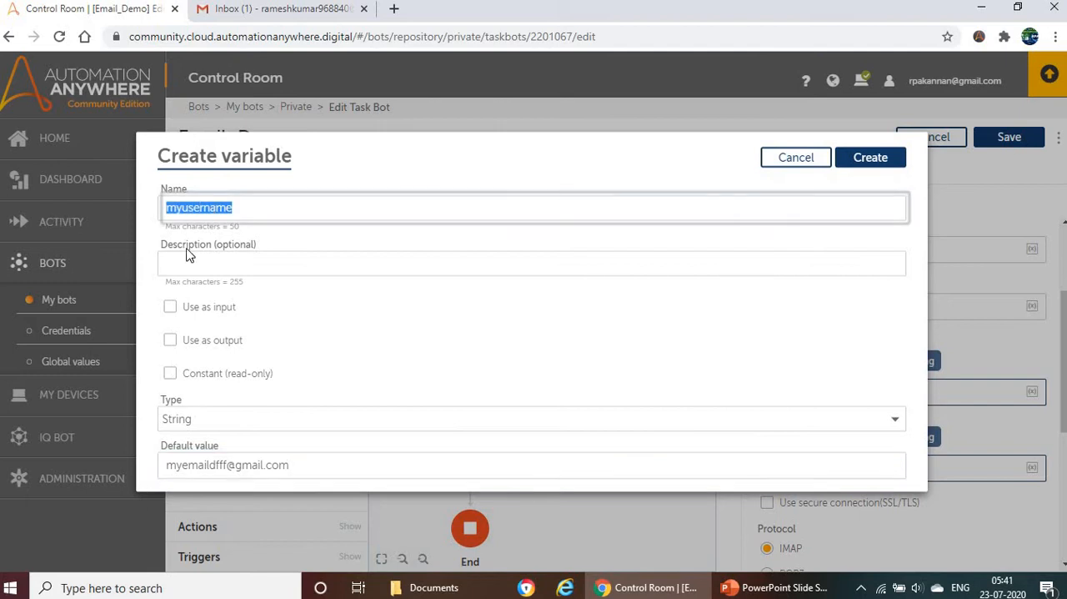
text(my)
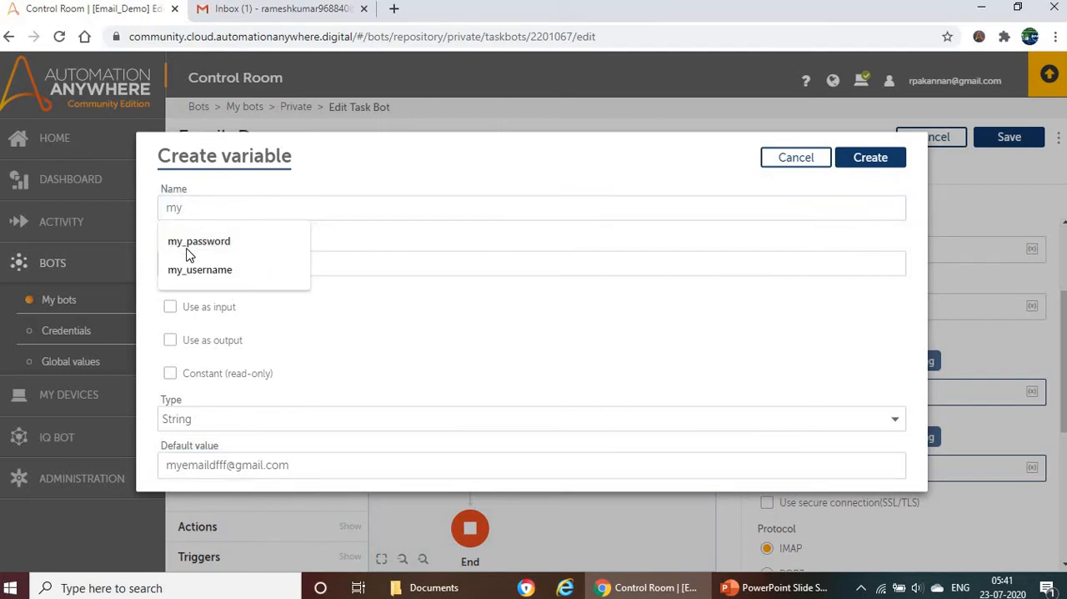
text(password)
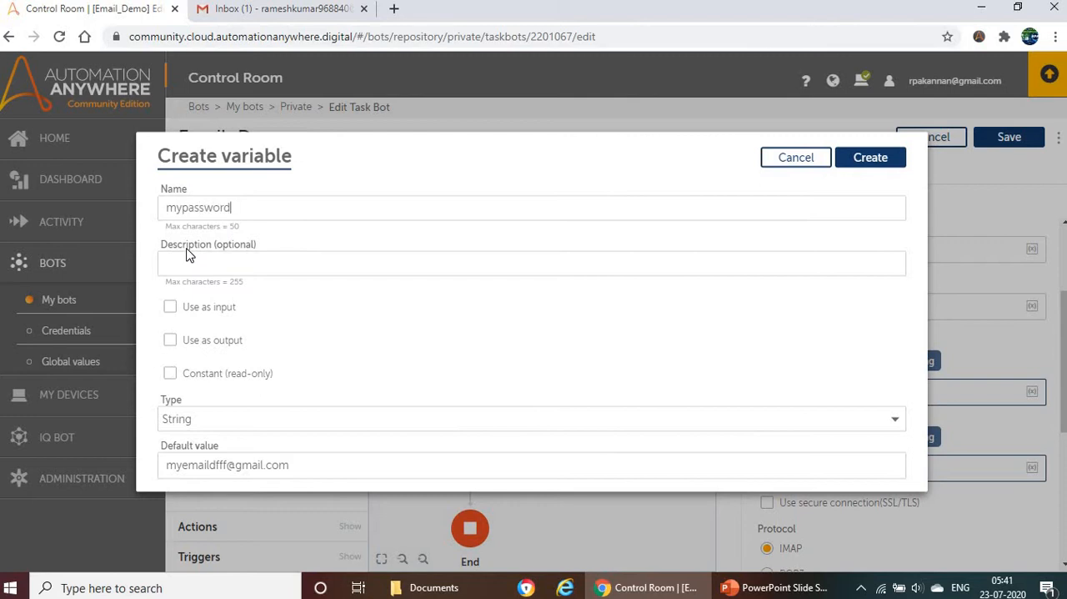
drag(317, 462, 88, 456)
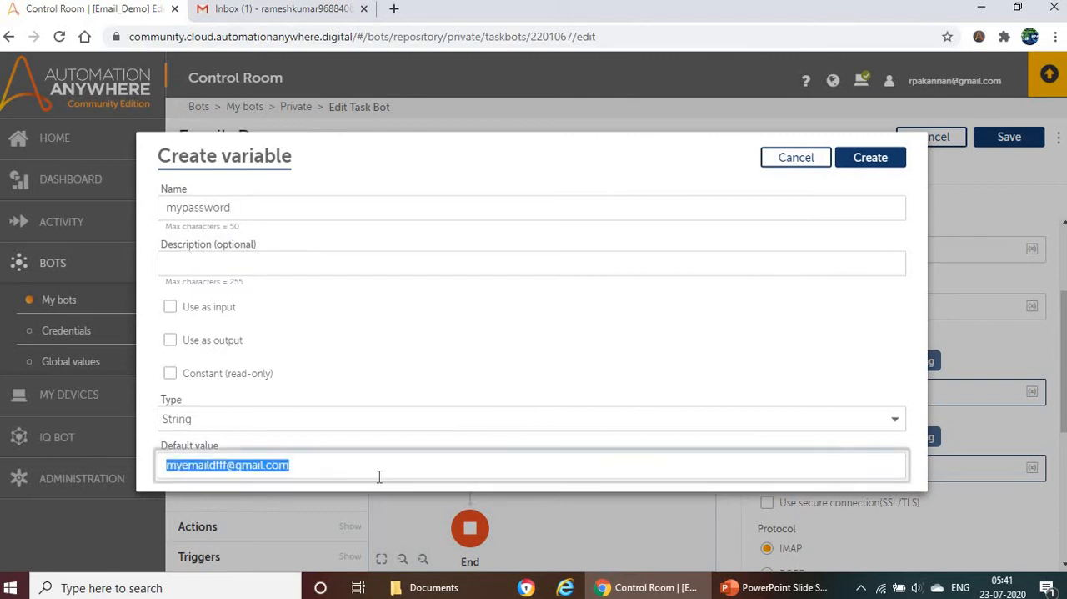
text(password)
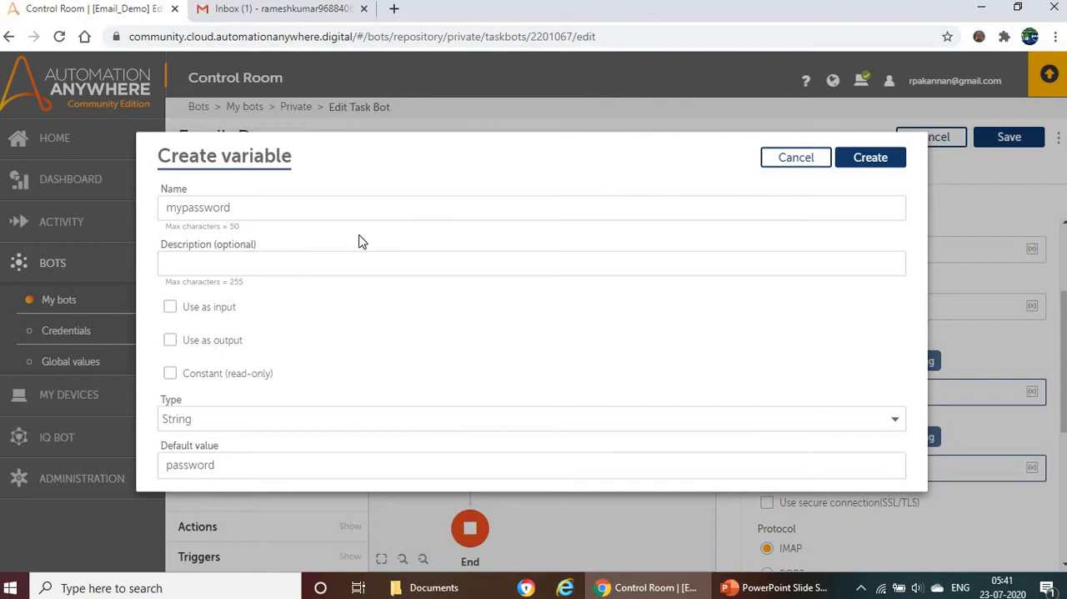
click(224, 462)
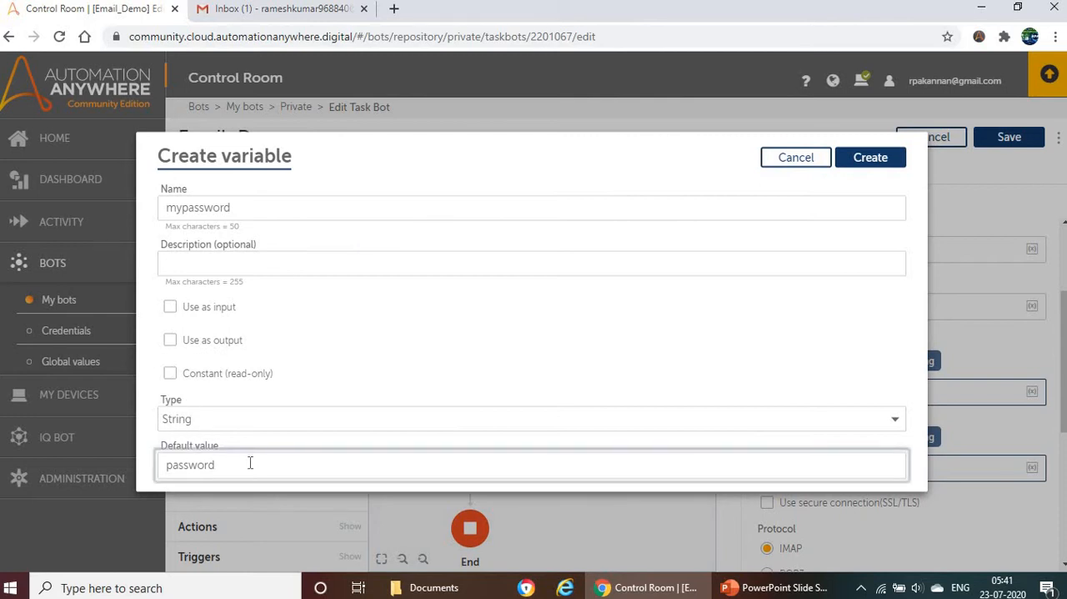
key(ctrl+a)
click(794, 158)
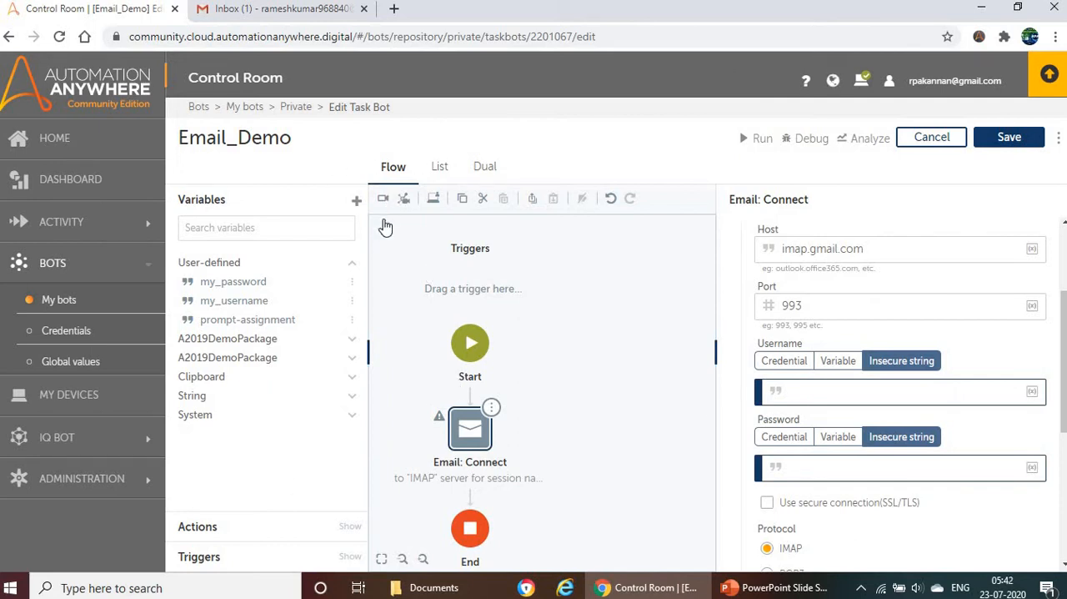
Step: Insert the user-defined variable my_username as the Connect action's Username value
click(353, 263)
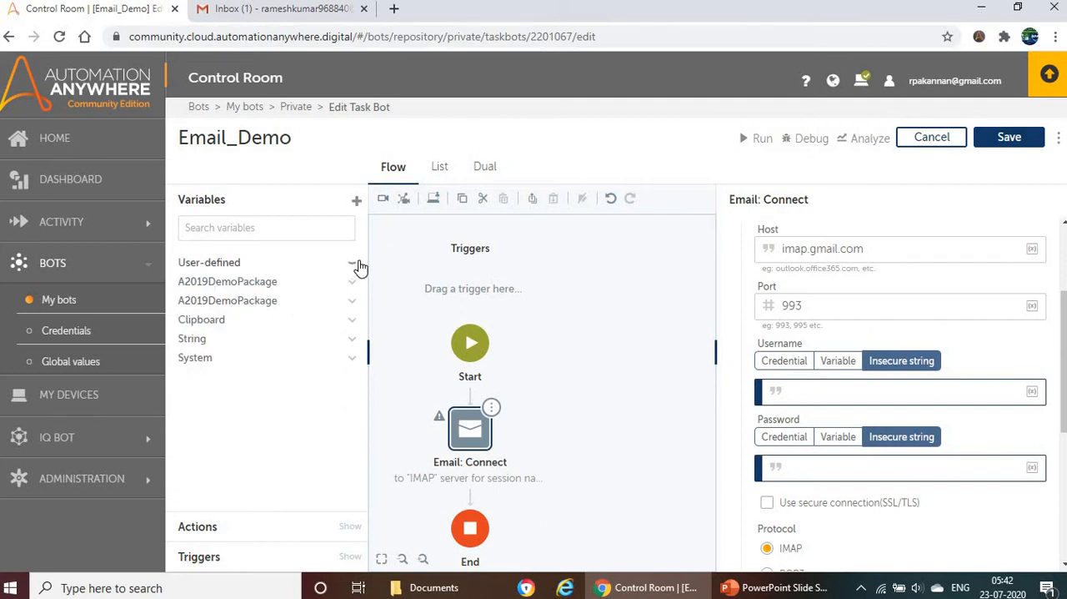
click(1040, 393)
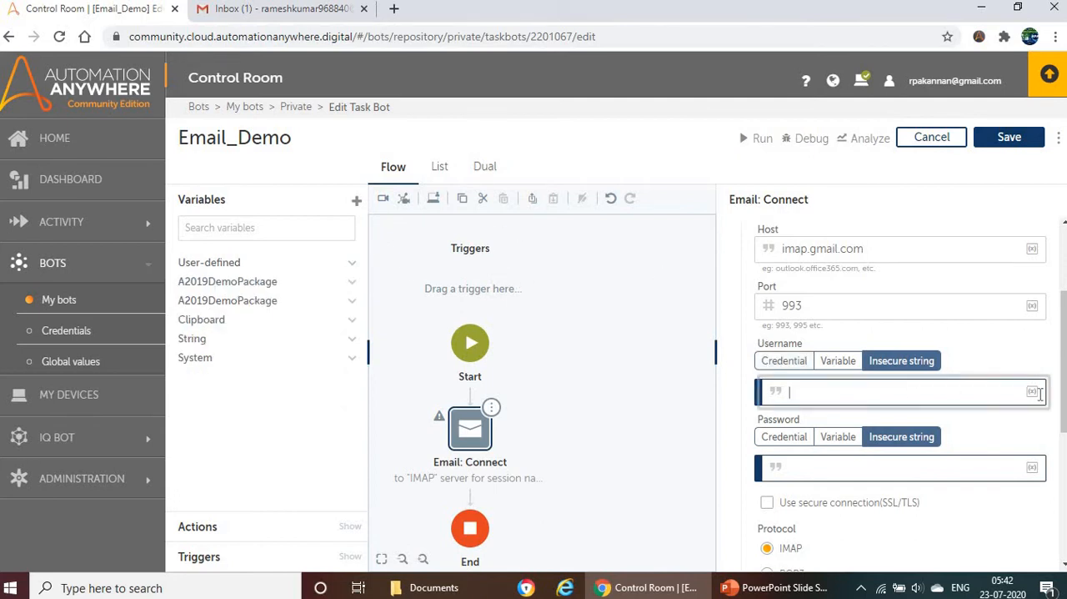
click(1039, 395)
click(1032, 393)
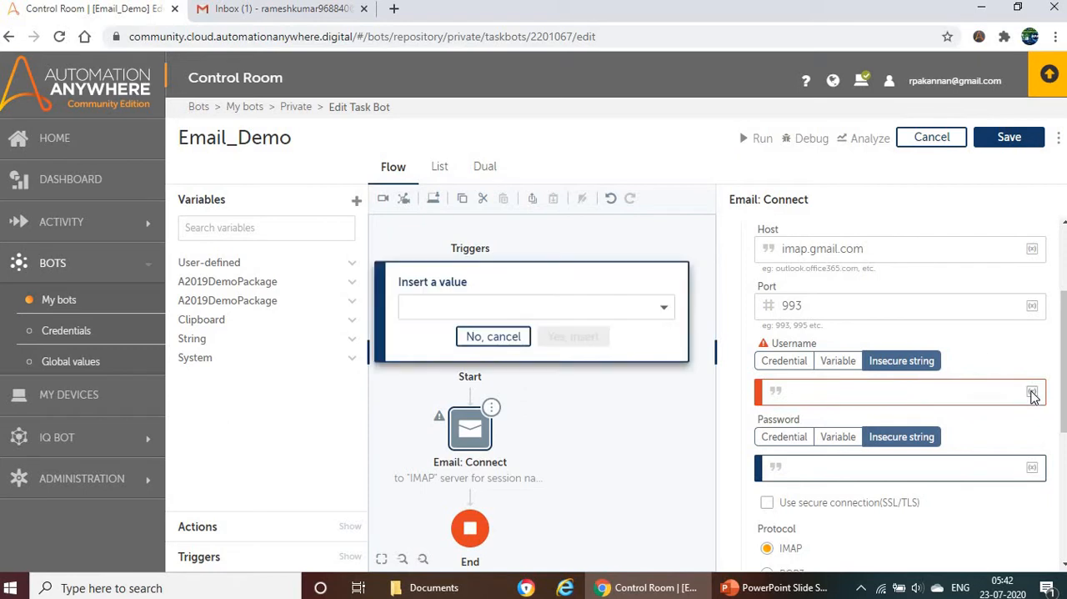
click(594, 310)
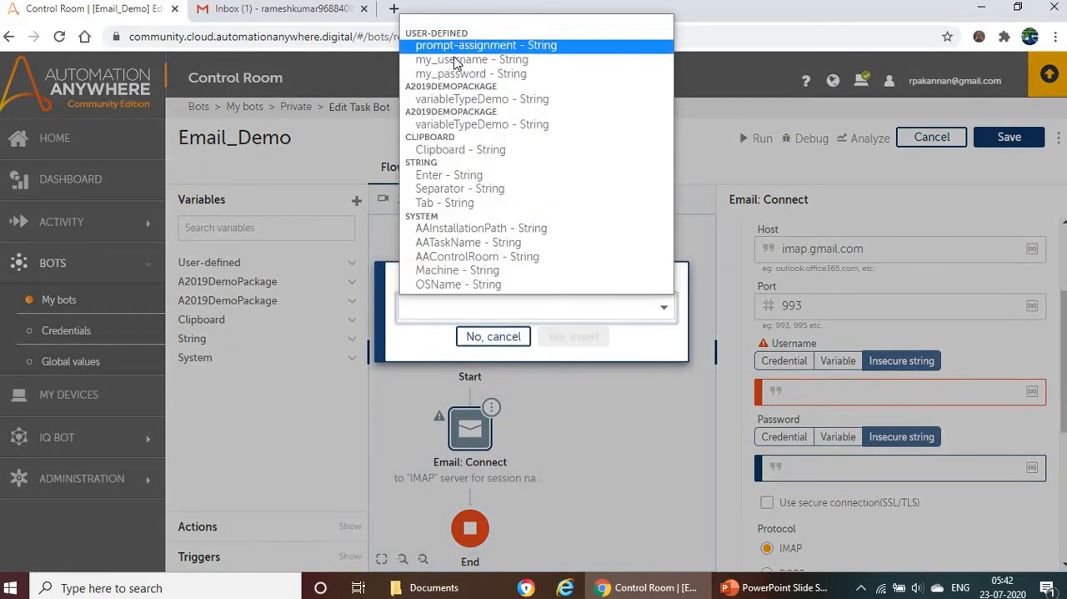
click(533, 60)
click(575, 339)
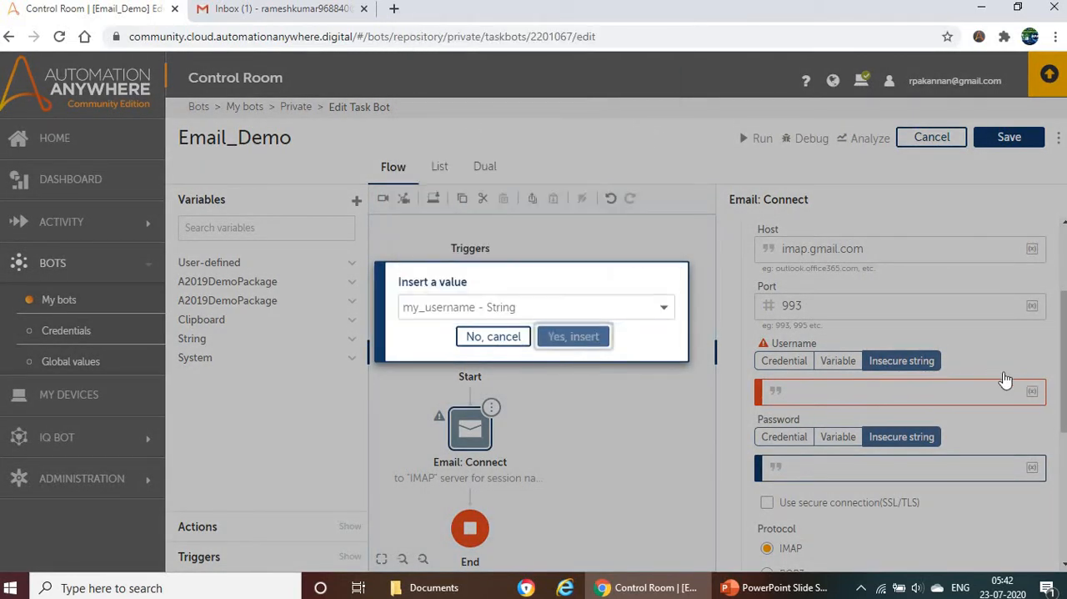
Step: Insert the user-defined variable my_password as the Connect action's Password value
click(1032, 467)
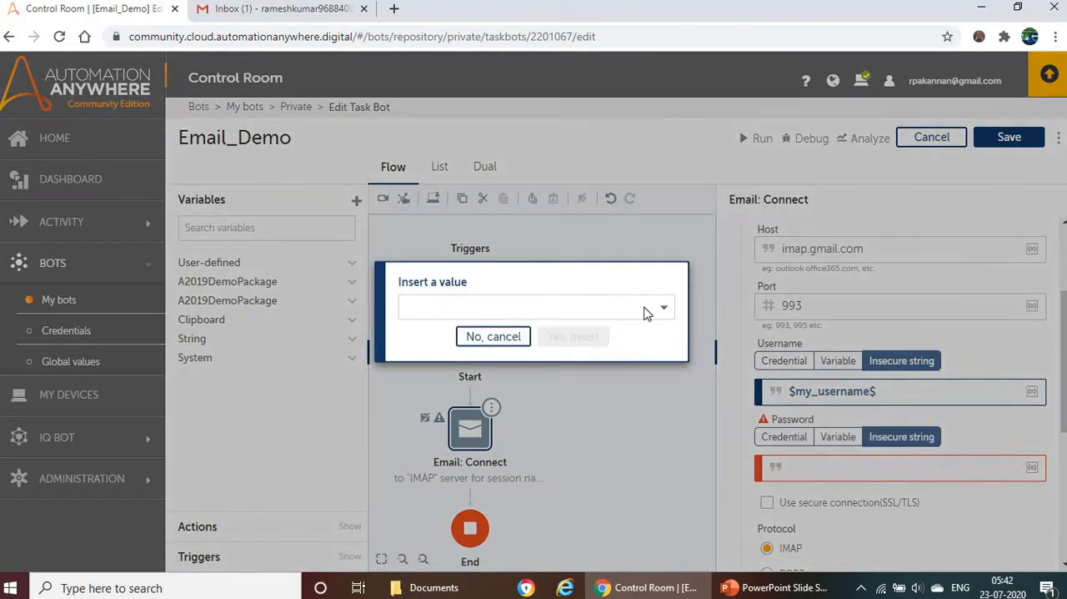
click(662, 309)
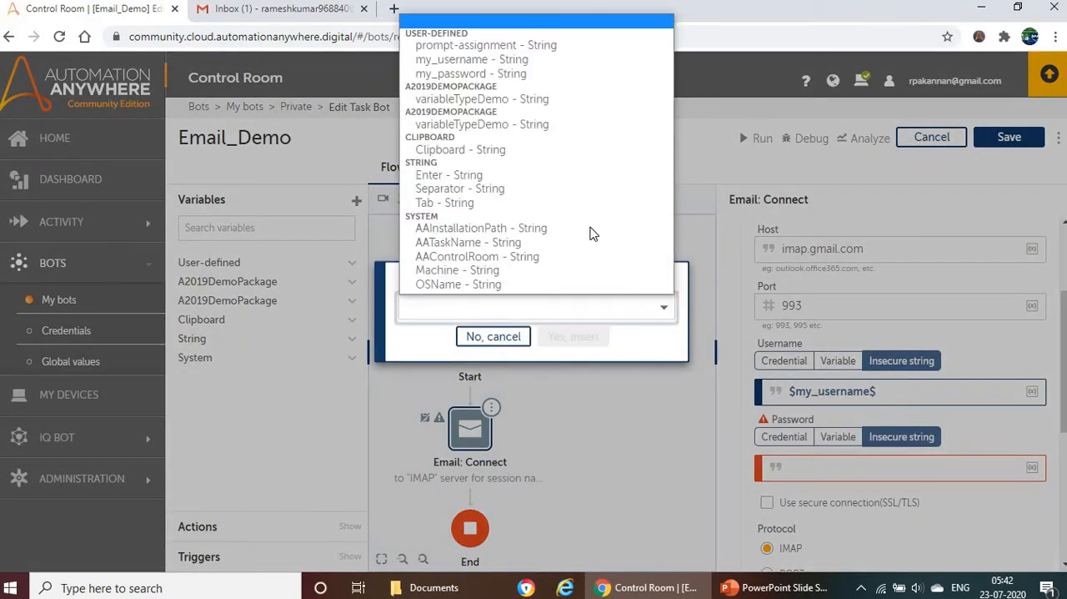
click(496, 75)
click(573, 340)
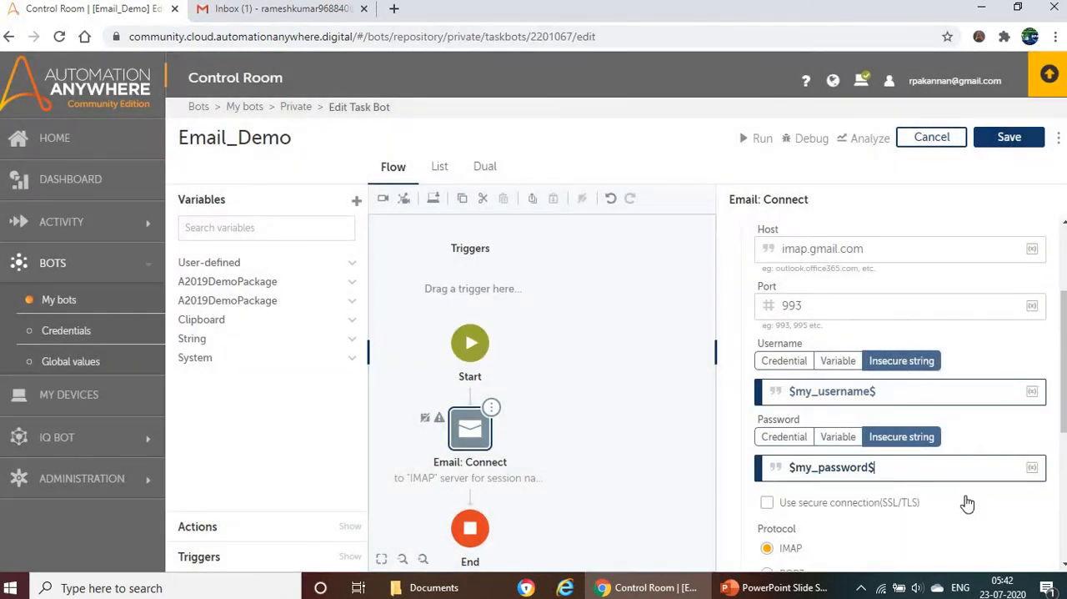
Step: Enable the secure connection (SSL/TLS) for the Connect action and bring back the list of email actions
scroll(926, 410, down, 1)
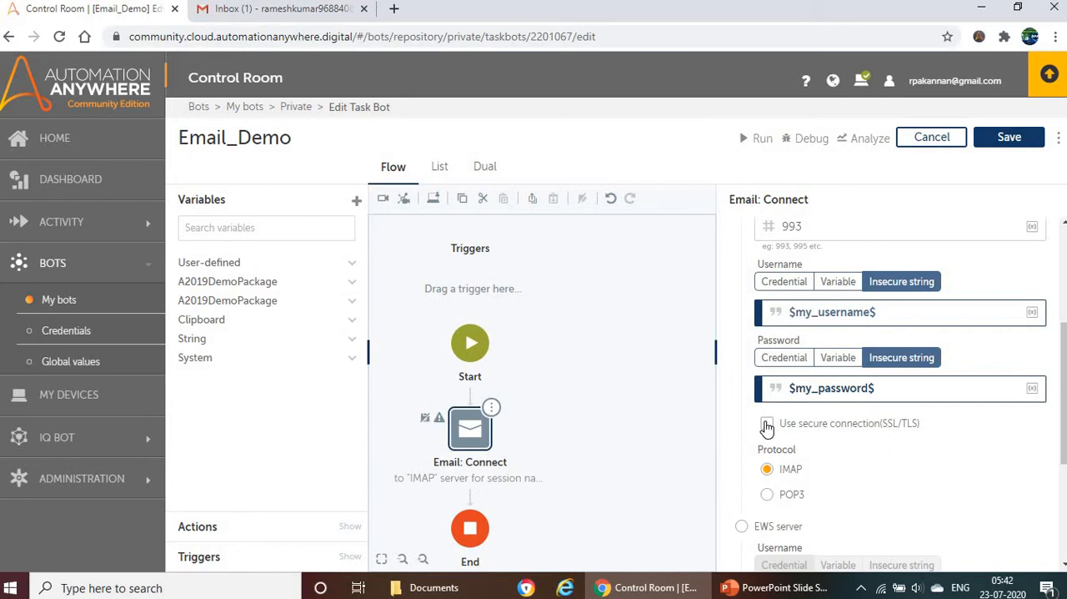
click(765, 424)
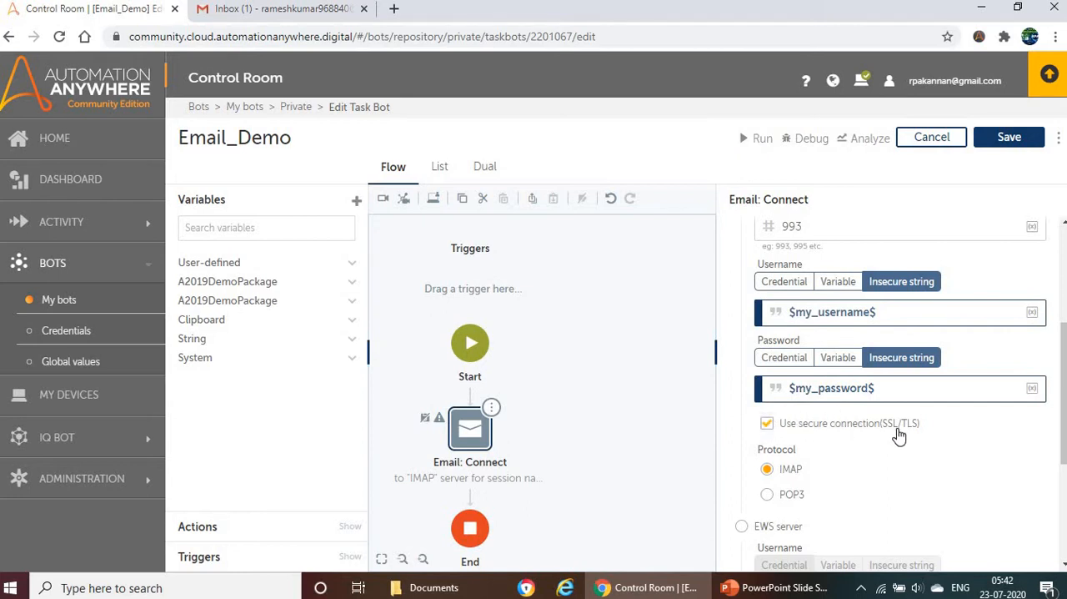
scroll(826, 417, down, 1)
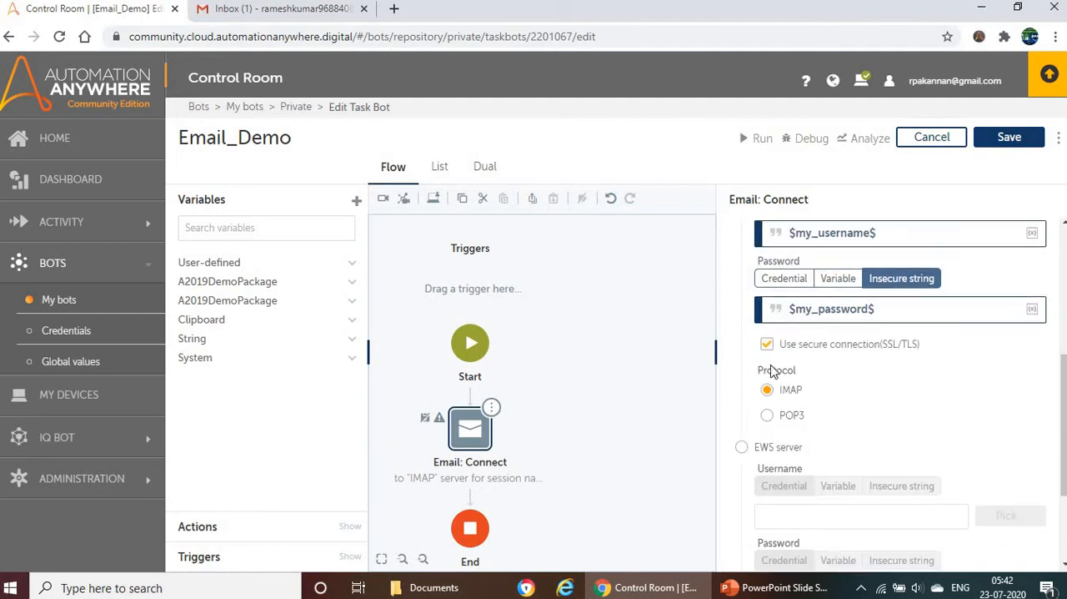
drag(757, 372, 805, 376)
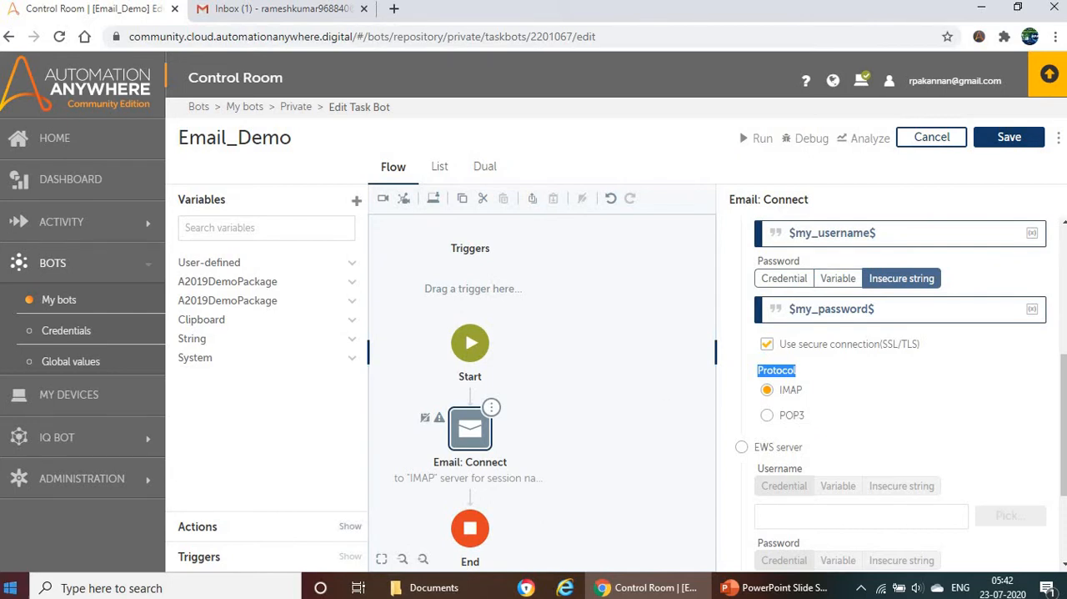
click(194, 529)
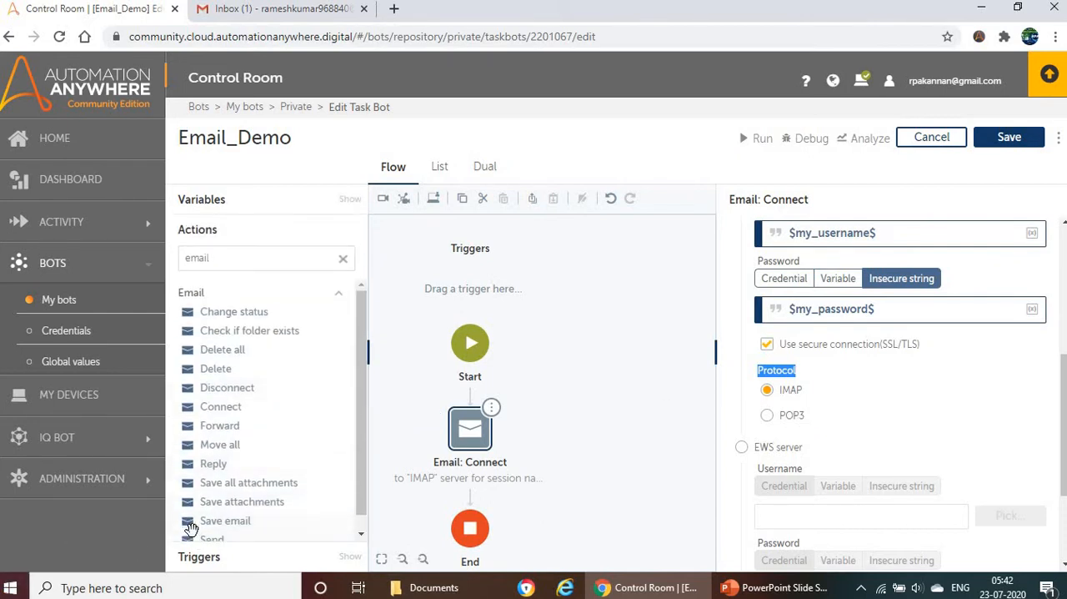
Step: Review the Connect action's server settings and save the Email_Demo bot
click(237, 256)
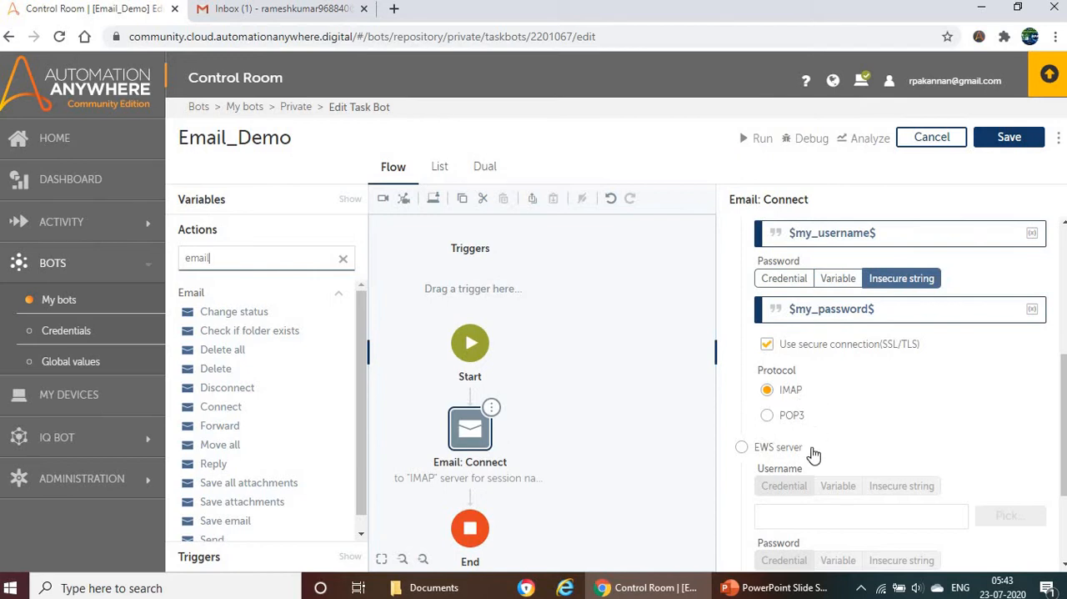
scroll(810, 399, down, 1)
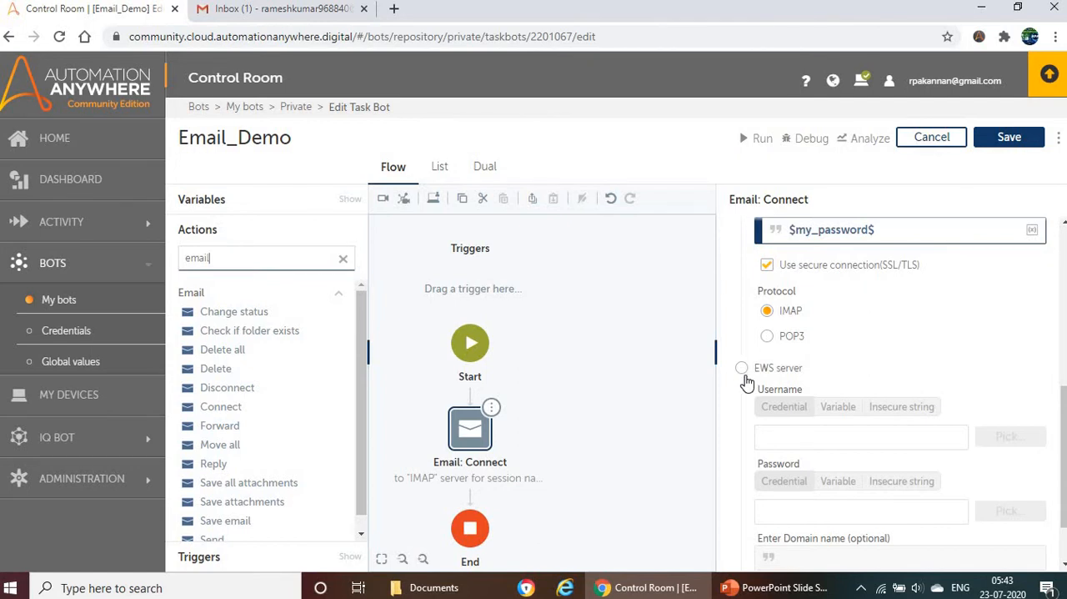
scroll(865, 319, down, 1)
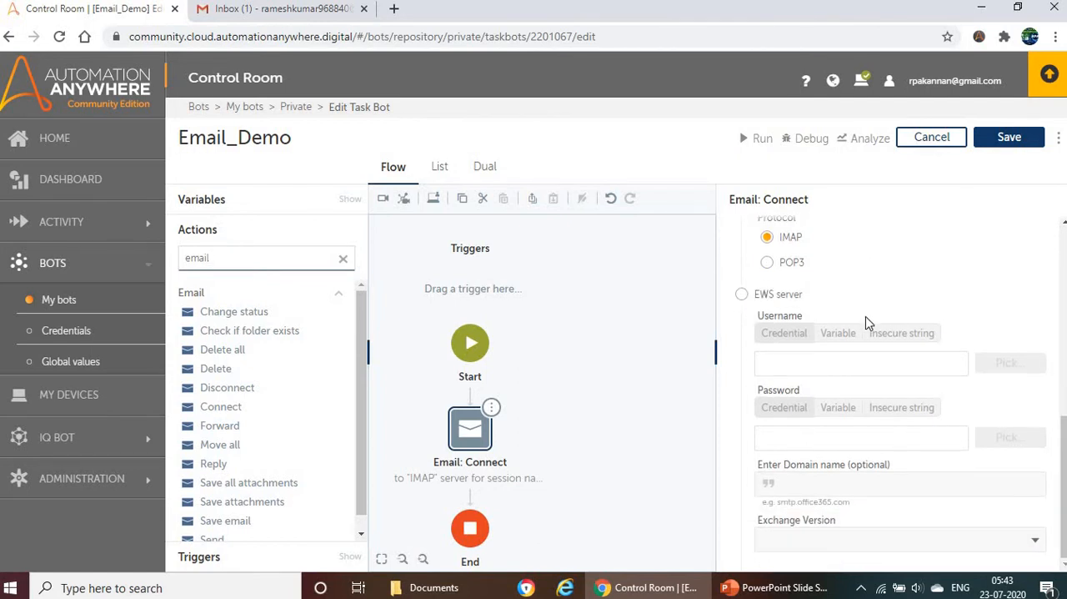
scroll(868, 313, up, 6)
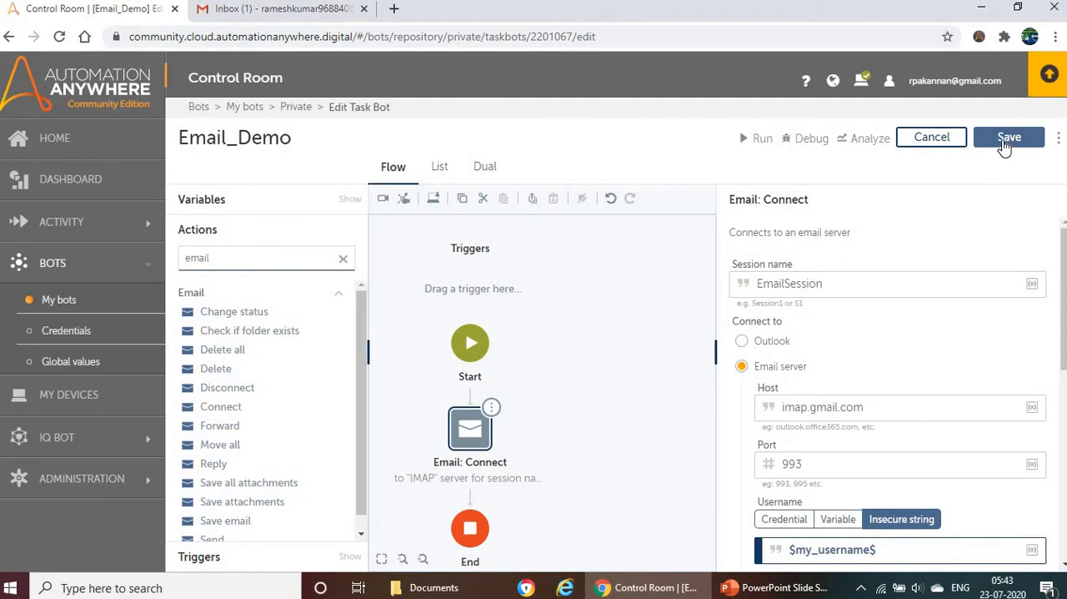
click(1007, 139)
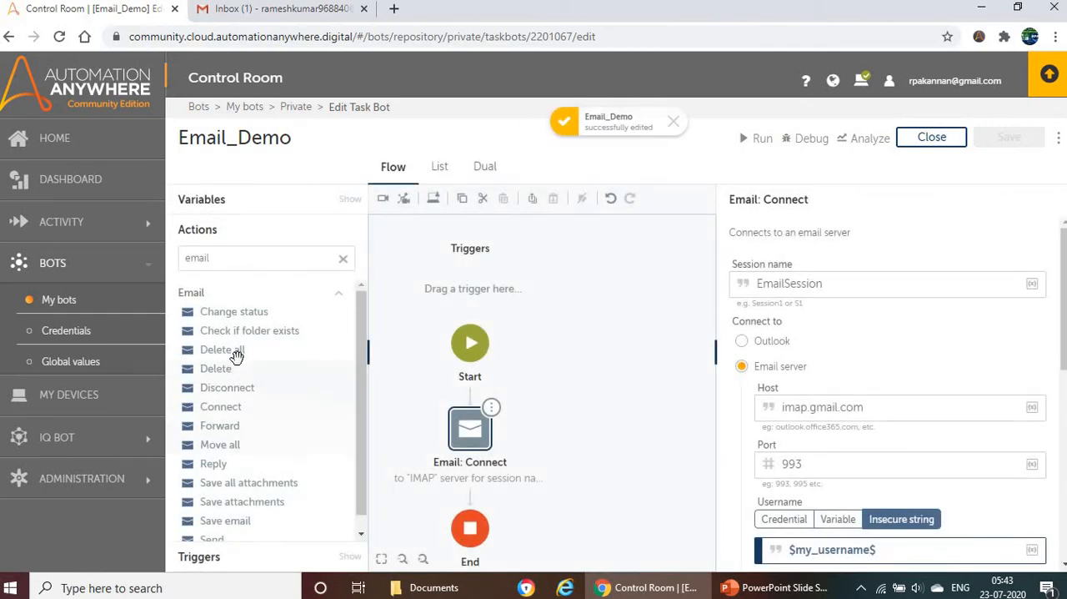
Step: Find the Loop action and add it to the flow directly after Email: Connect
double_click(276, 262)
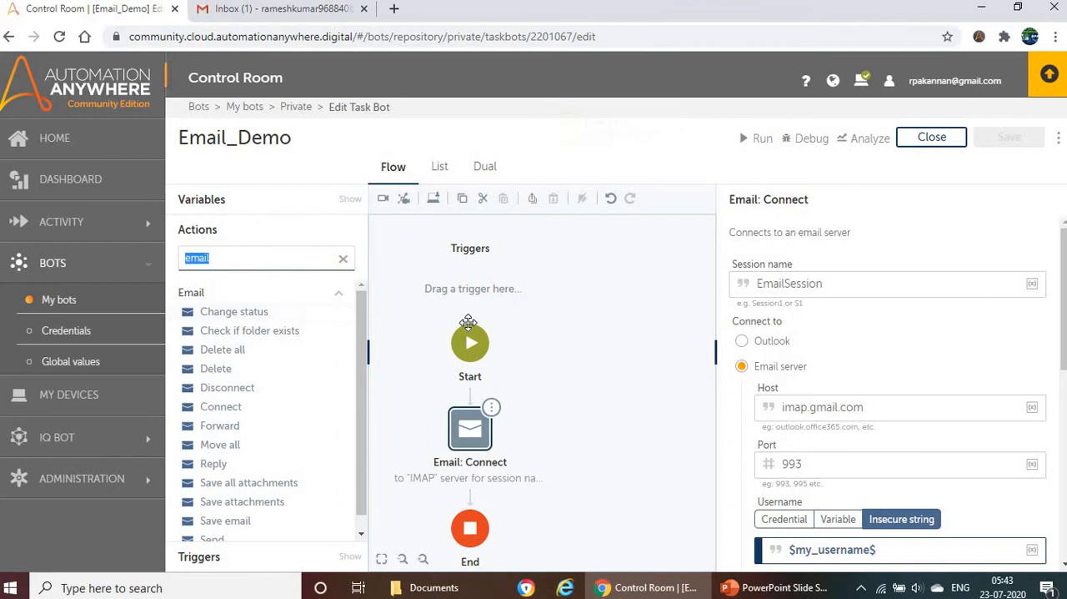
text(loop)
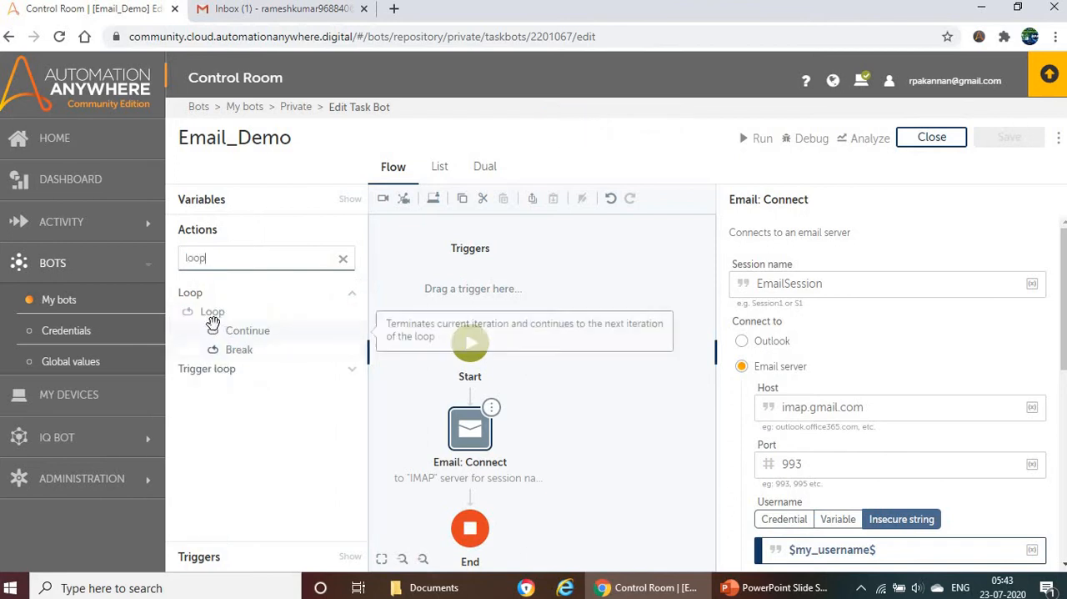
double_click(209, 313)
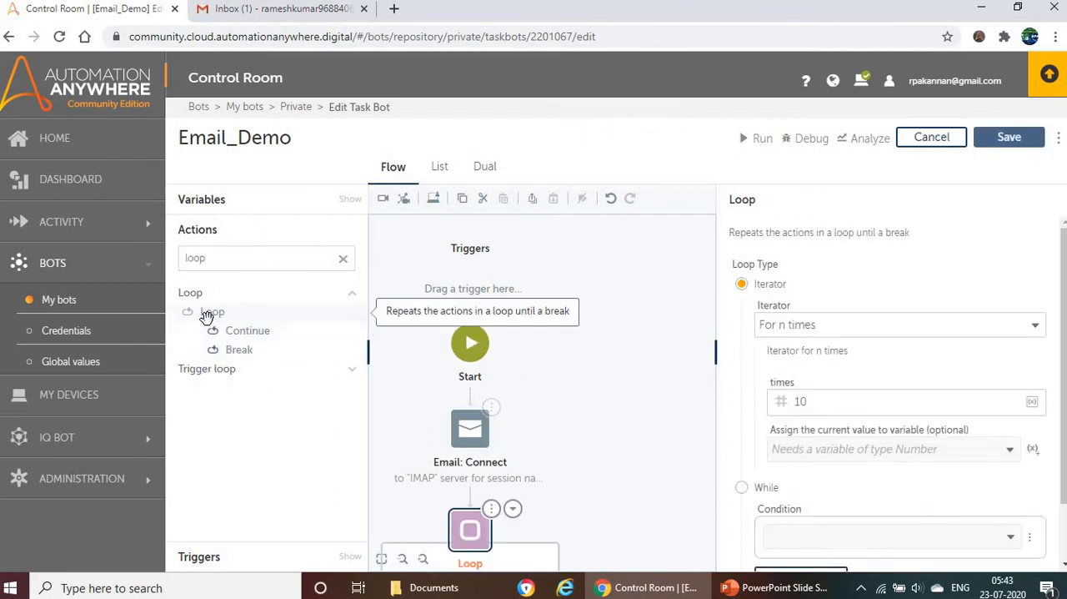
scroll(567, 401, down, 1)
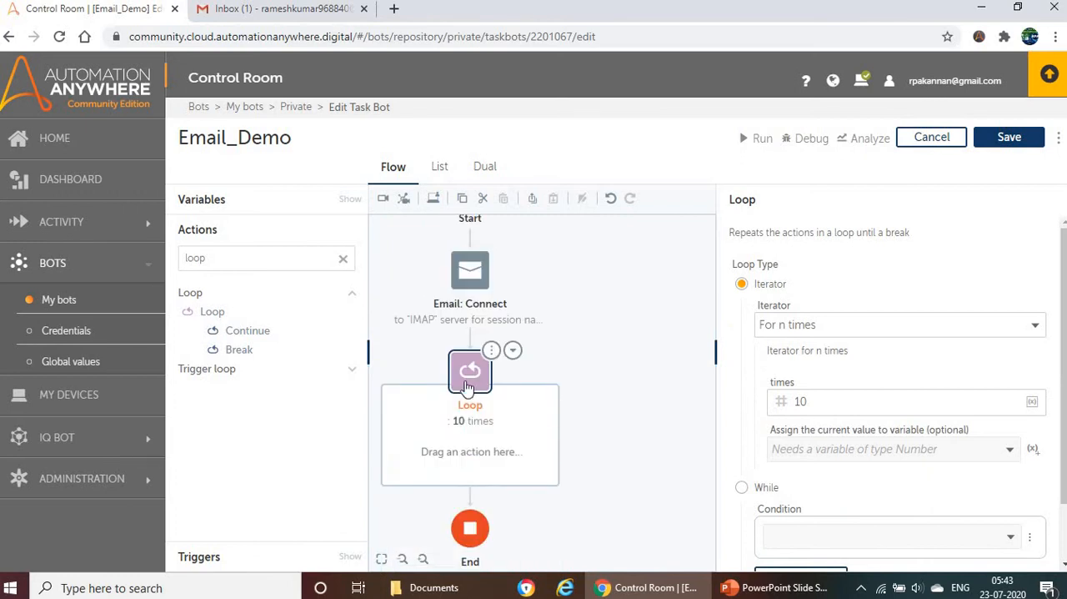
Step: Collapse the main navigation and set the Loop's iterator to For each mail in mail box
click(467, 389)
click(166, 77)
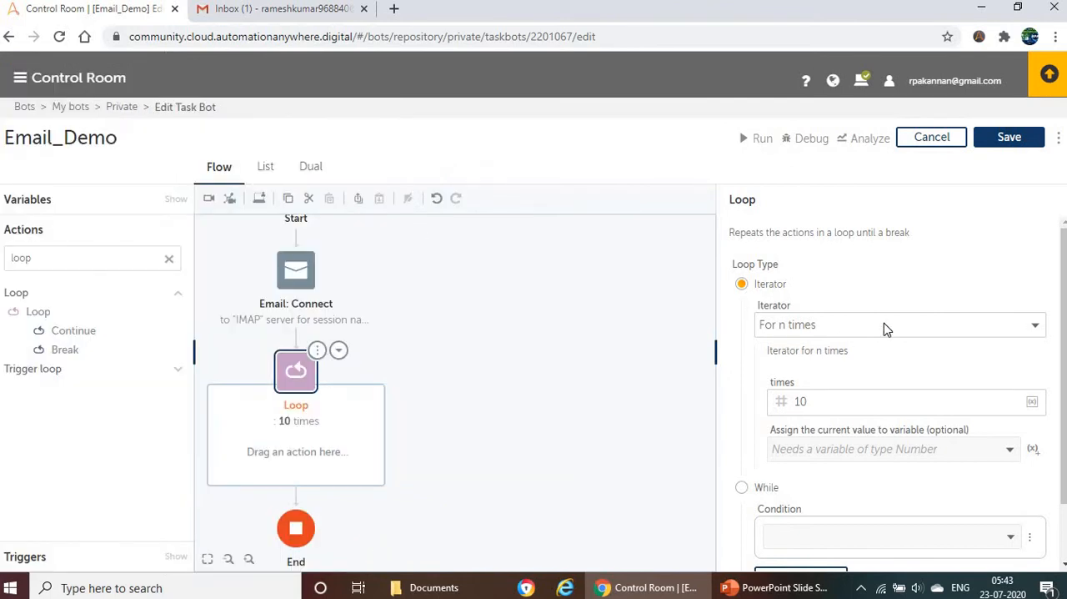
click(884, 326)
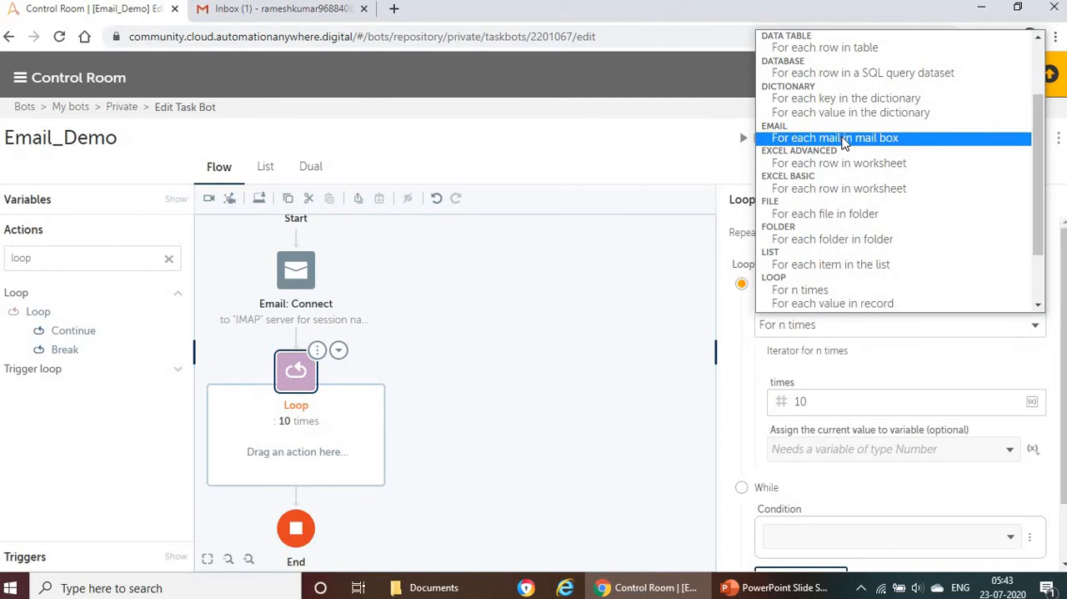
click(844, 138)
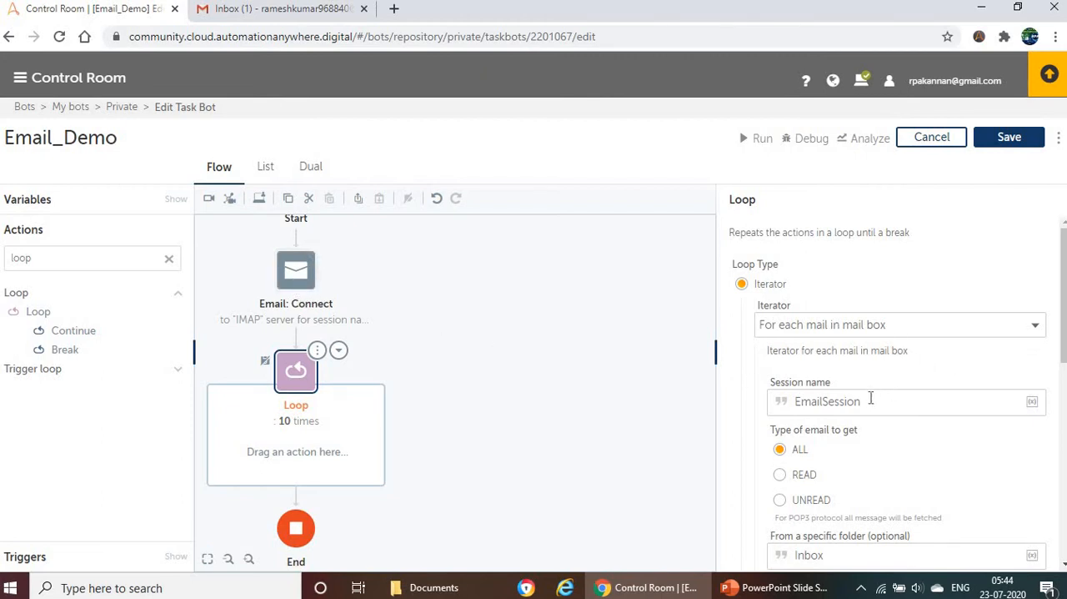
scroll(879, 395, down, 1)
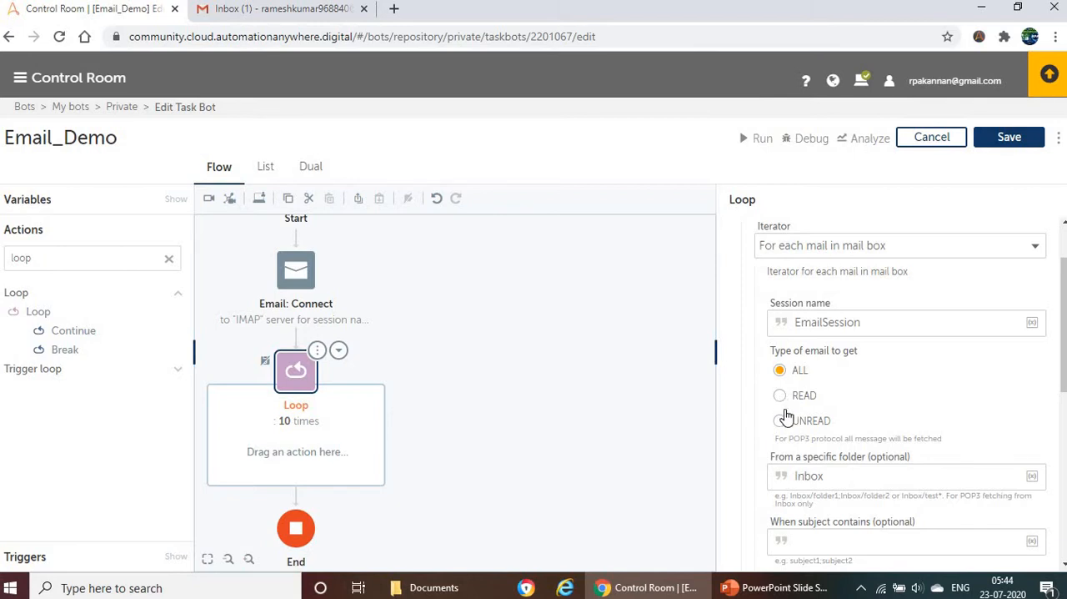
click(308, 9)
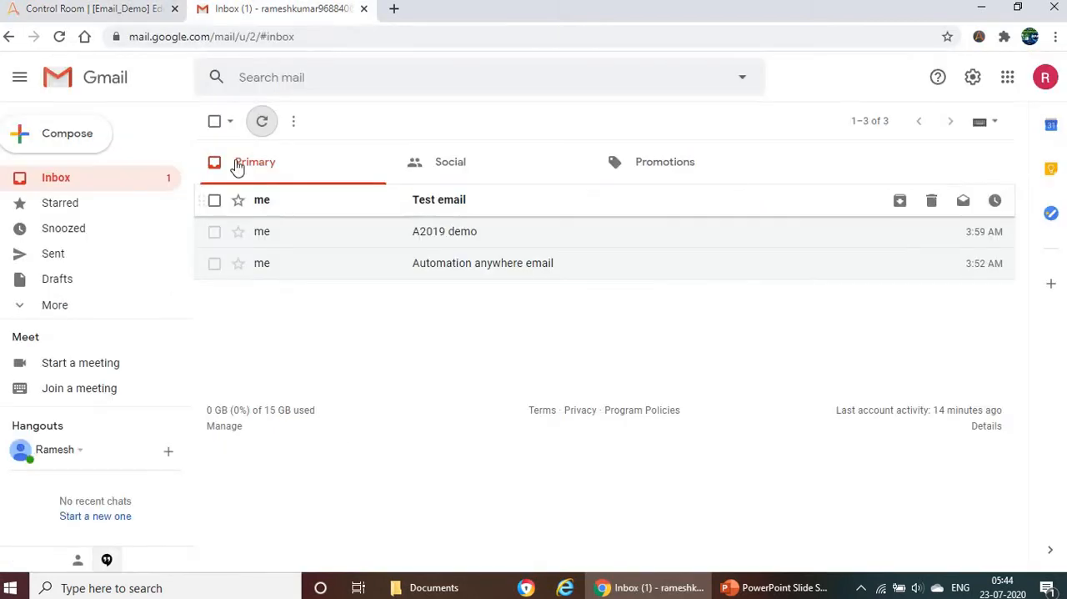
click(83, 10)
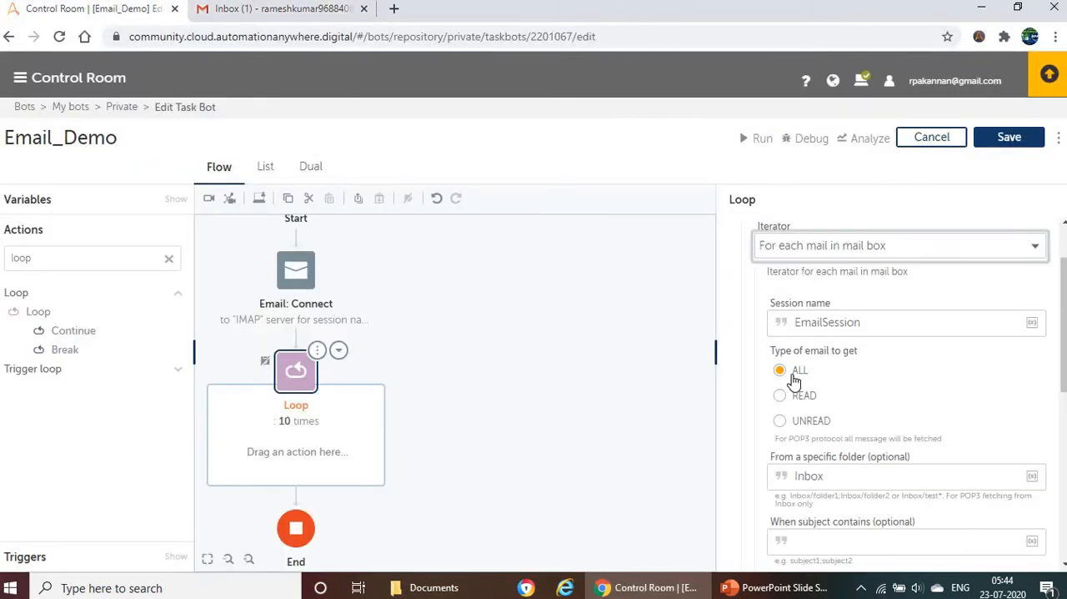
scroll(842, 368, down, 3)
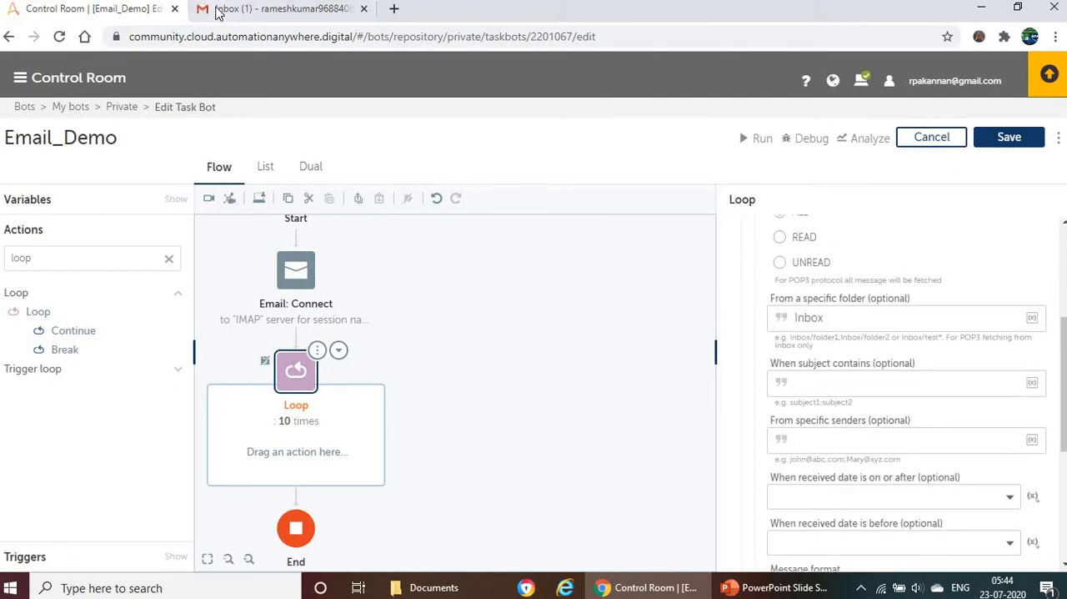
click(240, 11)
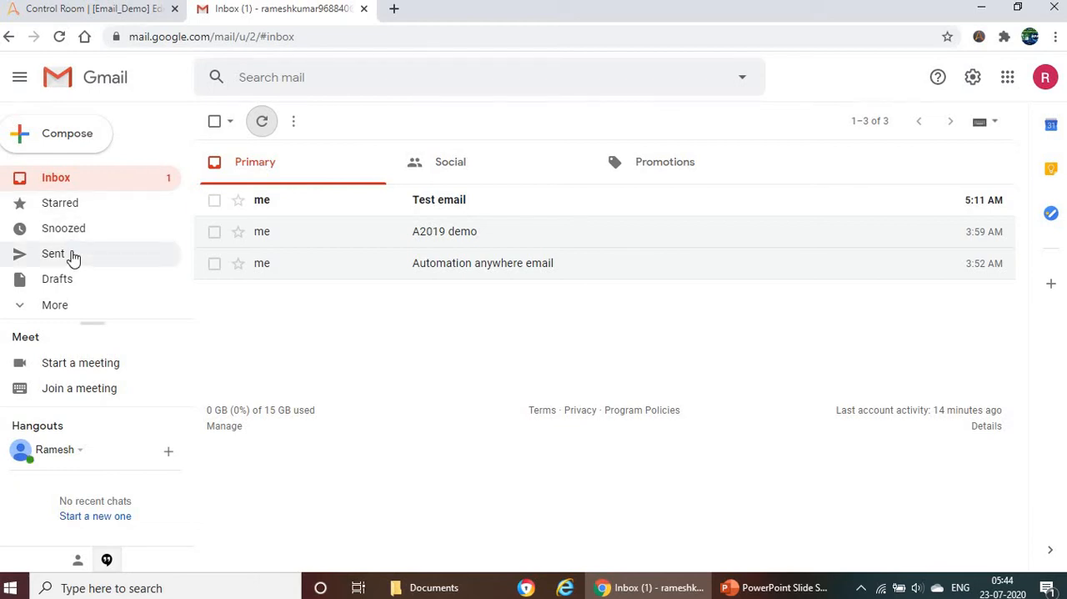
click(89, 9)
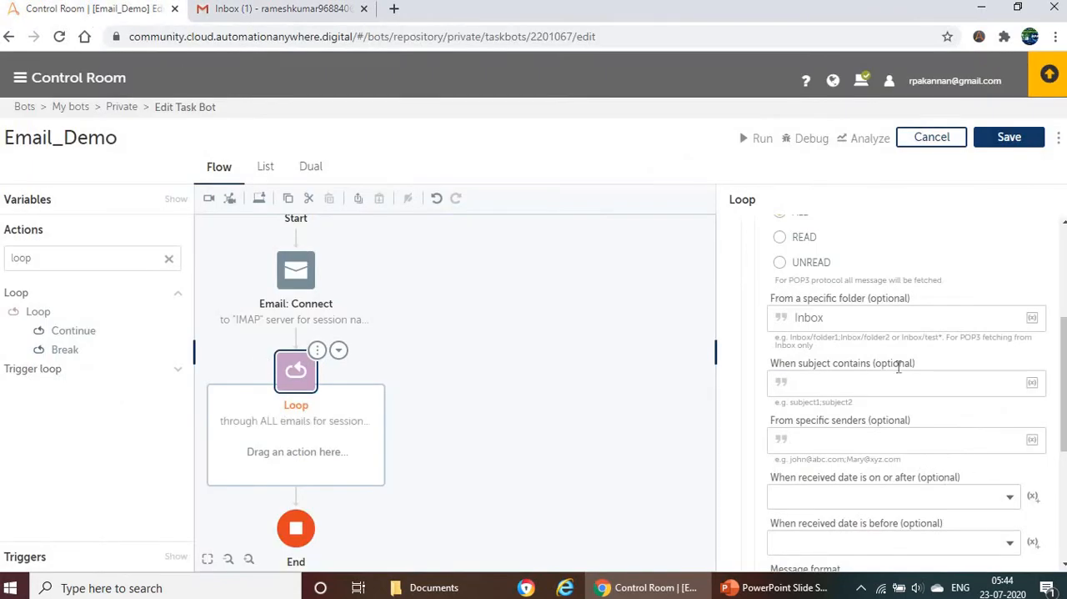
drag(836, 318, 744, 315)
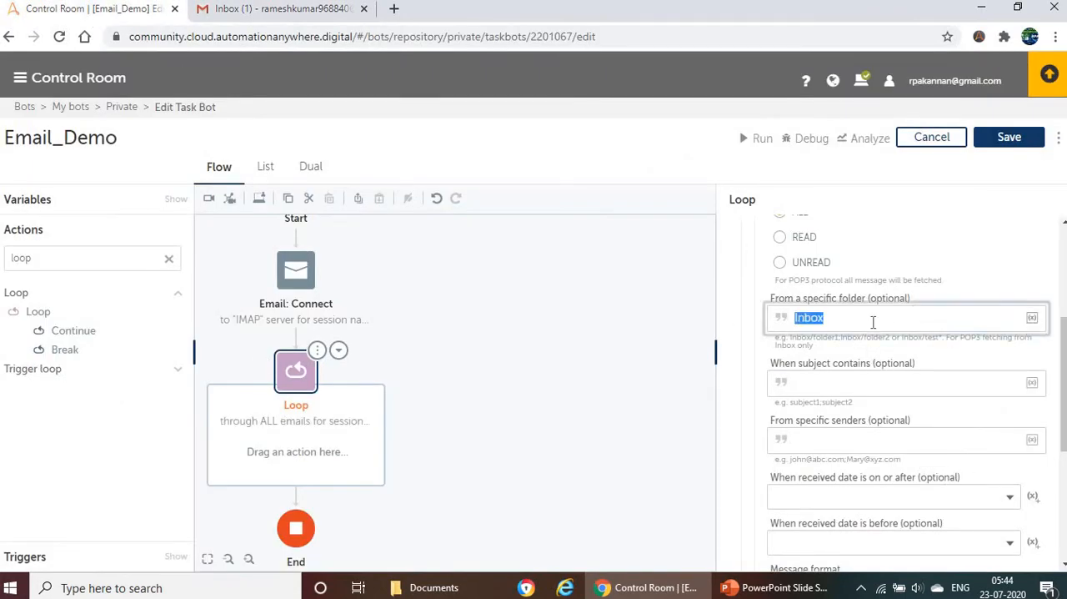
click(855, 319)
click(918, 384)
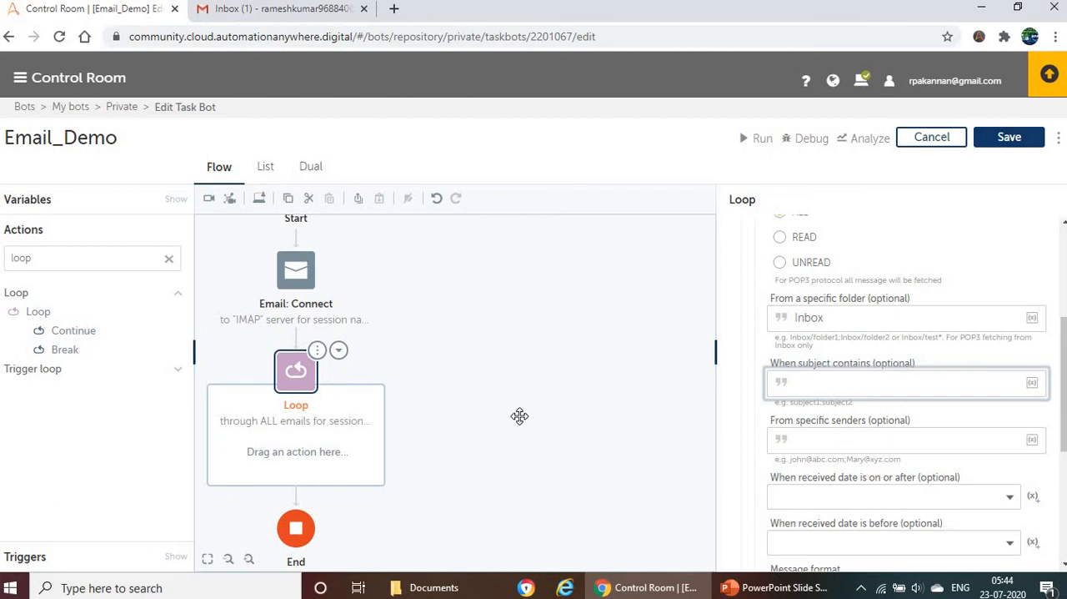
click(875, 446)
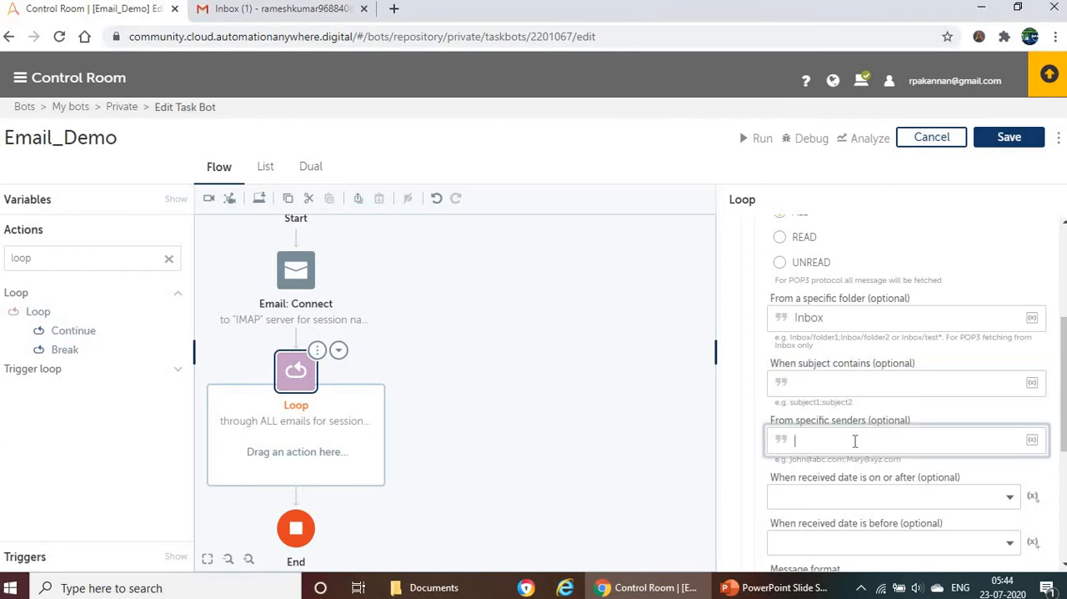
Step: Set the Loop's message format to PLAINTEXT
scroll(843, 438, down, 1)
scroll(901, 431, down, 1)
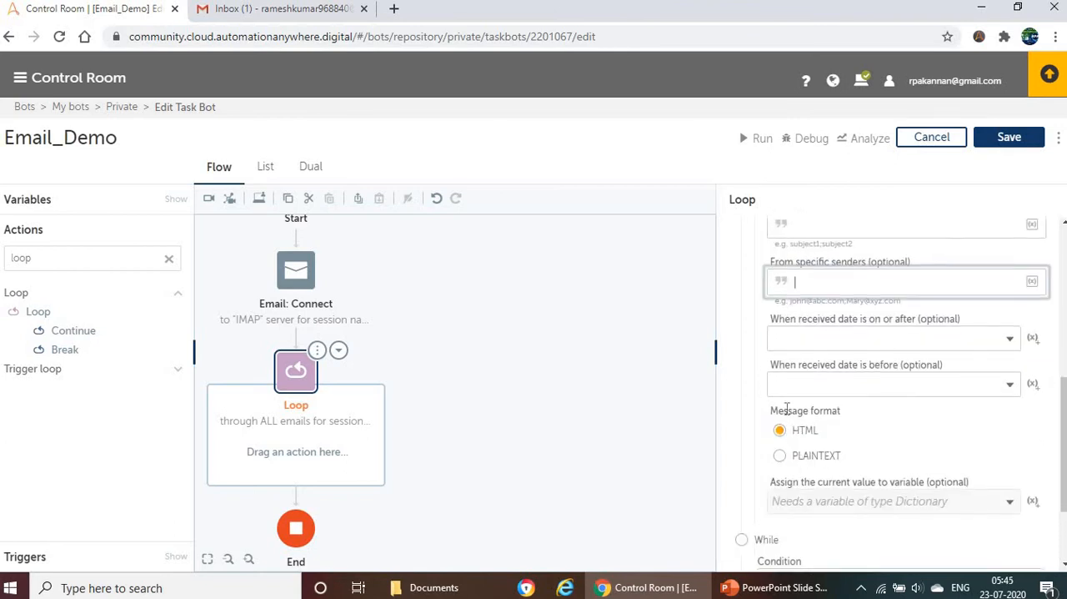
drag(868, 414, 870, 428)
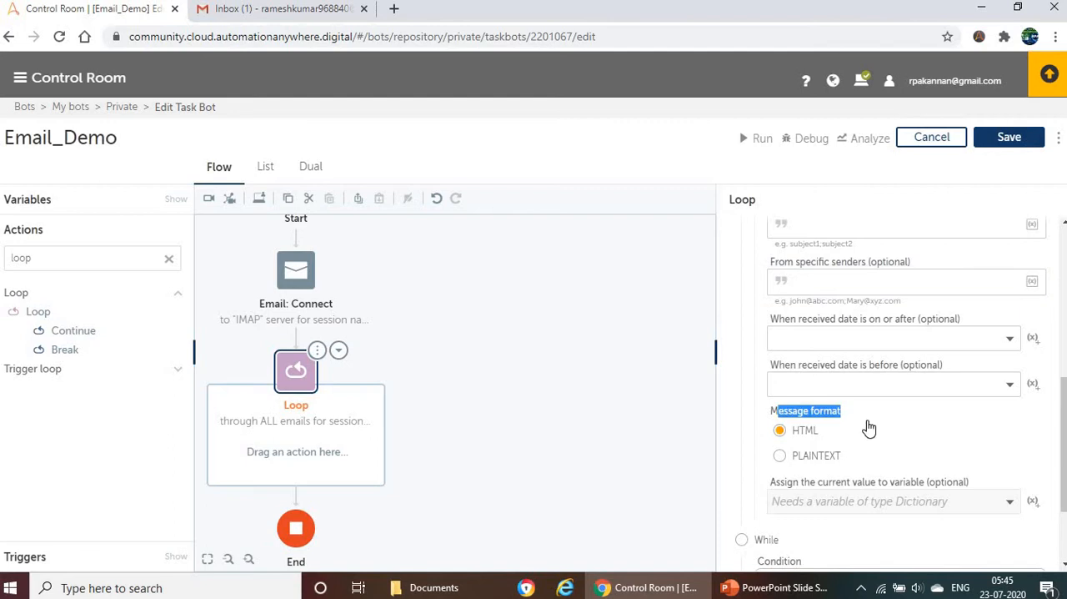
click(784, 457)
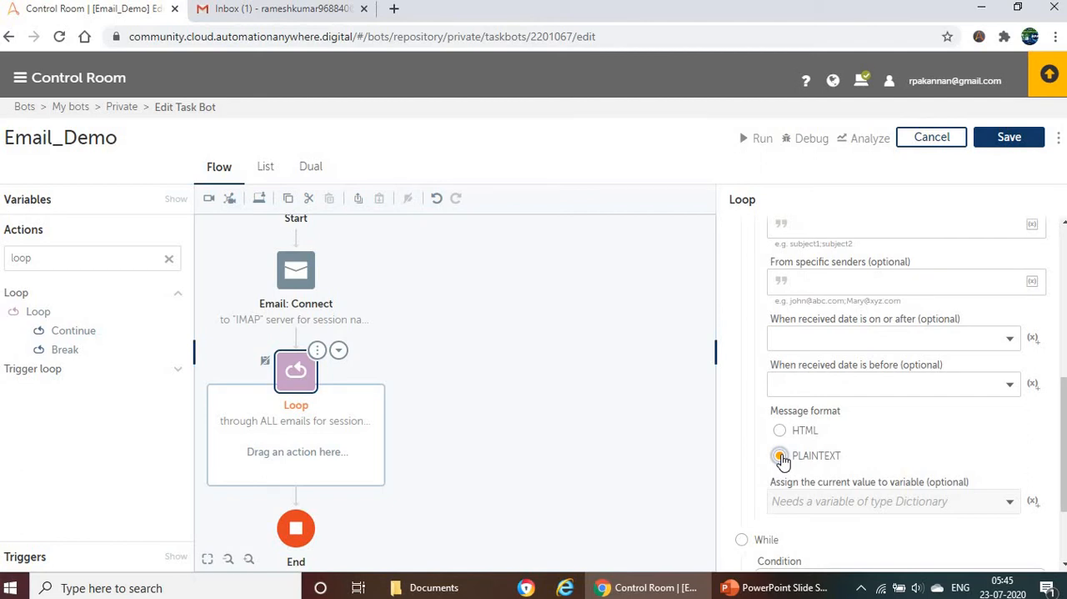
Step: Create the dictionary variable Dictionary_email, assign the Loop's current value to it, and save the bot
scroll(853, 436, down, 2)
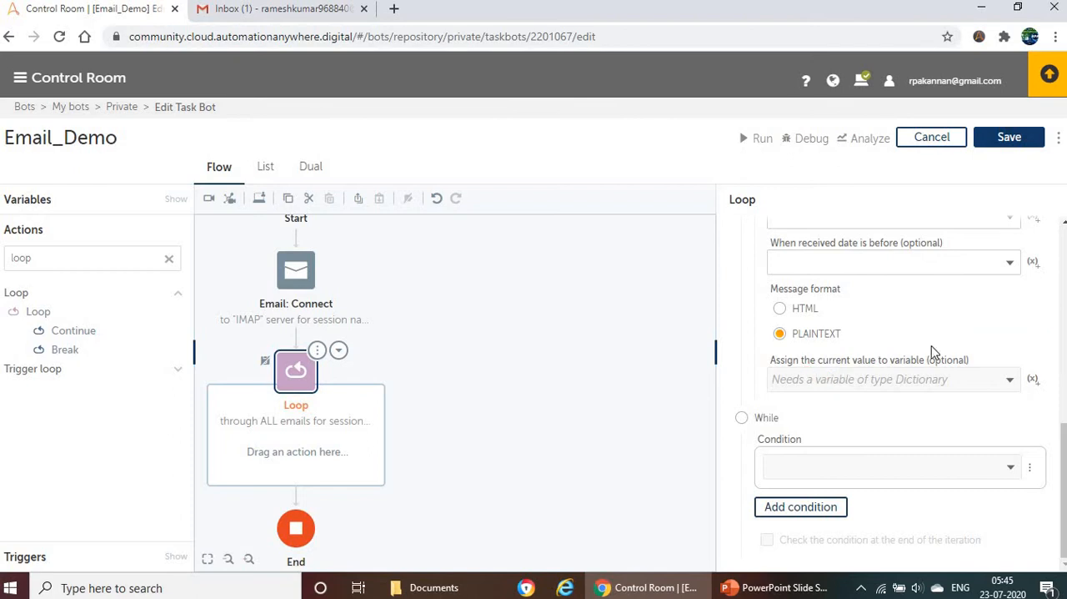
click(1032, 380)
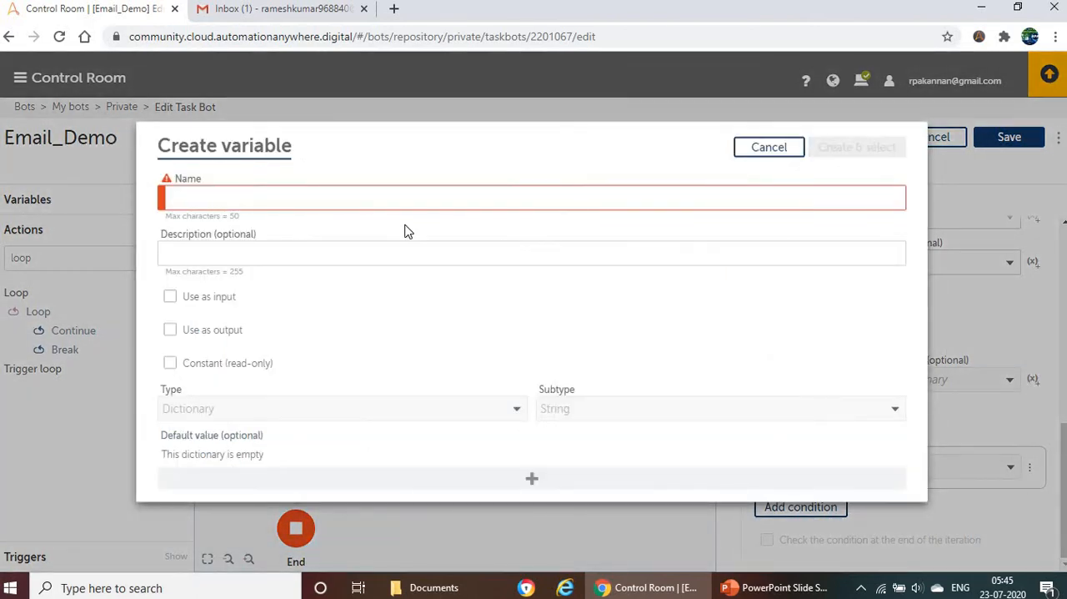
text(Dictionary_)
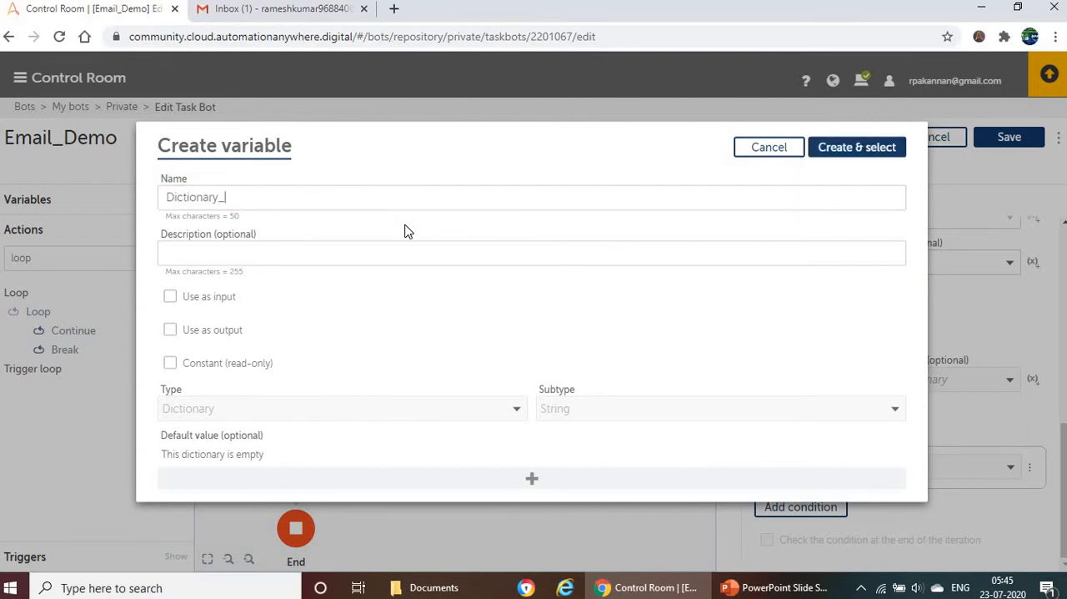
text(email)
double_click(175, 198)
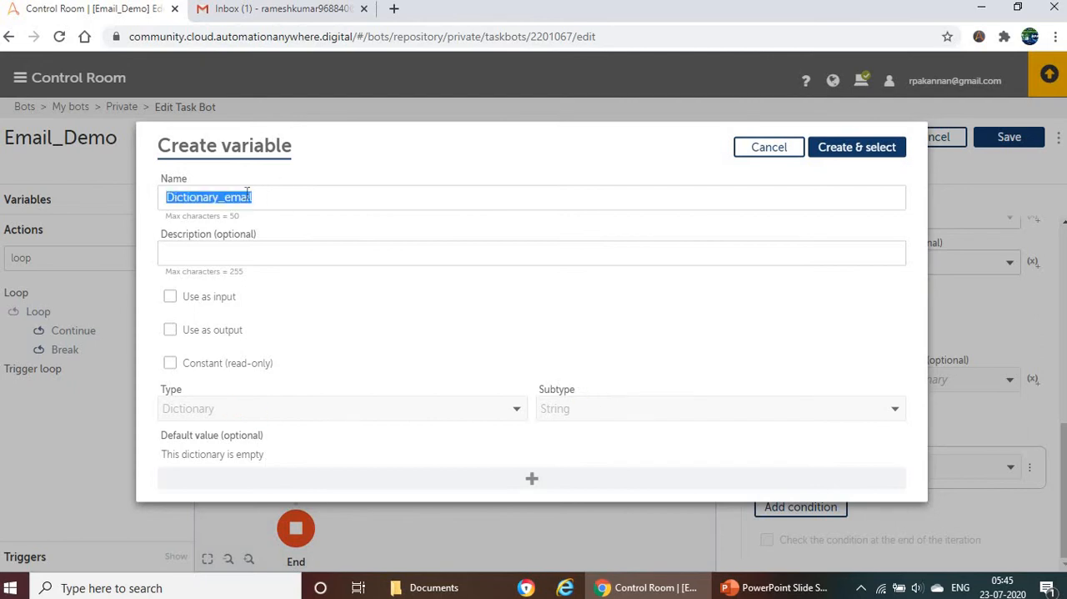
click(851, 152)
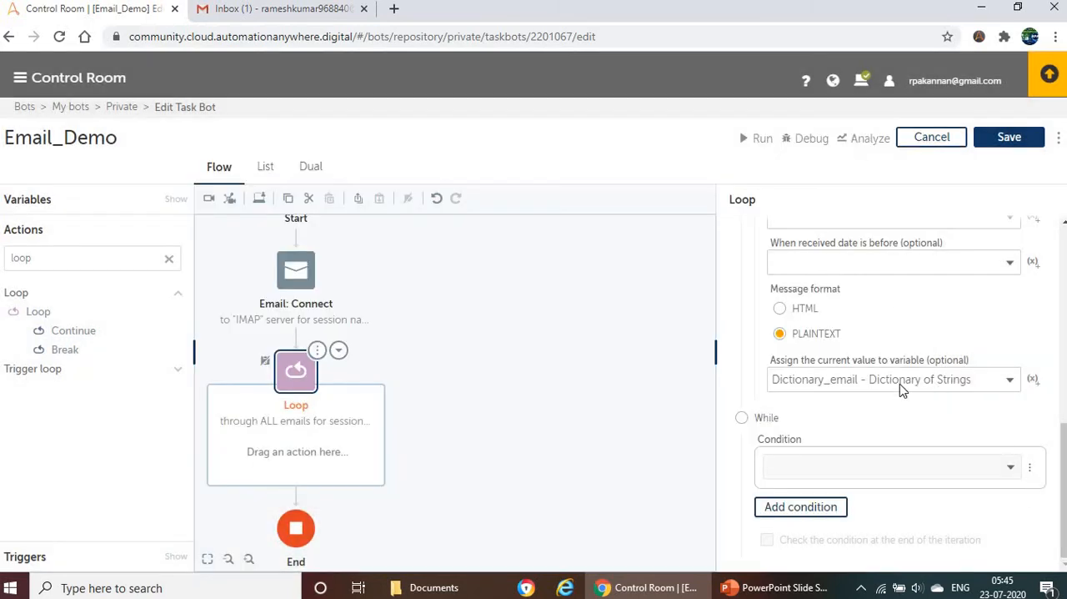
click(1009, 150)
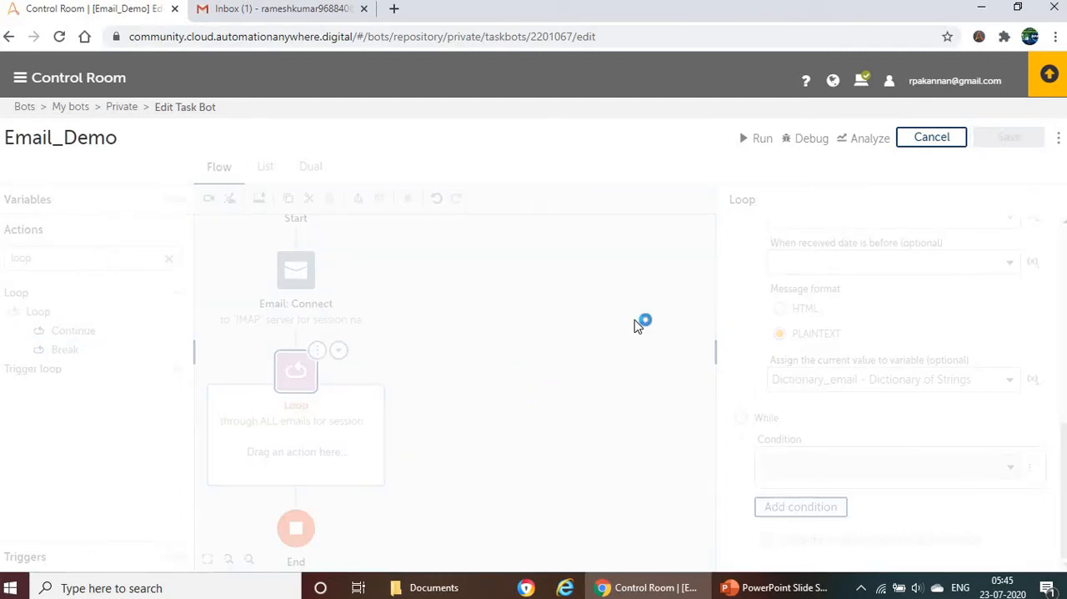
Step: Find the Message box action, place it inside the Loop and select it
double_click(98, 262)
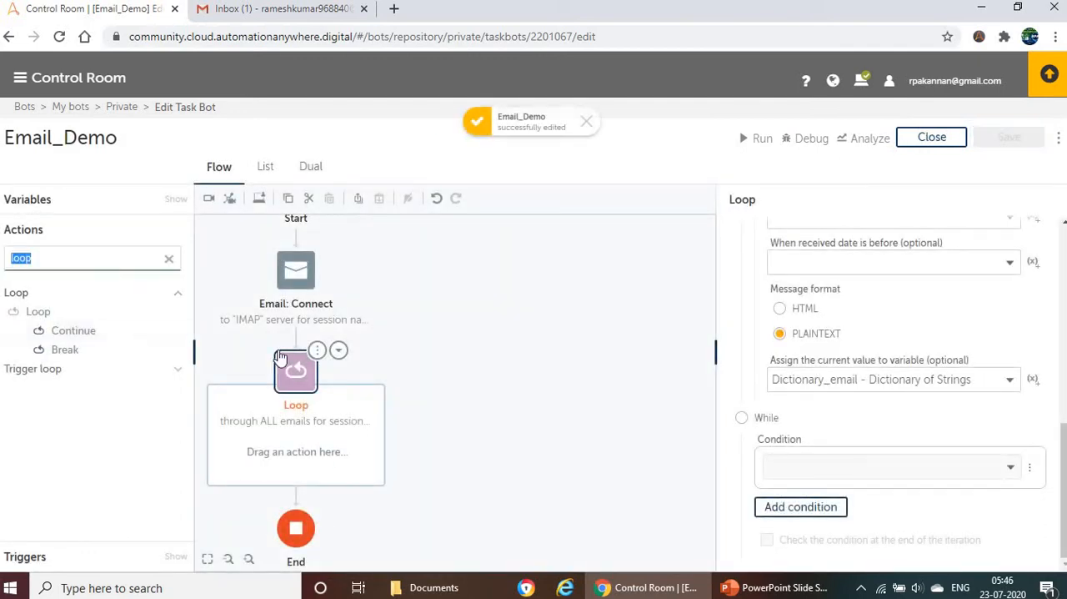
text(message)
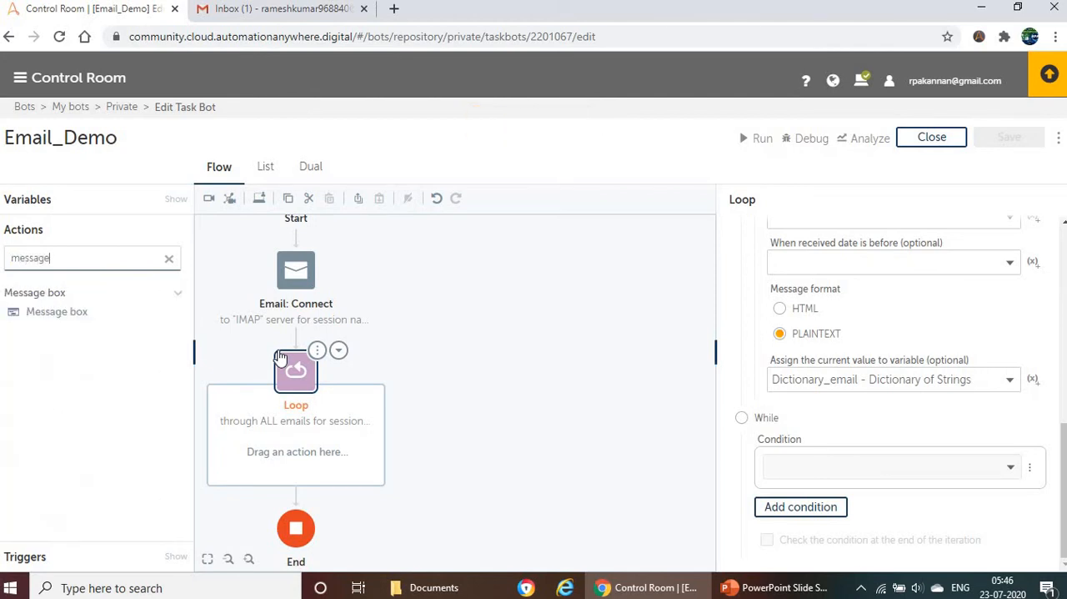
drag(57, 312, 317, 466)
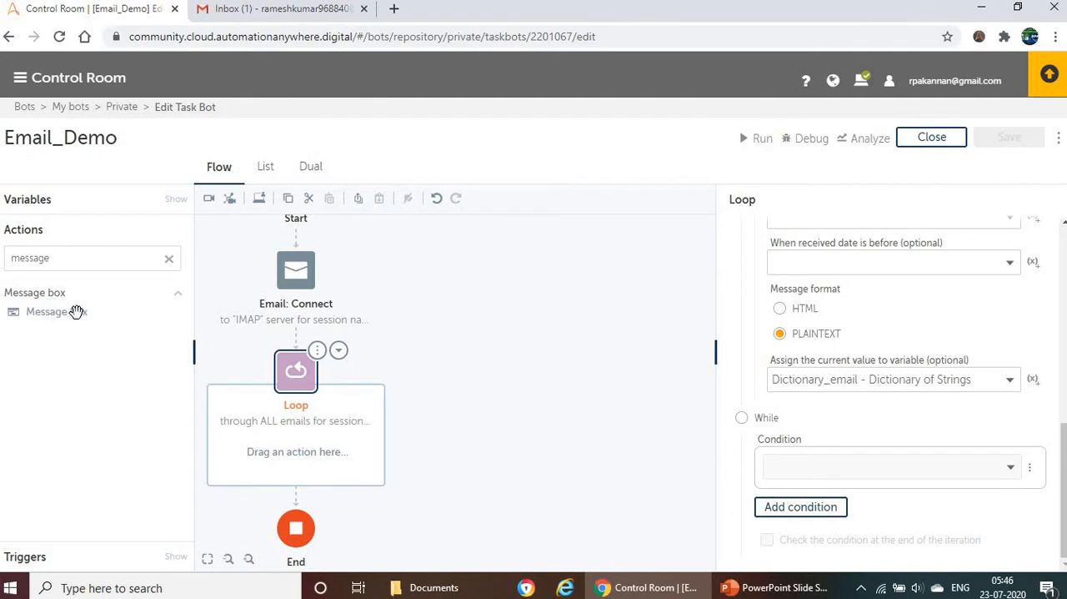
drag(75, 312, 223, 425)
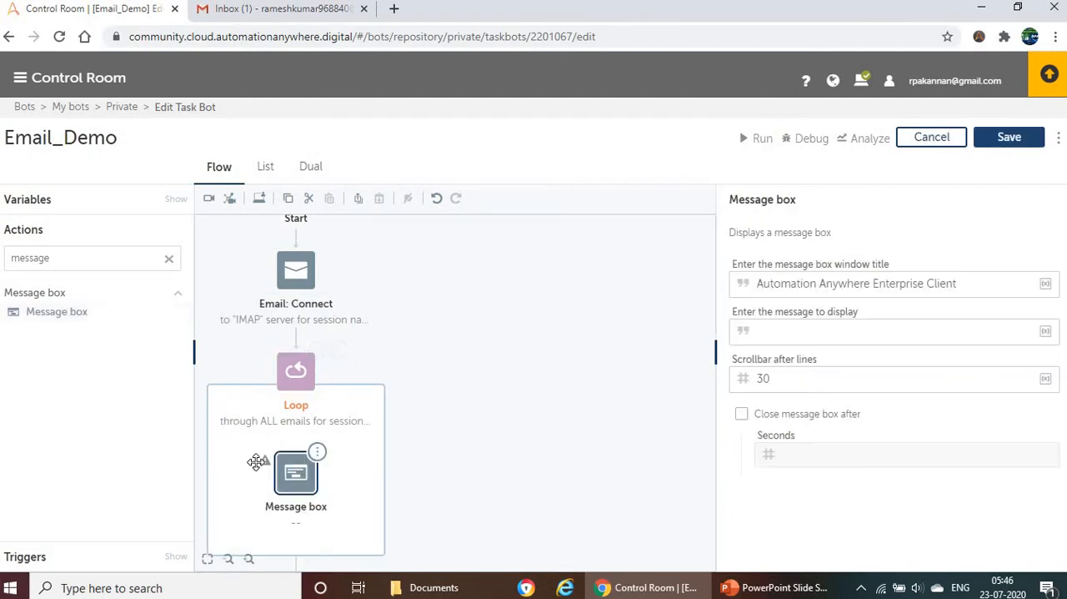
click(300, 491)
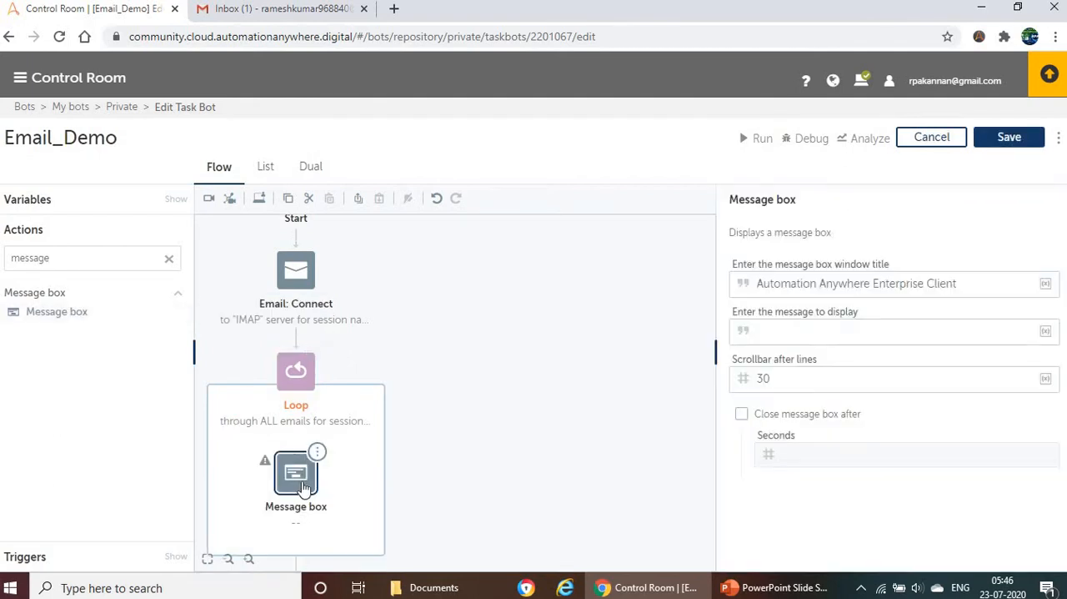
Step: Choose the Dictionary_email variable as the value to insert into the Message box's message to display
click(789, 334)
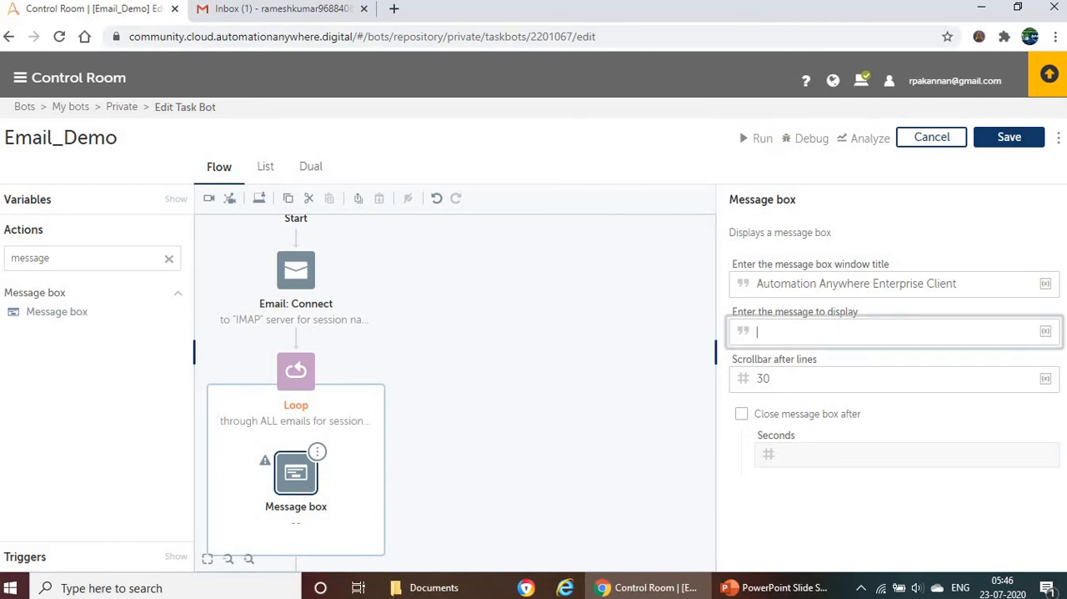
mouse_move(1047, 336)
click(997, 334)
click(513, 309)
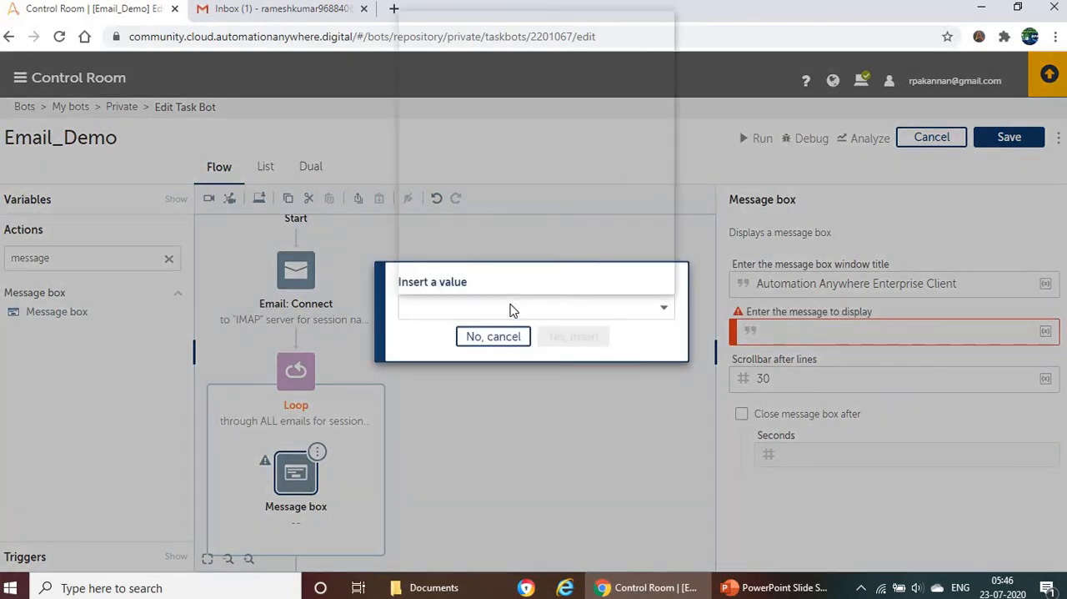
click(468, 92)
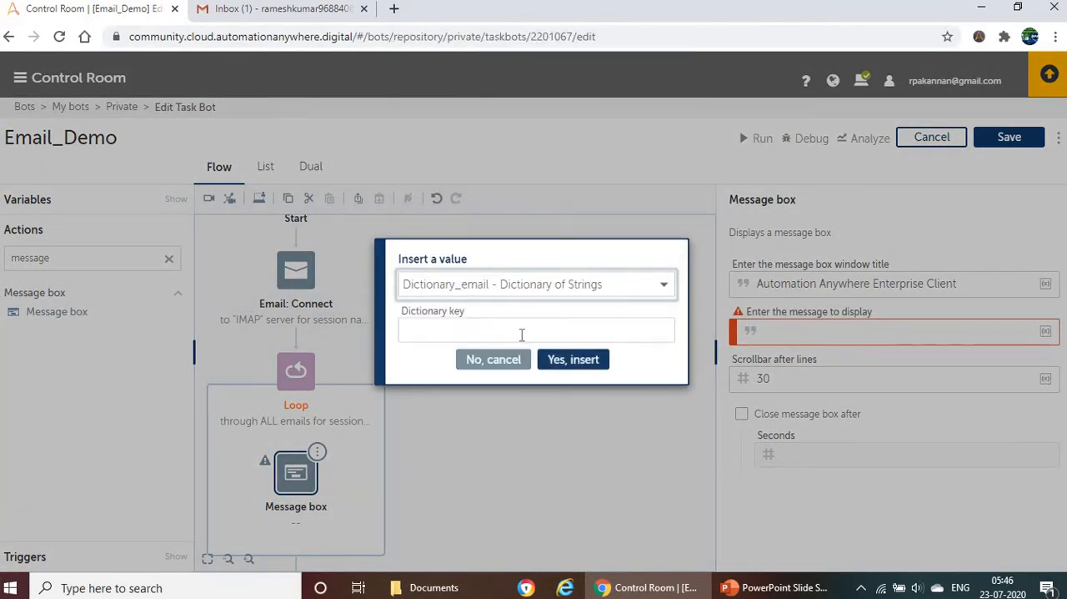
click(435, 333)
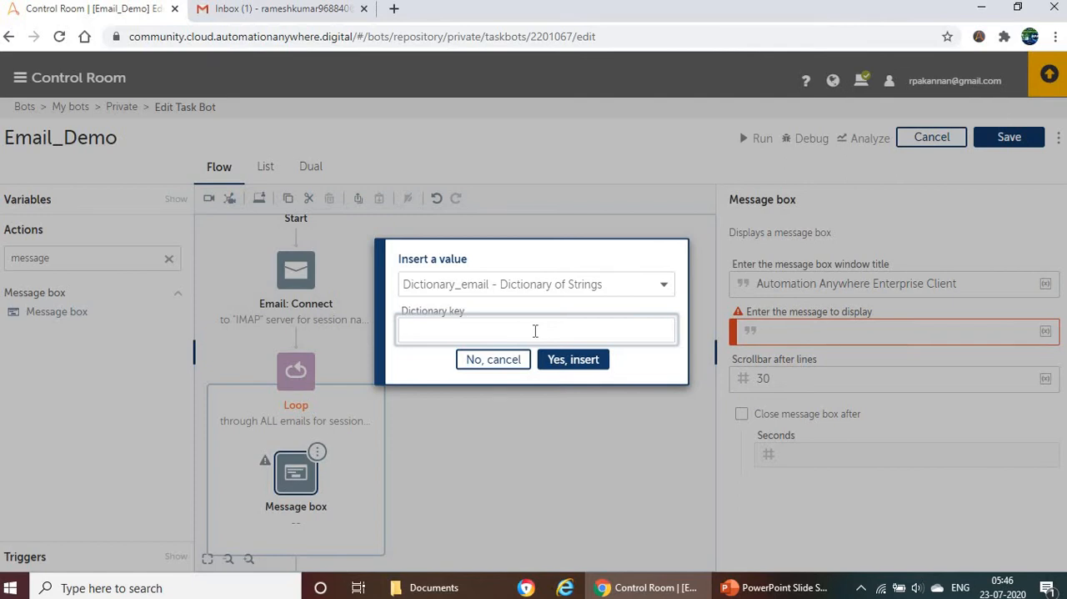
Step: Switch to the PowerPoint slide show, look up the list of email dictionary keys, and return to the bot editor
click(776, 587)
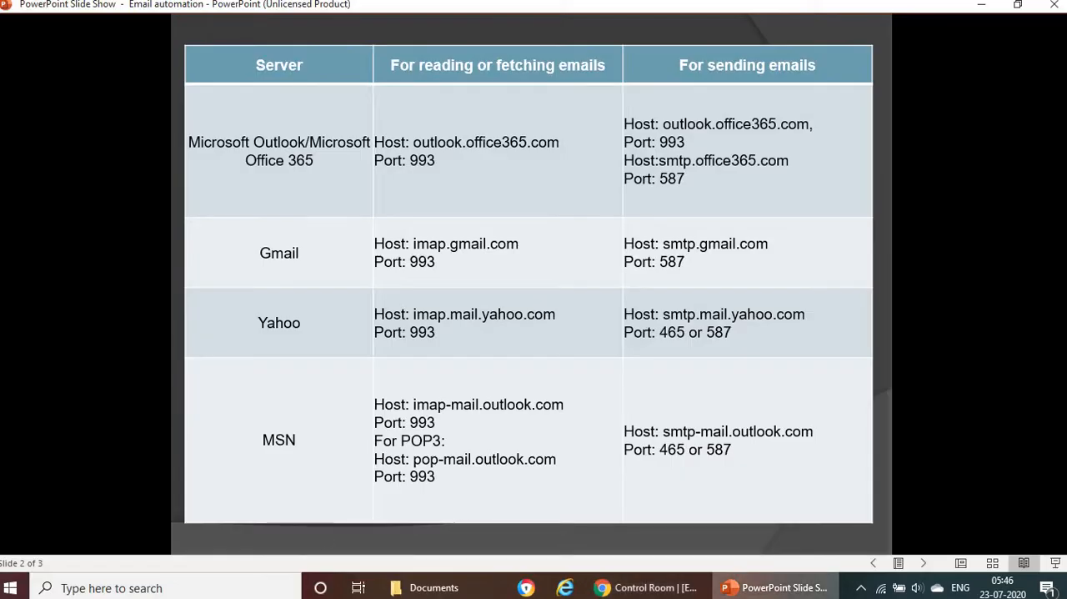
scroll(345, 360, down, 2)
scroll(433, 263, up, 1)
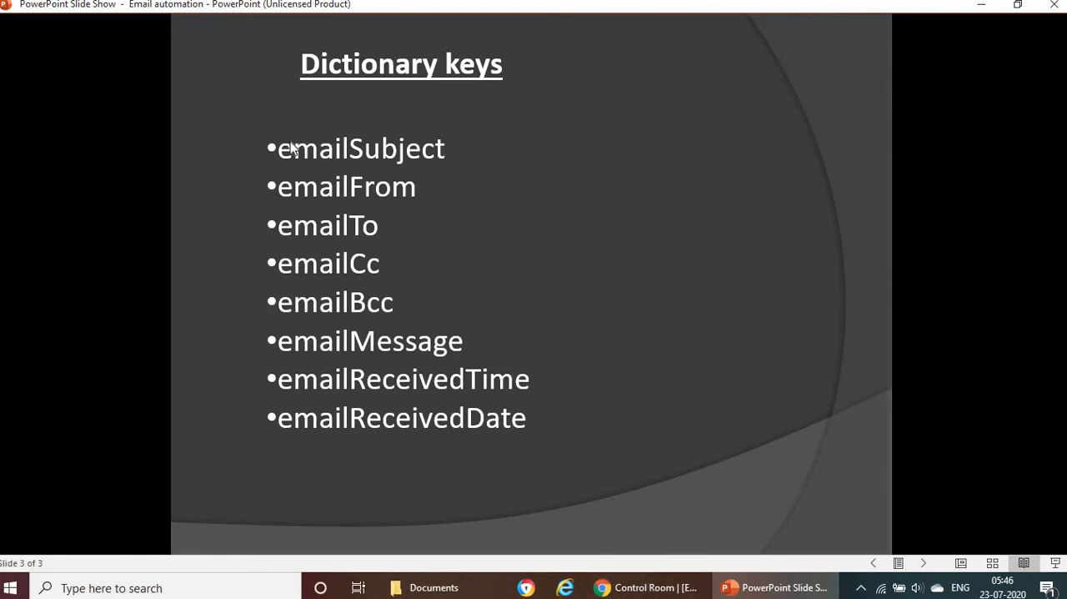
click(655, 588)
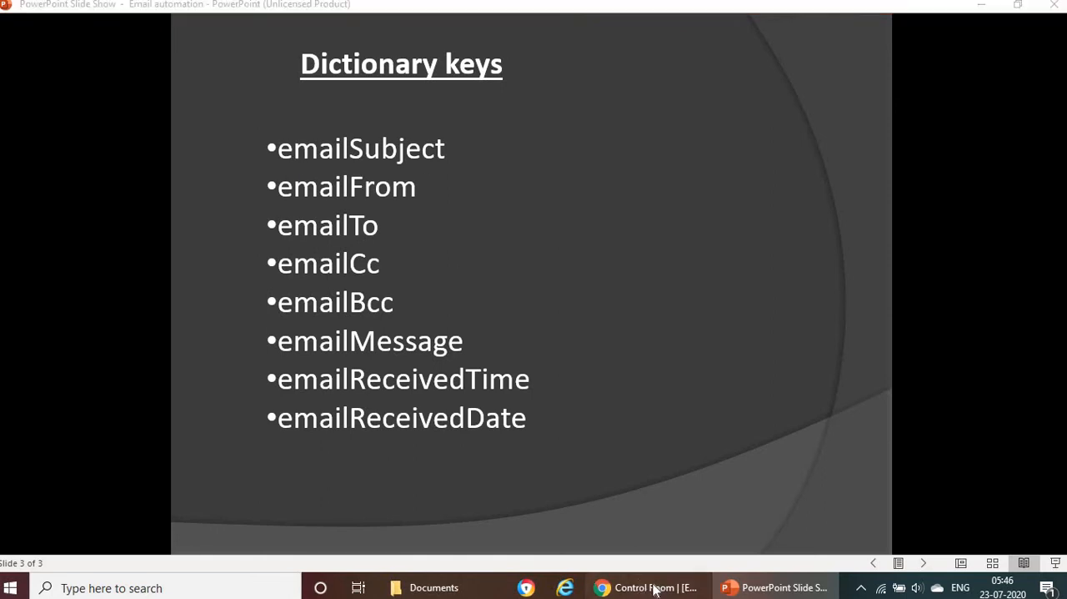
Step: Set the dictionary key to emailSubject, checking its spelling against the slide, and insert the value into the message
click(459, 332)
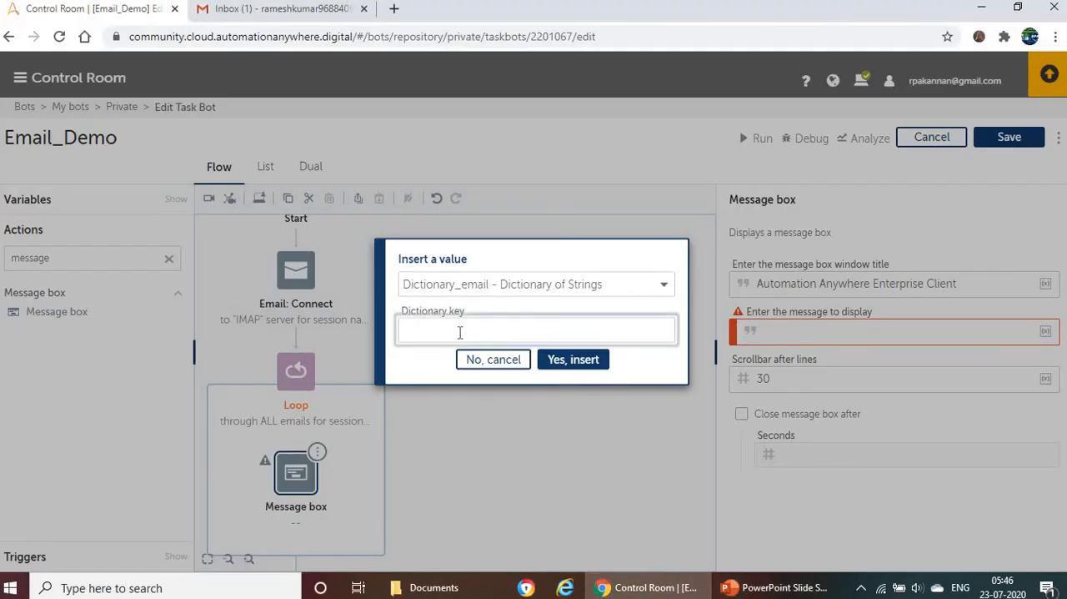
key(alt+Tab)
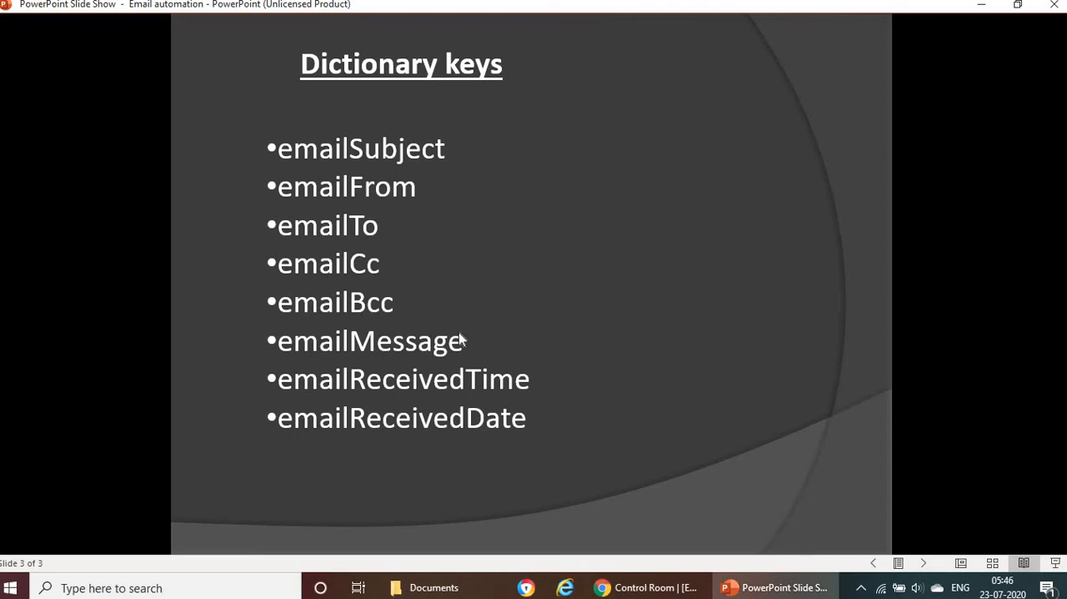
key(alt+Tab)
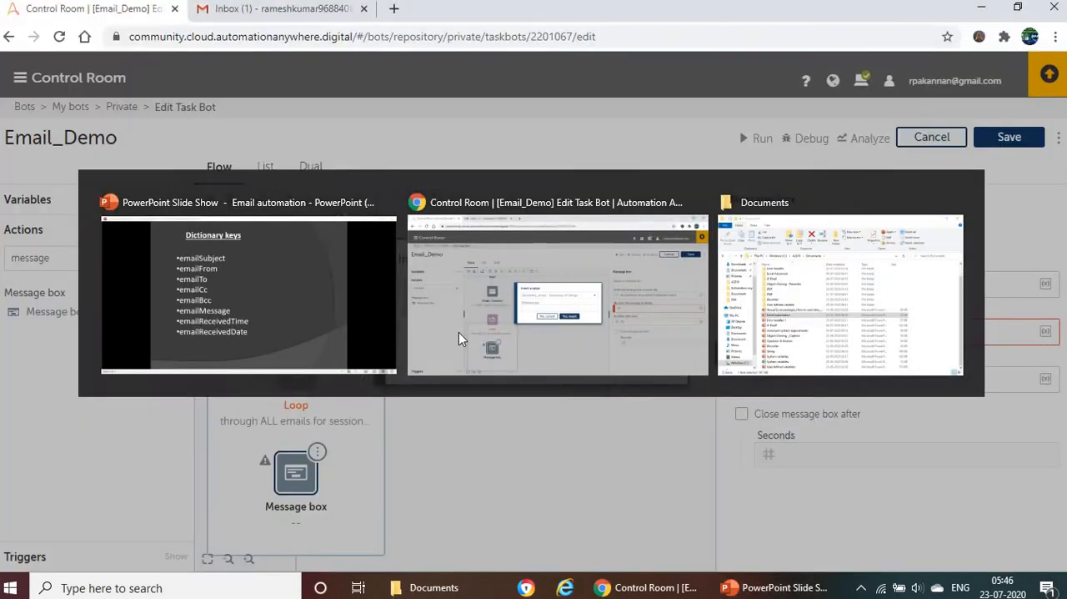
text(emailS)
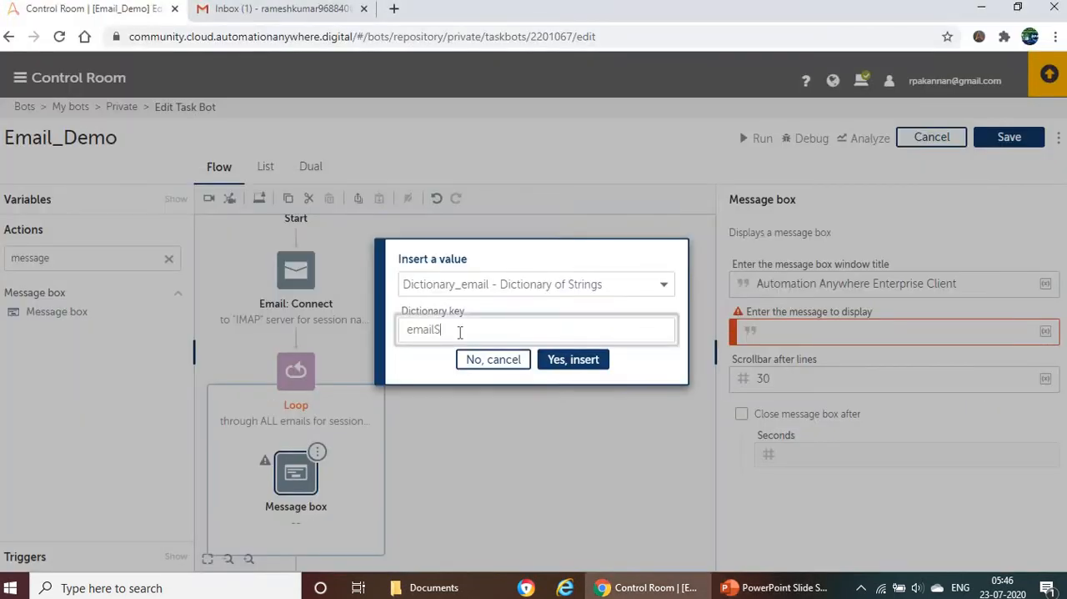
text(ubject)
key(alt+Tab)
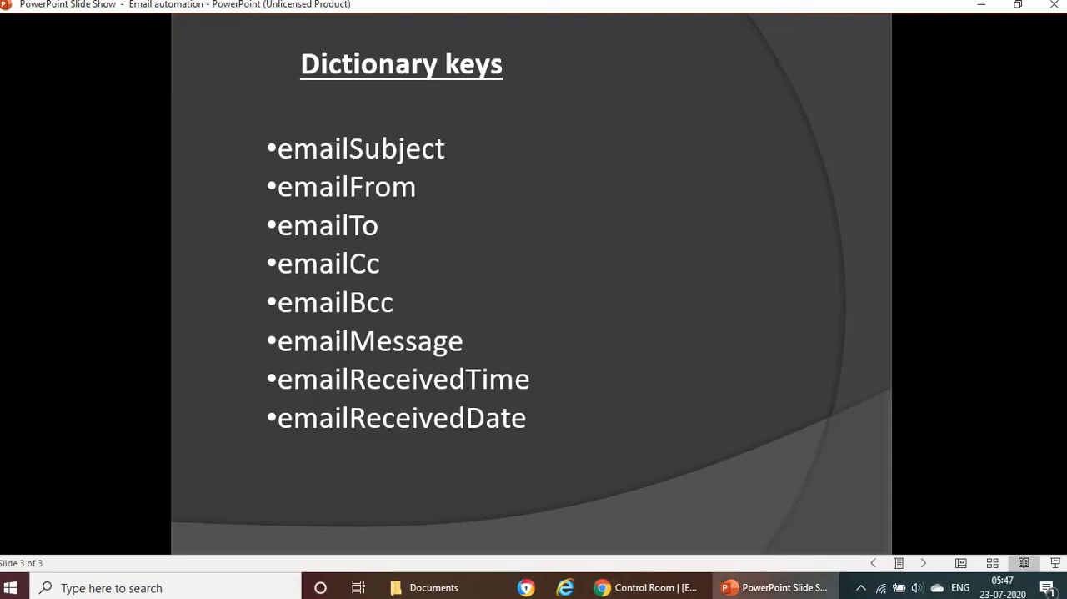
key(alt+Tab)
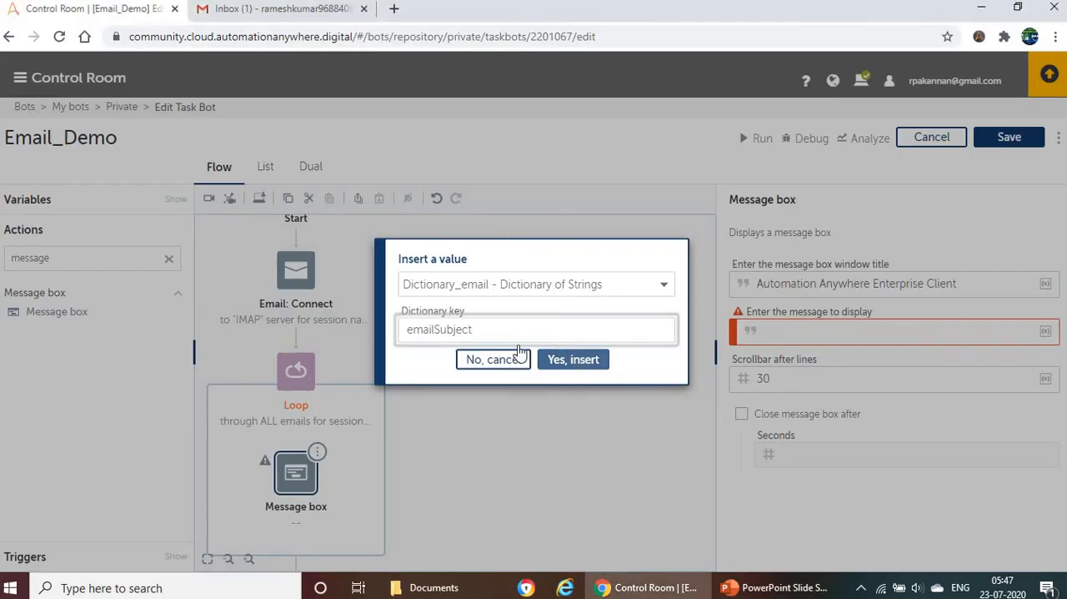
click(576, 359)
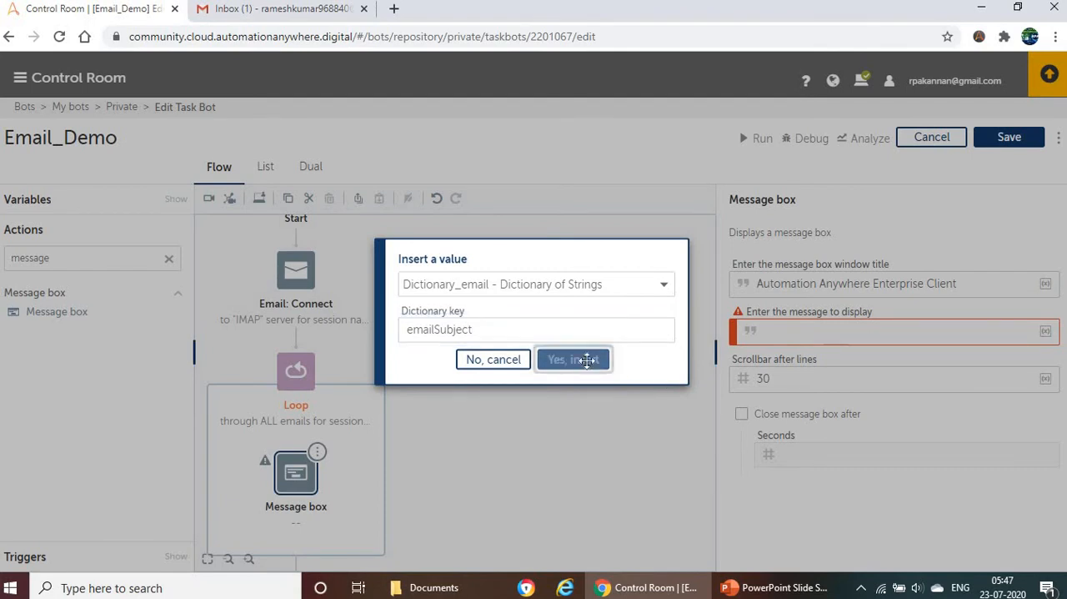
Step: Save and run the bot, and compare the first message box with the mail subjects in the Gmail inbox
click(999, 144)
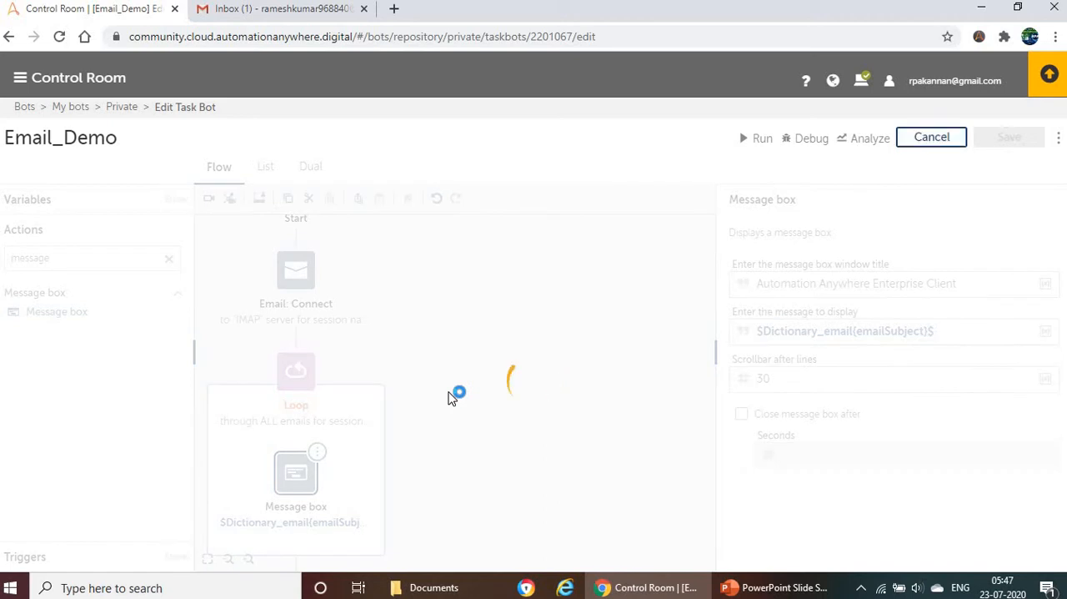
click(756, 137)
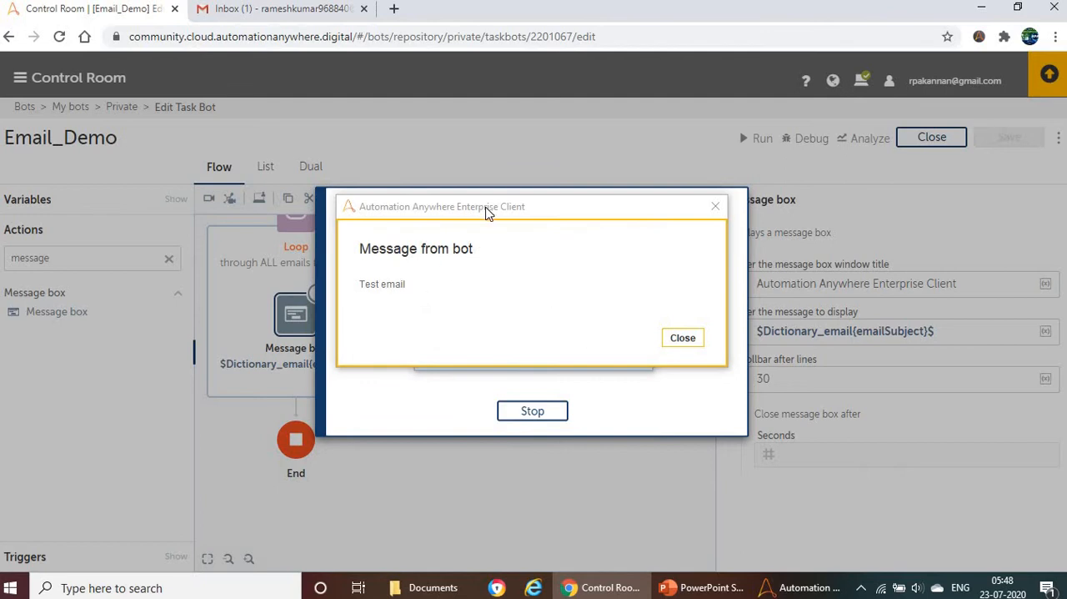
click(265, 10)
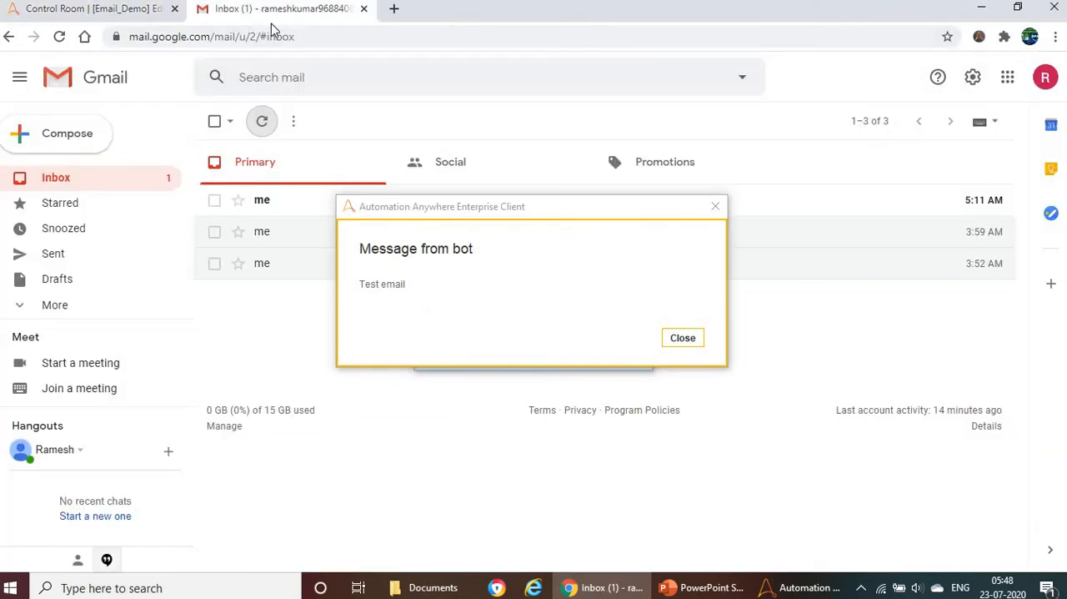
drag(471, 225, 407, 350)
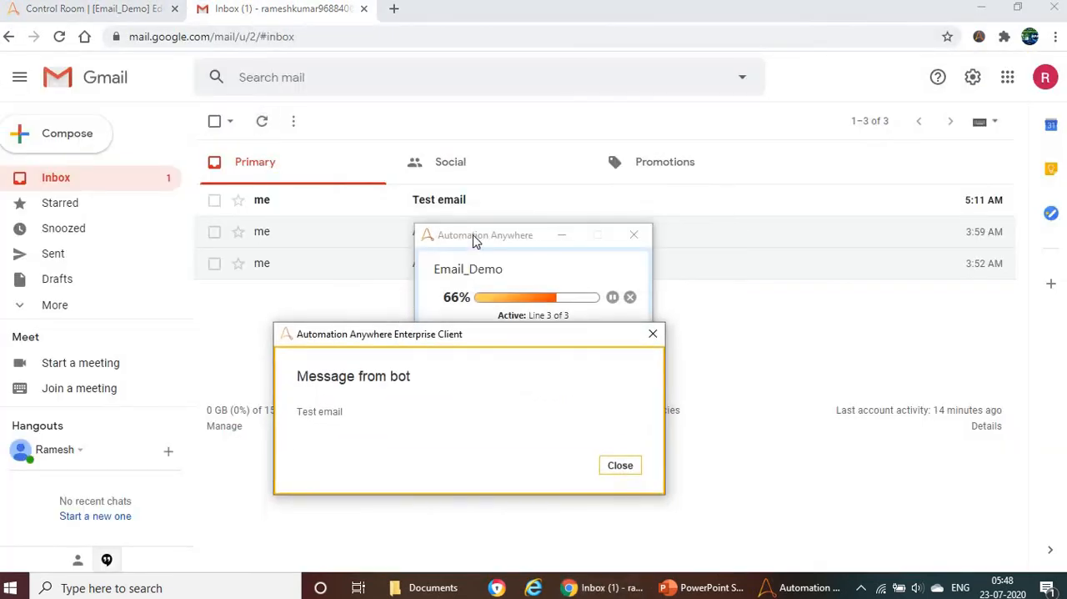
drag(472, 239, 455, 402)
click(388, 343)
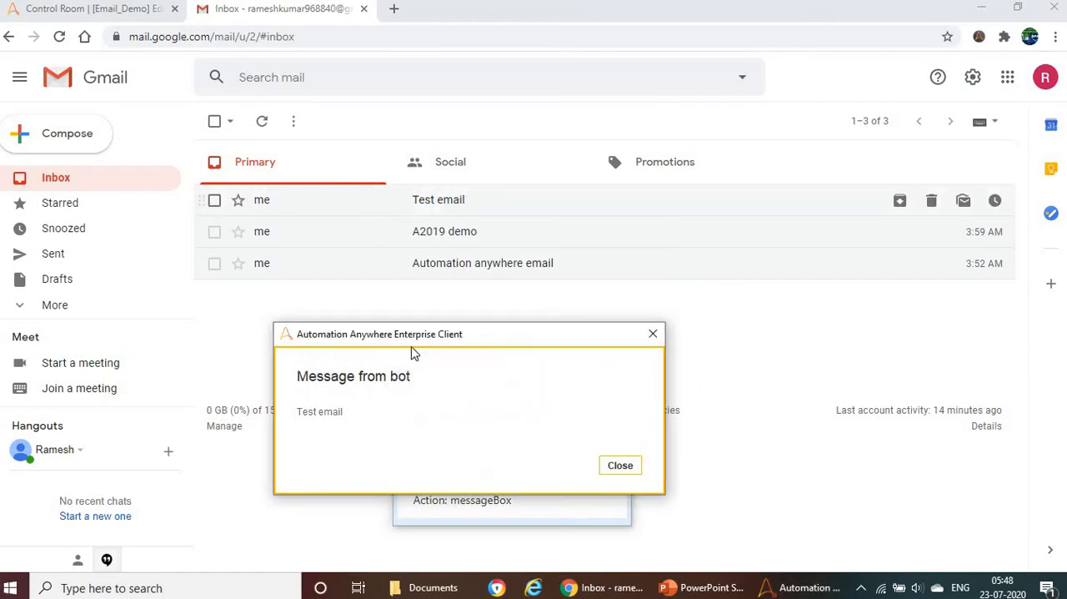
drag(348, 416, 297, 412)
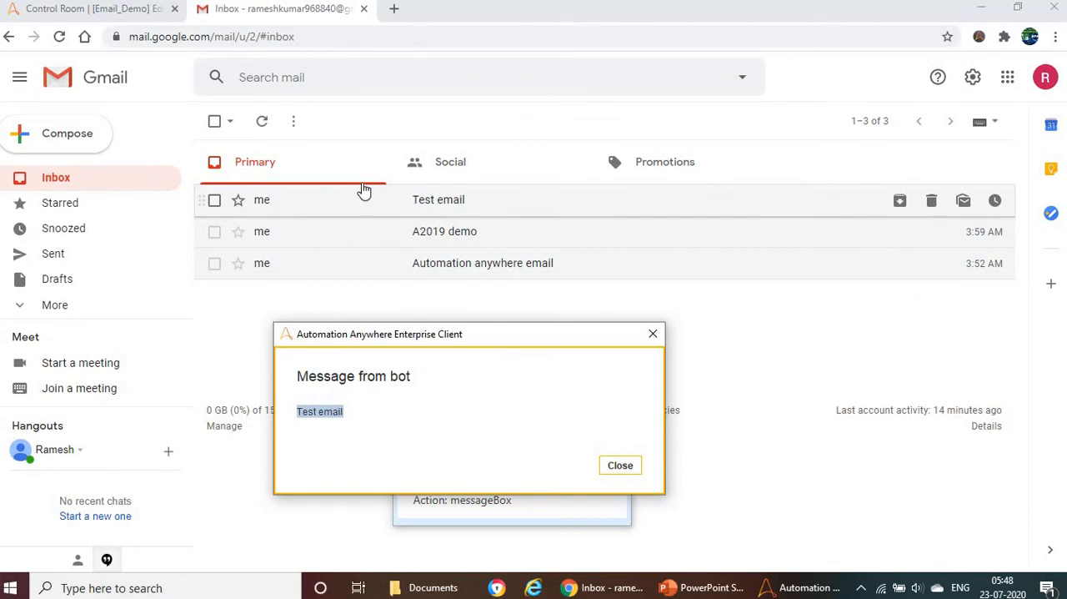
click(329, 414)
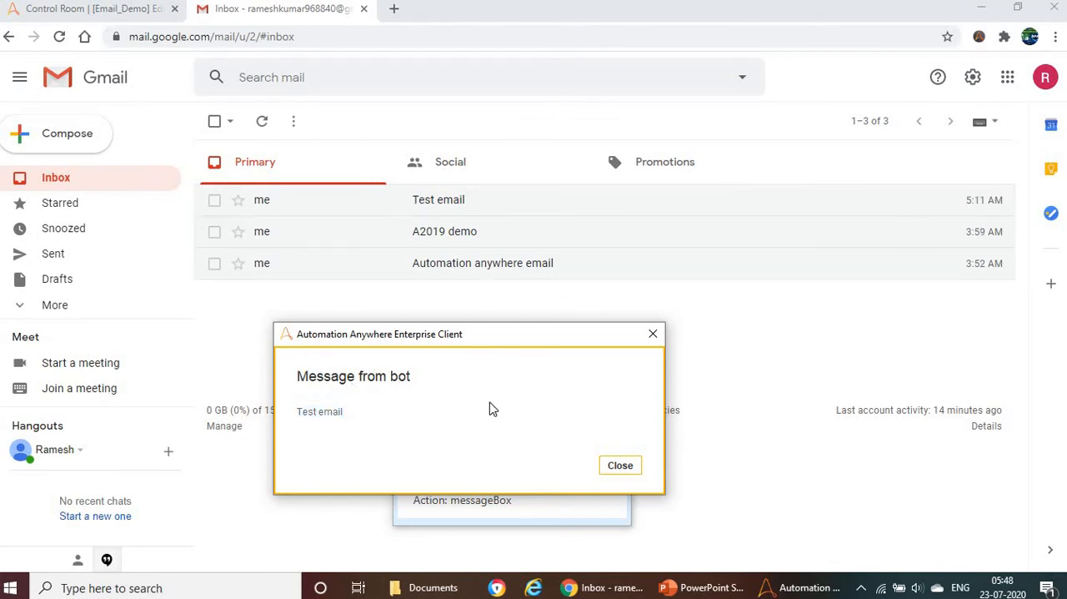
Step: Go through the remaining message boxes, comparing each with the inbox subjects, and dismiss the bot's run result
click(630, 471)
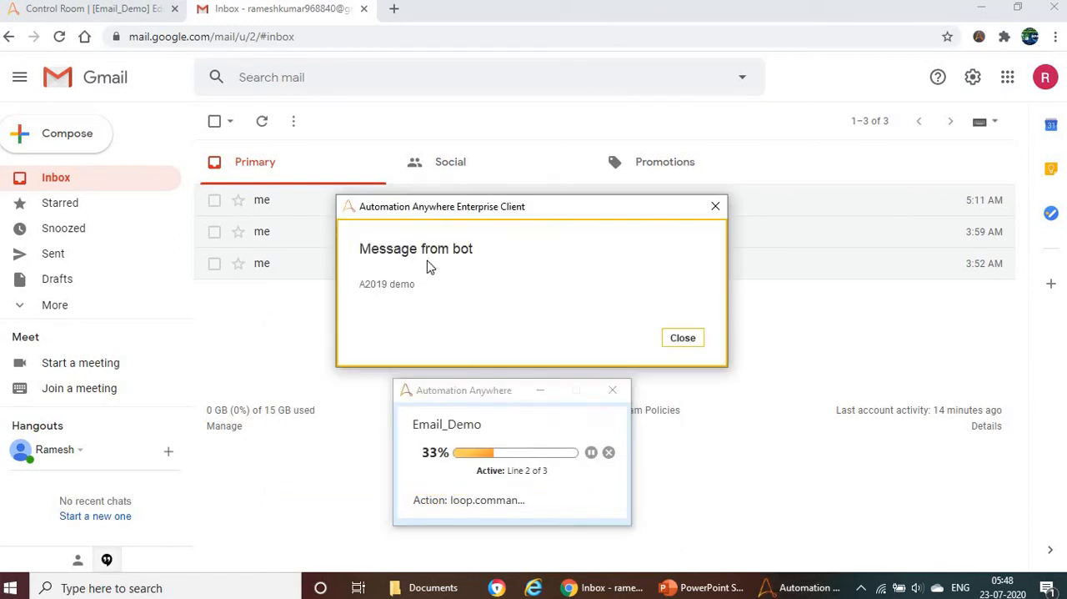
drag(458, 368, 454, 360)
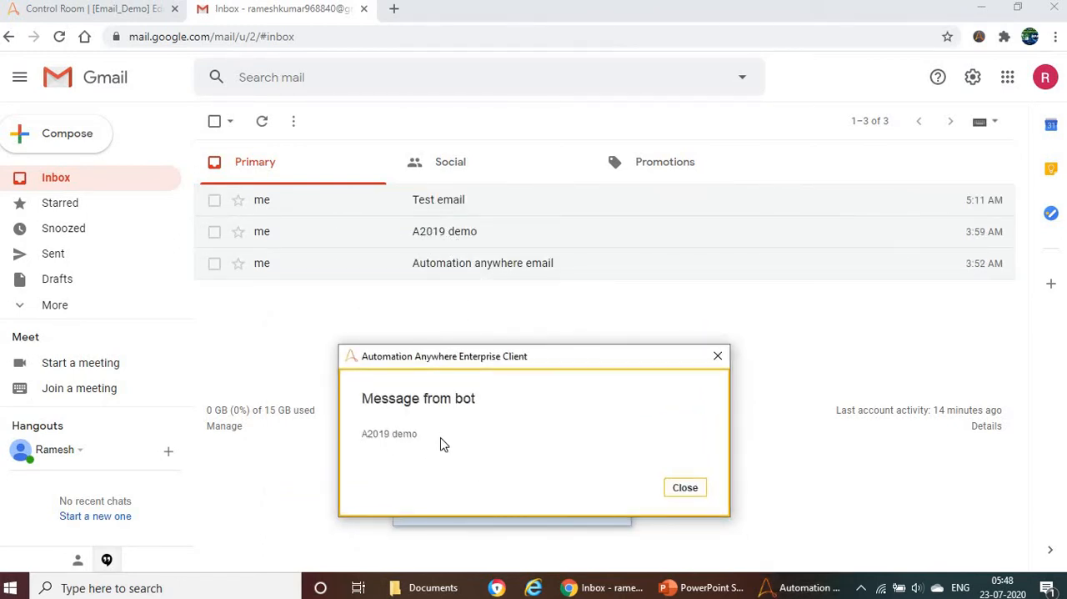
click(689, 492)
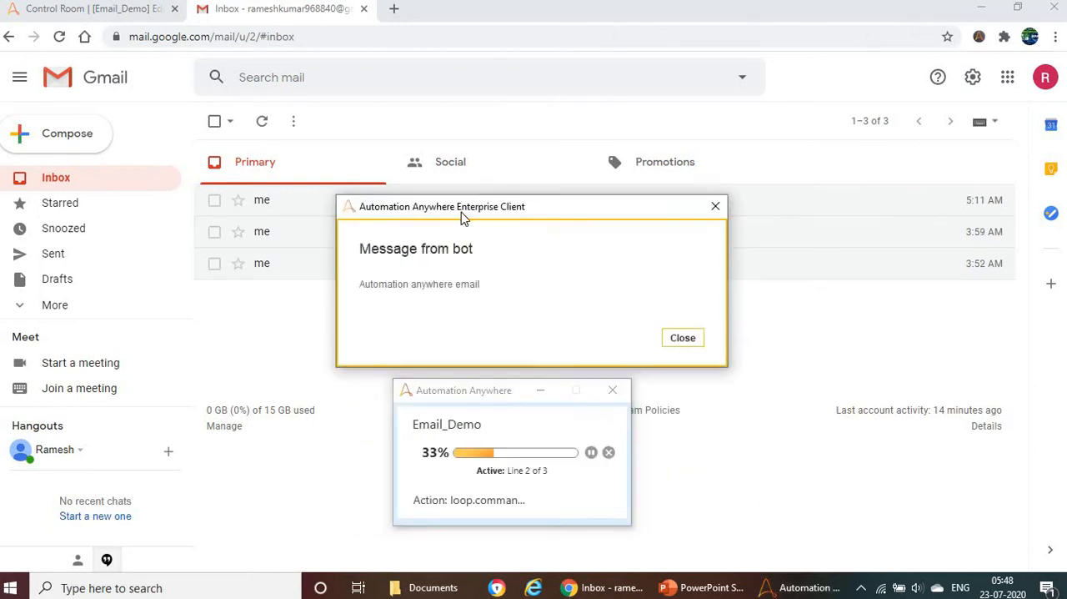
drag(462, 215, 481, 368)
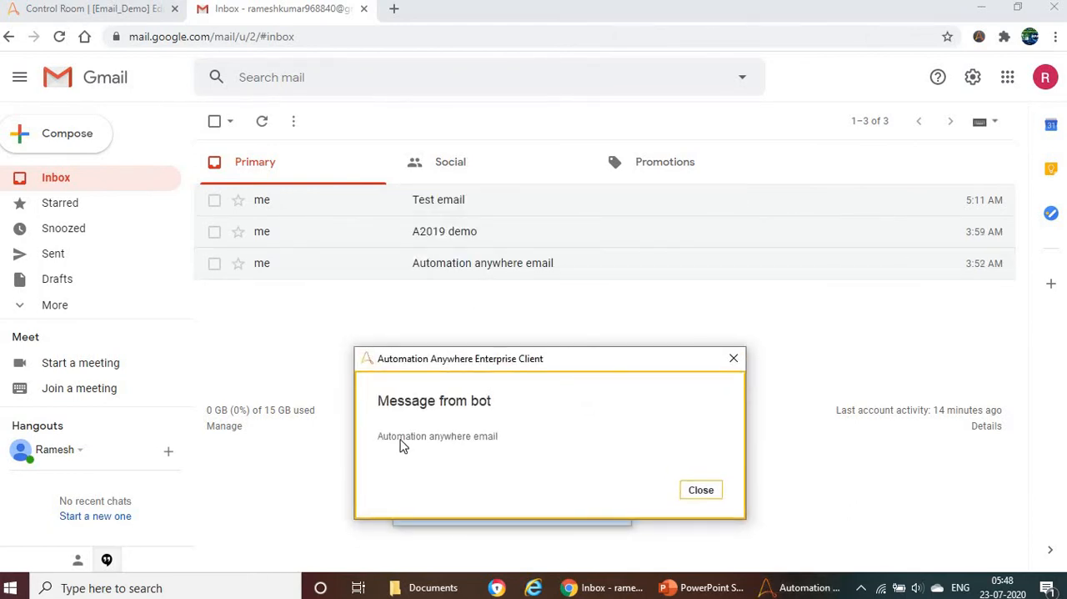
click(700, 492)
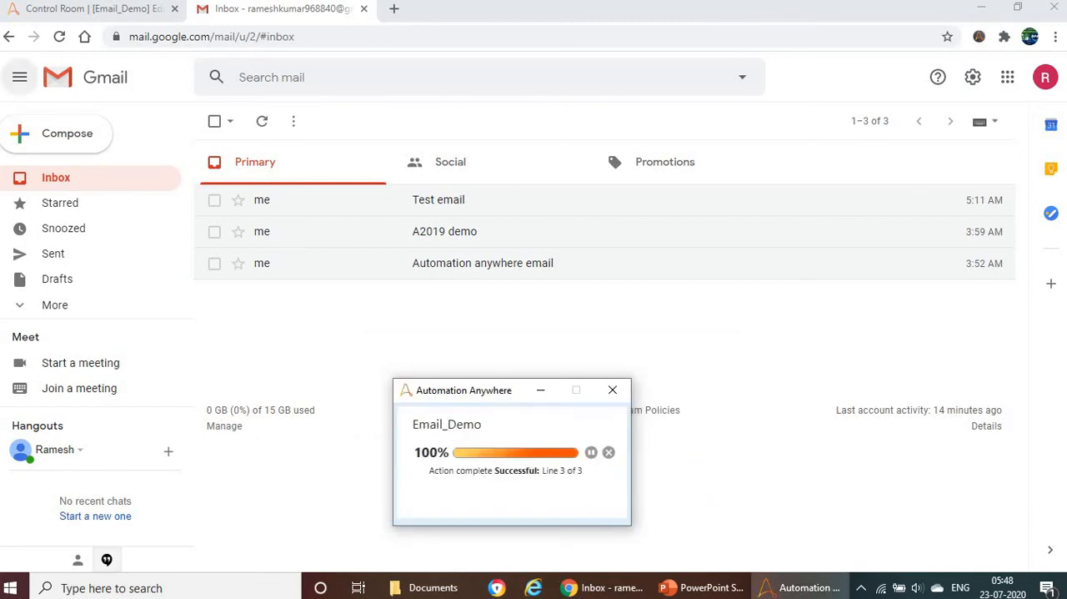
click(67, 10)
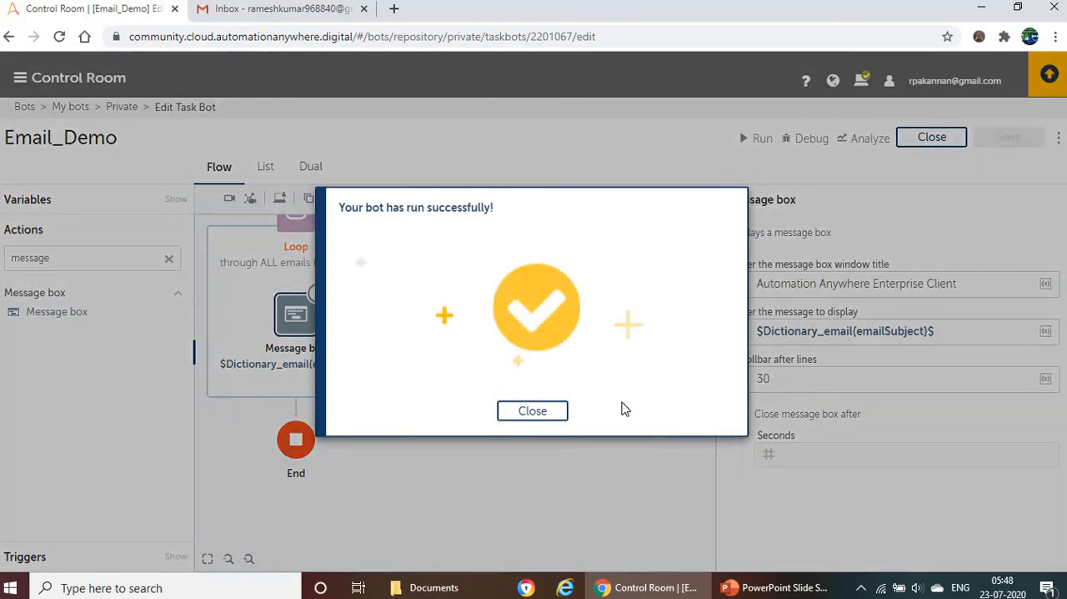
click(538, 417)
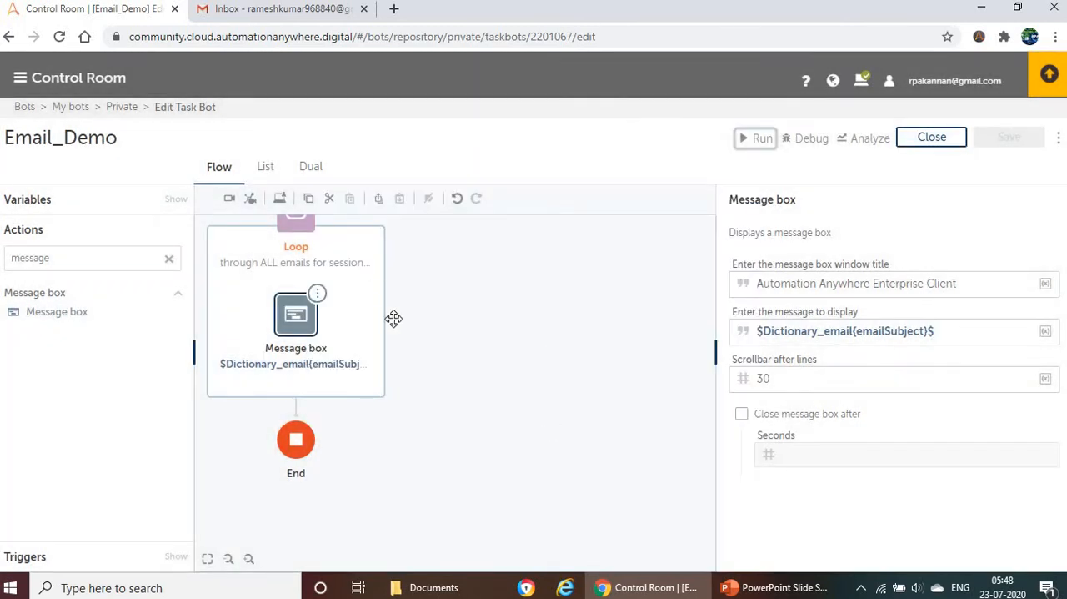
Step: Review the other dictionary keys on the PowerPoint slide and return to the Email_Demo flow
scroll(385, 316, up, 3)
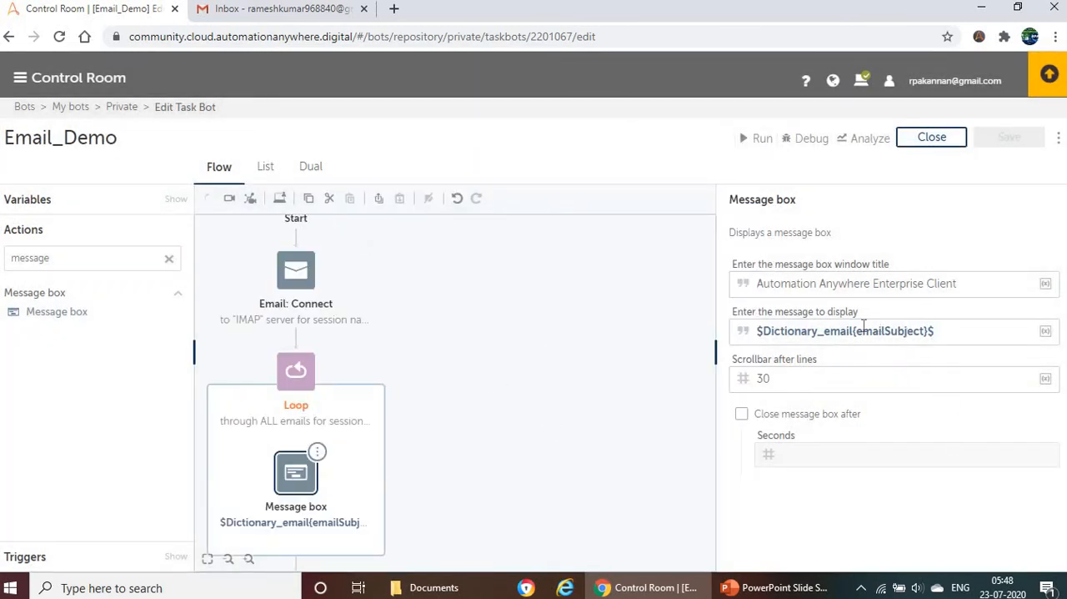
click(750, 584)
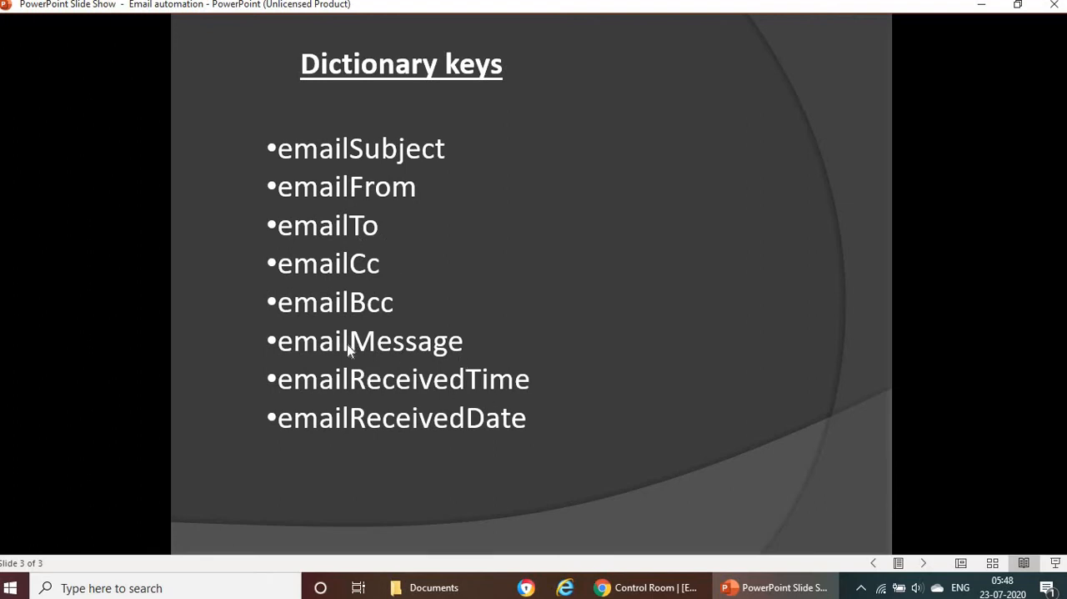
key(alt+Tab)
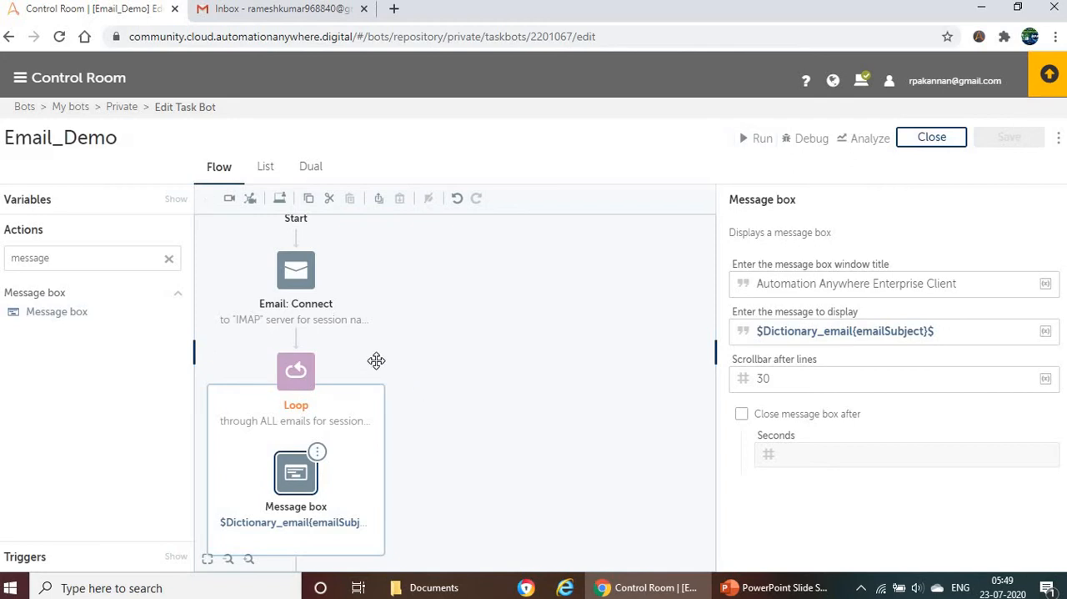
Step: Disable the Email: Connect action and the Loop together with its message box in the flow
scroll(380, 333, up, 3)
mouse_move(318, 413)
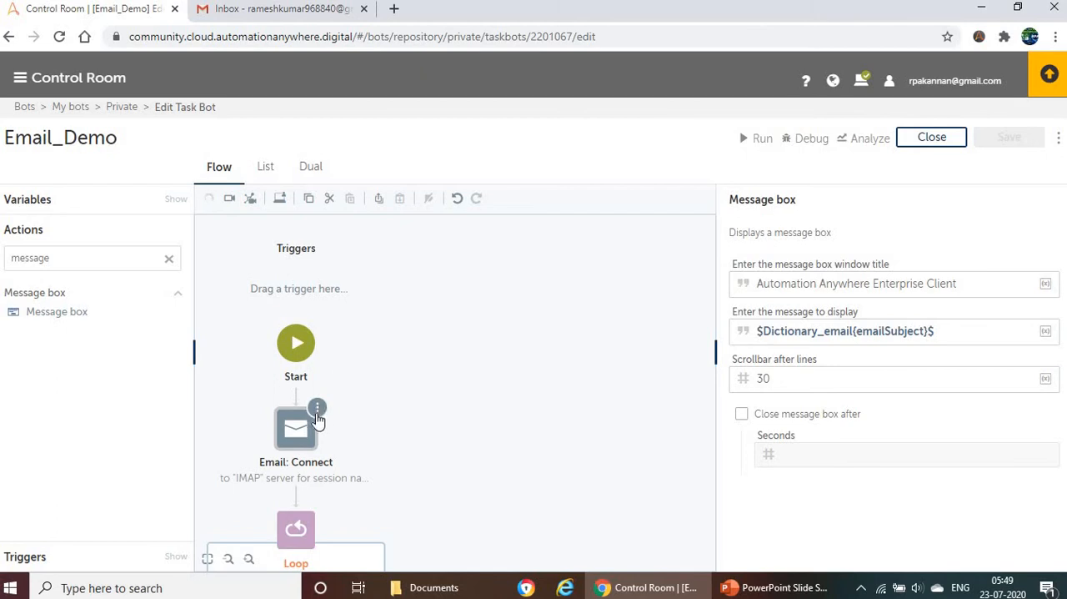
right_click(321, 427)
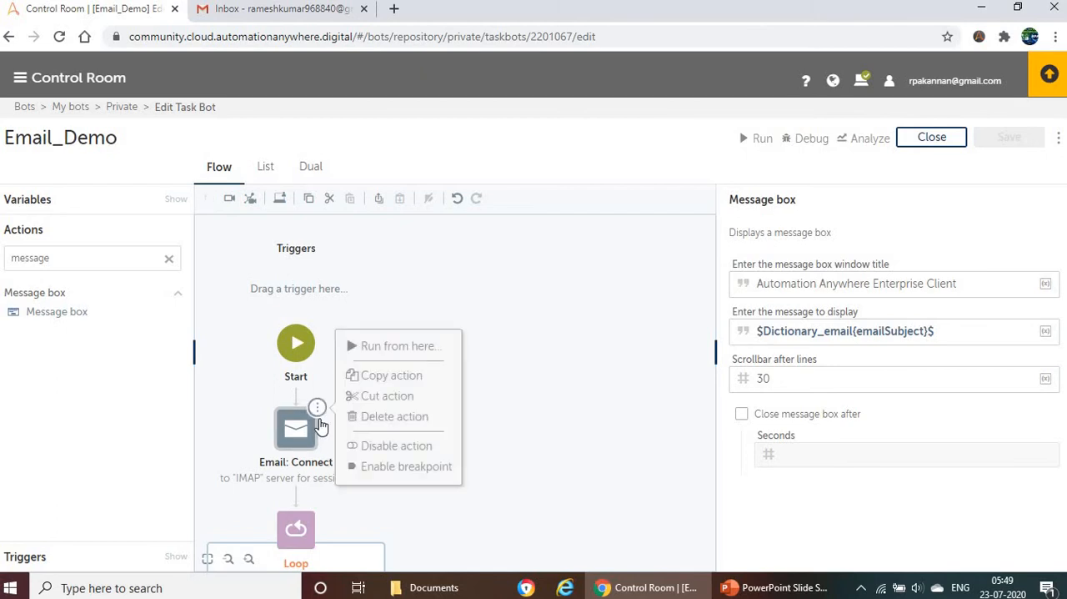
click(375, 441)
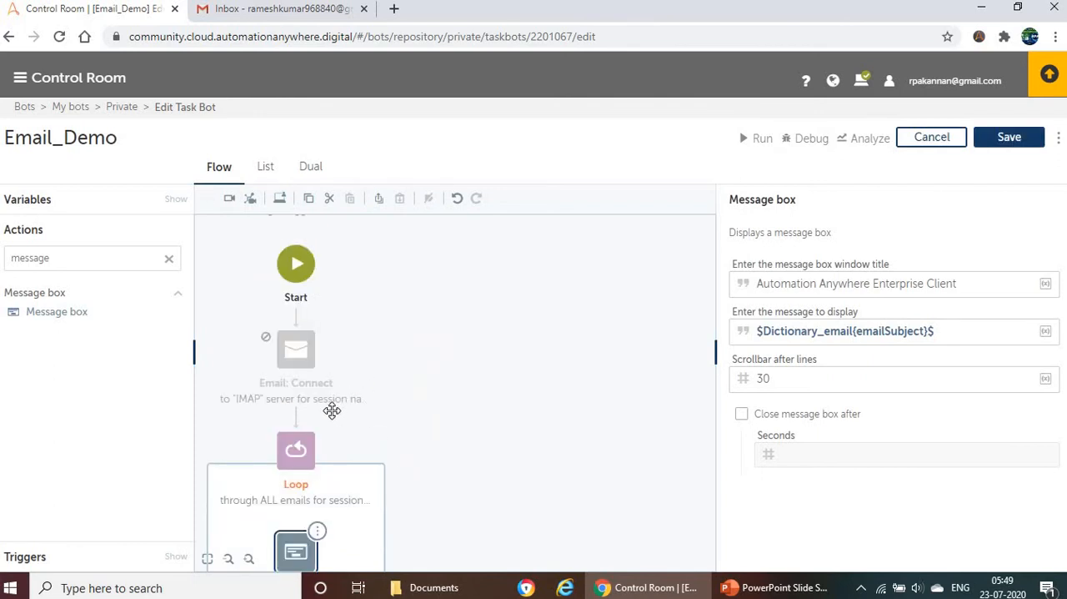
scroll(331, 410, down, 2)
click(317, 351)
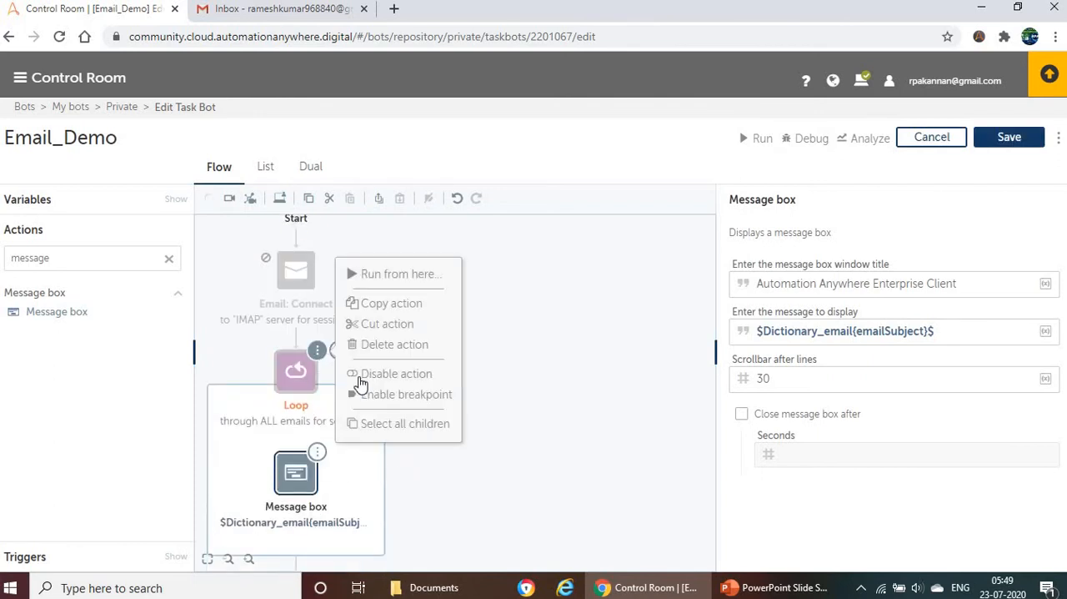
click(382, 373)
click(317, 453)
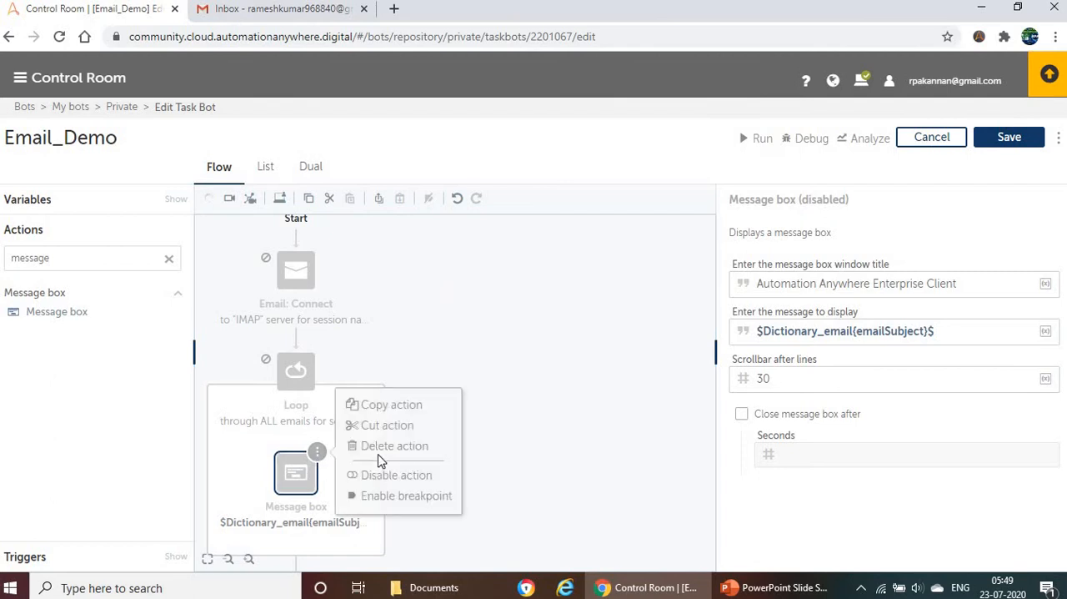
scroll(326, 447, down, 2)
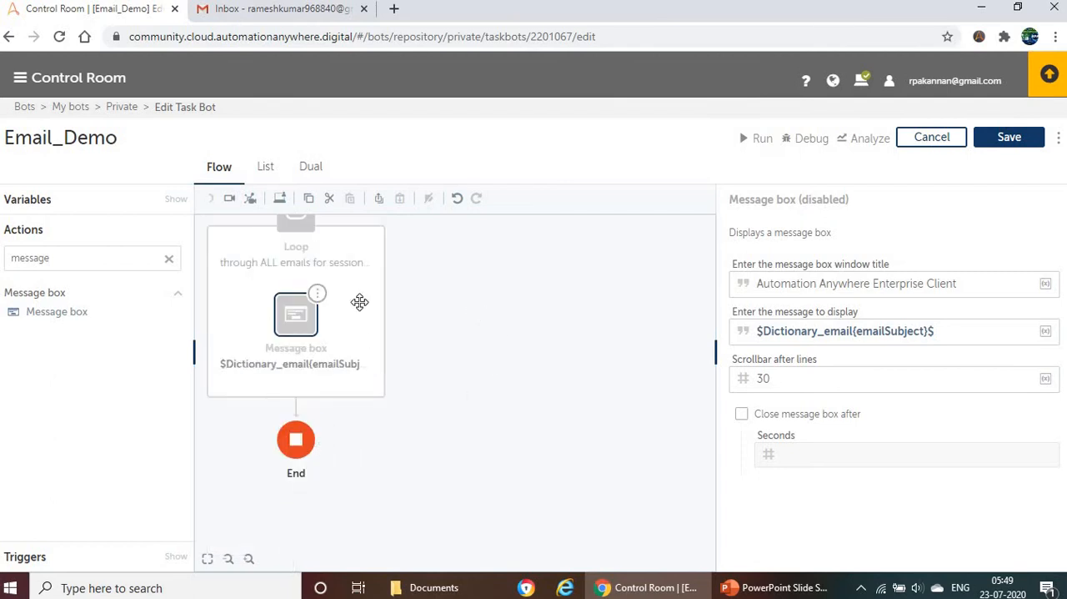
scroll(359, 302, up, 3)
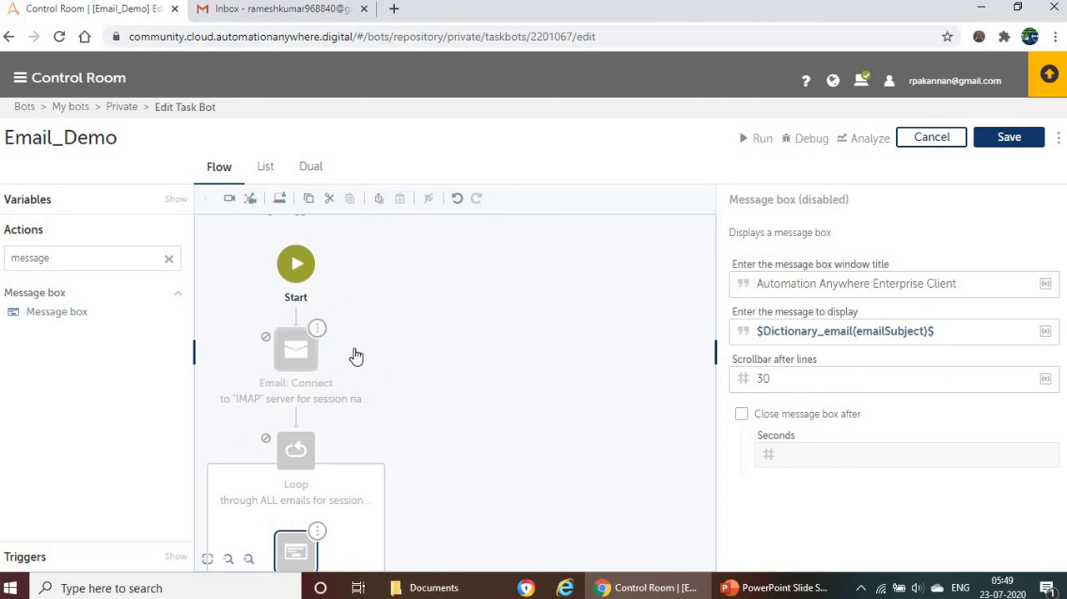
Step: Find the email actions, add Email: Disconnect for the session EmailSession just before End, and save the bot
click(306, 371)
scroll(306, 371, down, 1)
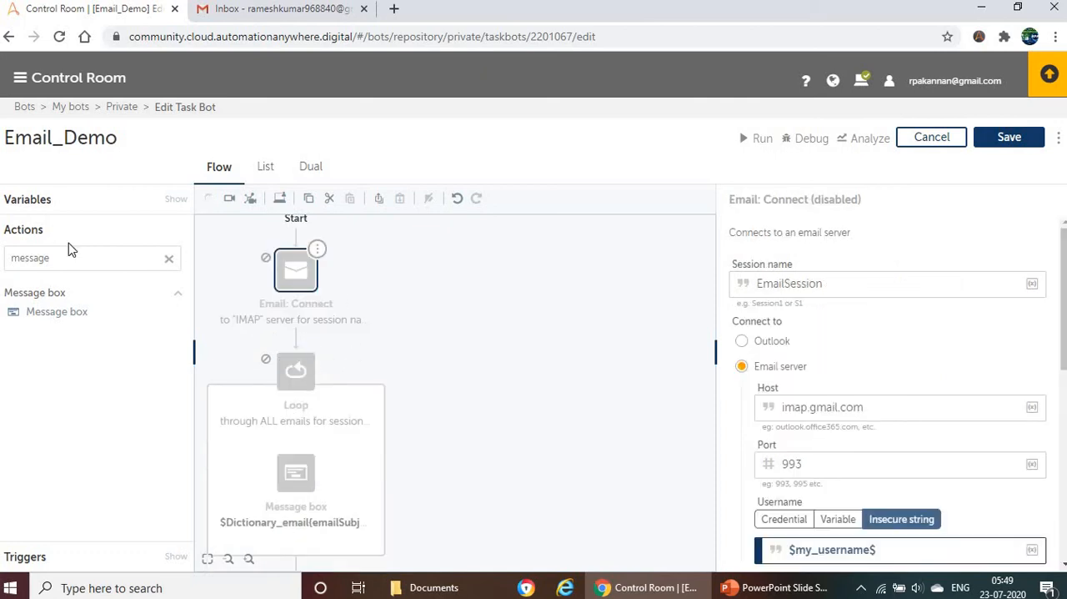
double_click(33, 254)
text(email)
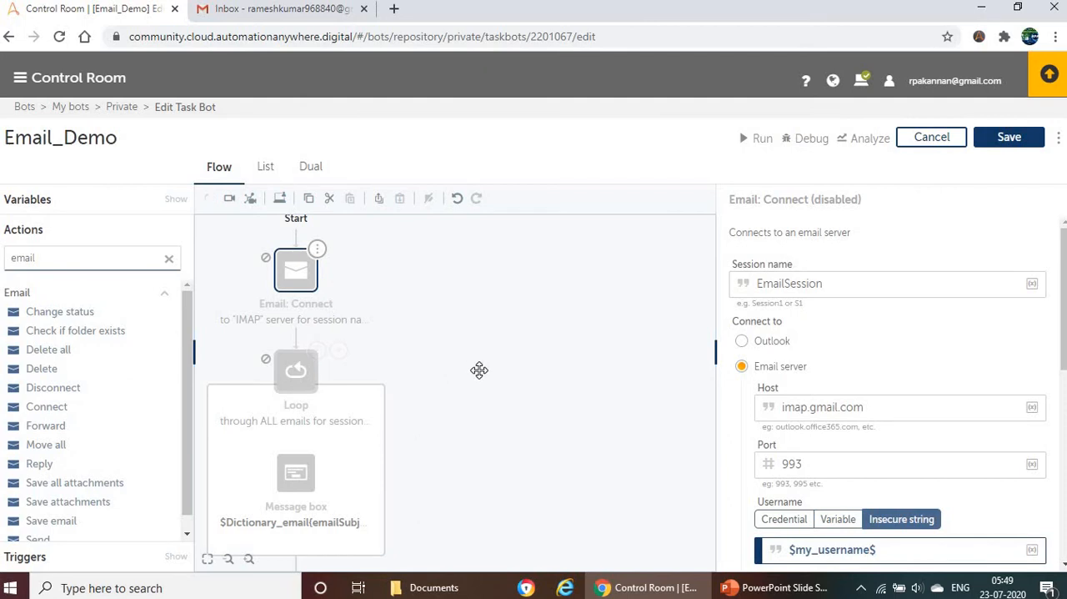
scroll(440, 350, down, 1)
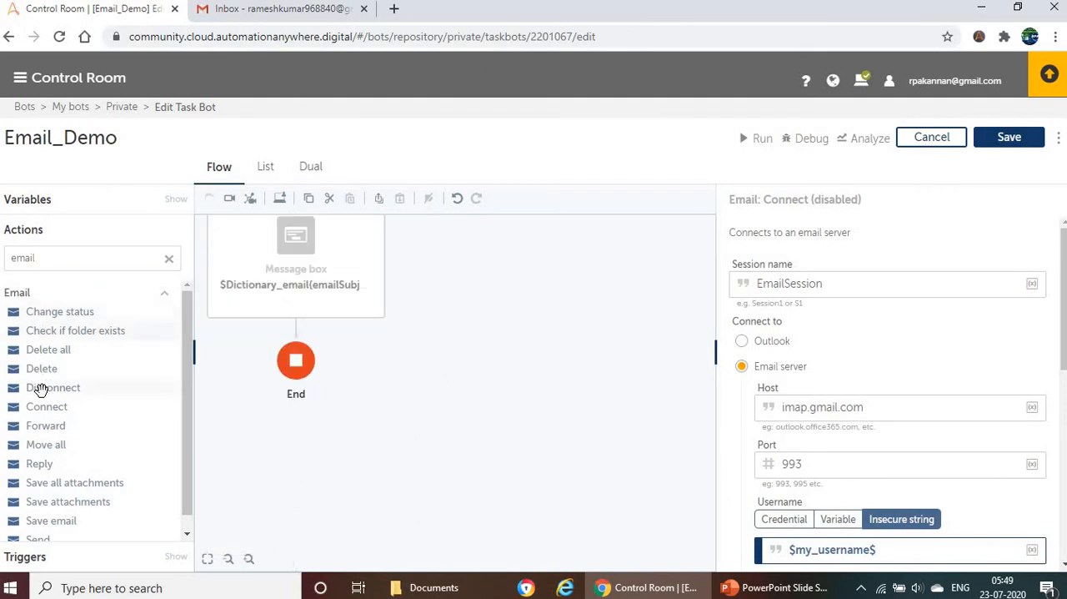
drag(45, 389, 297, 335)
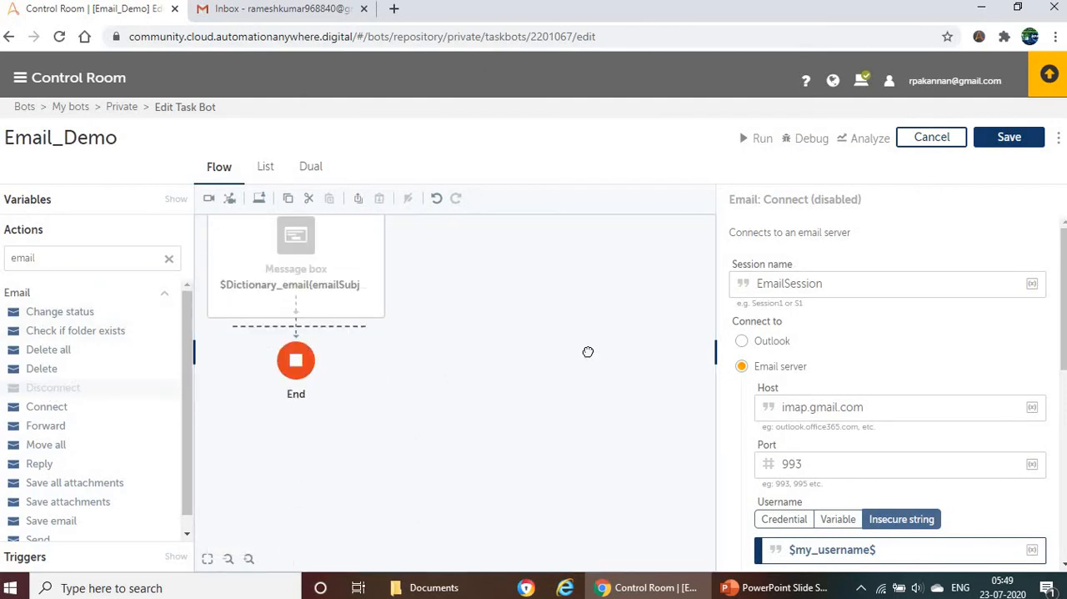
click(1004, 135)
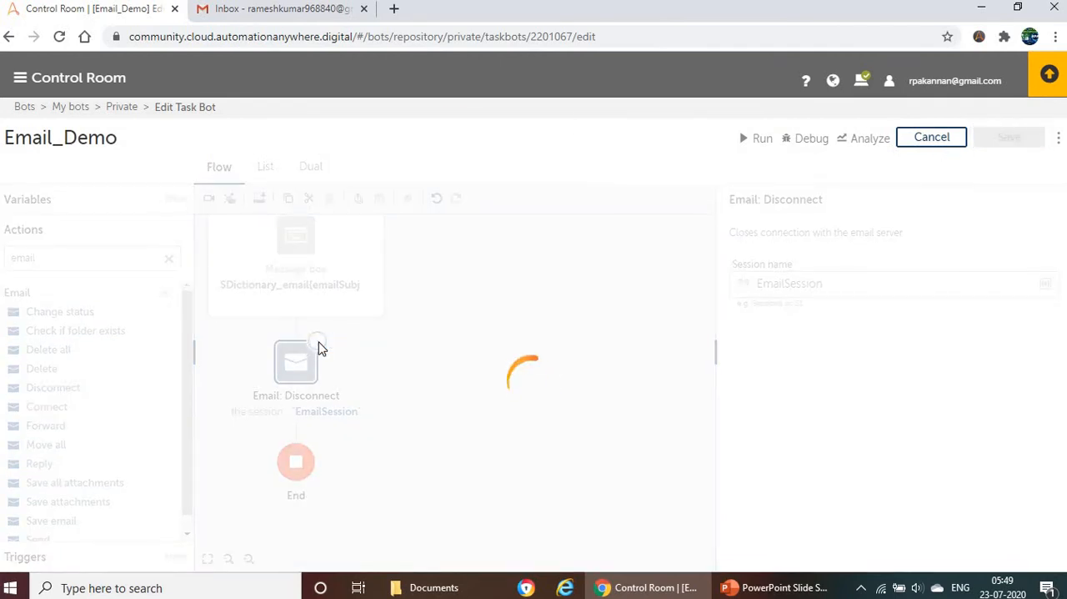
Step: Disable the Email: Disconnect action at the end of the flow
click(317, 341)
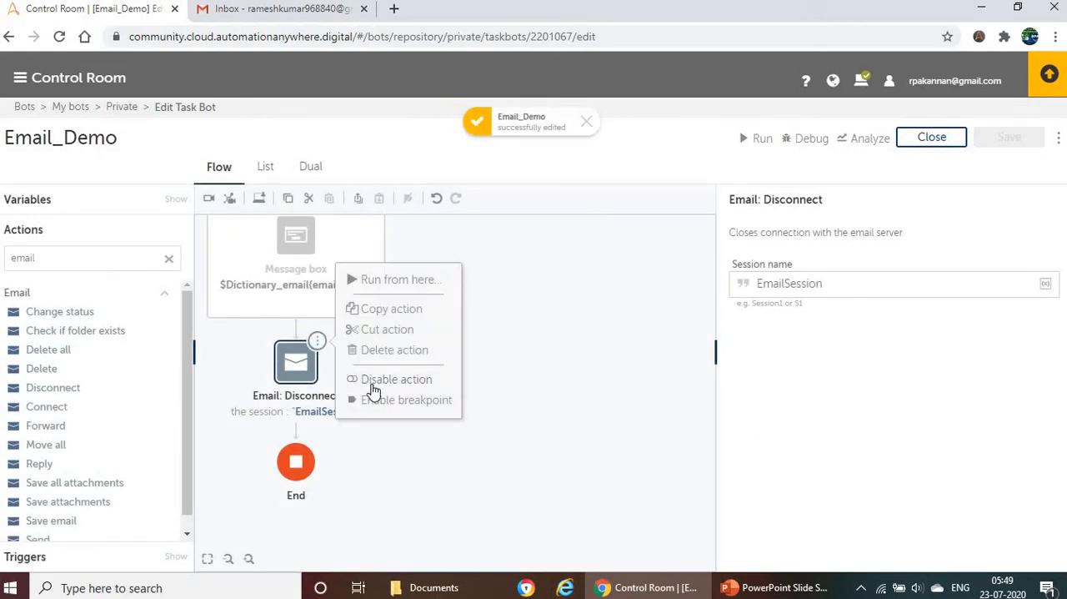
click(374, 383)
scroll(441, 266, up, 5)
scroll(417, 288, up, 4)
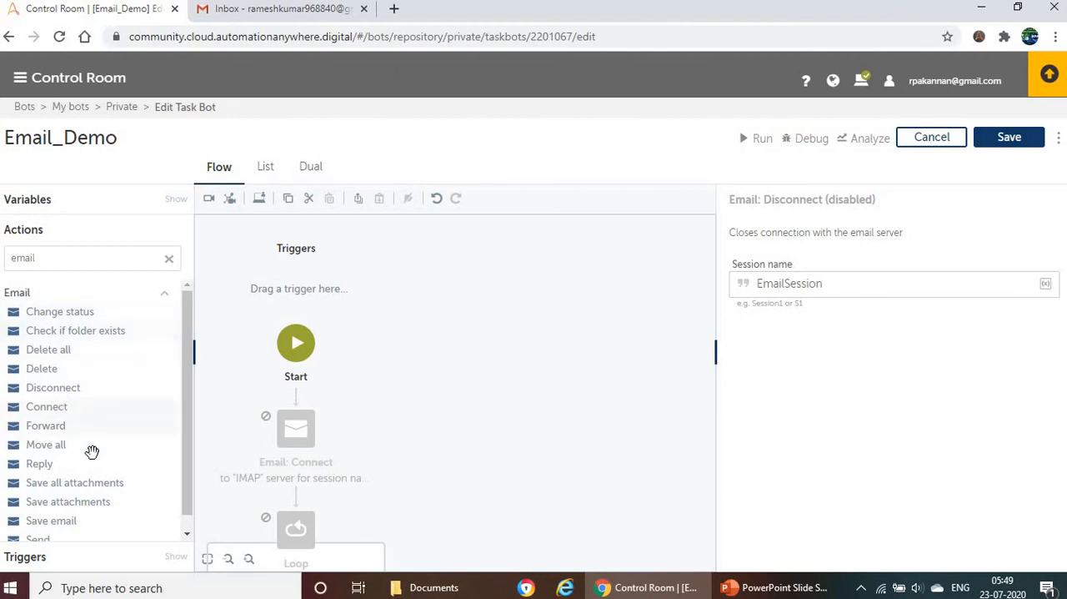
Step: Add an Email: Send action directly after Start, ahead of the disabled Email: Connect
scroll(107, 469, down, 1)
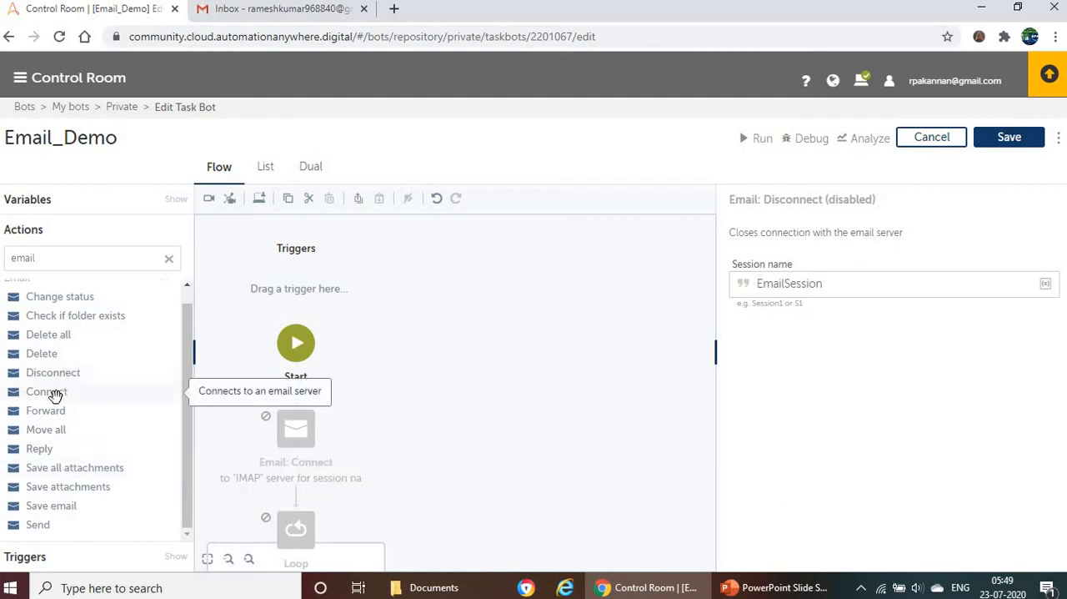
drag(29, 528, 339, 405)
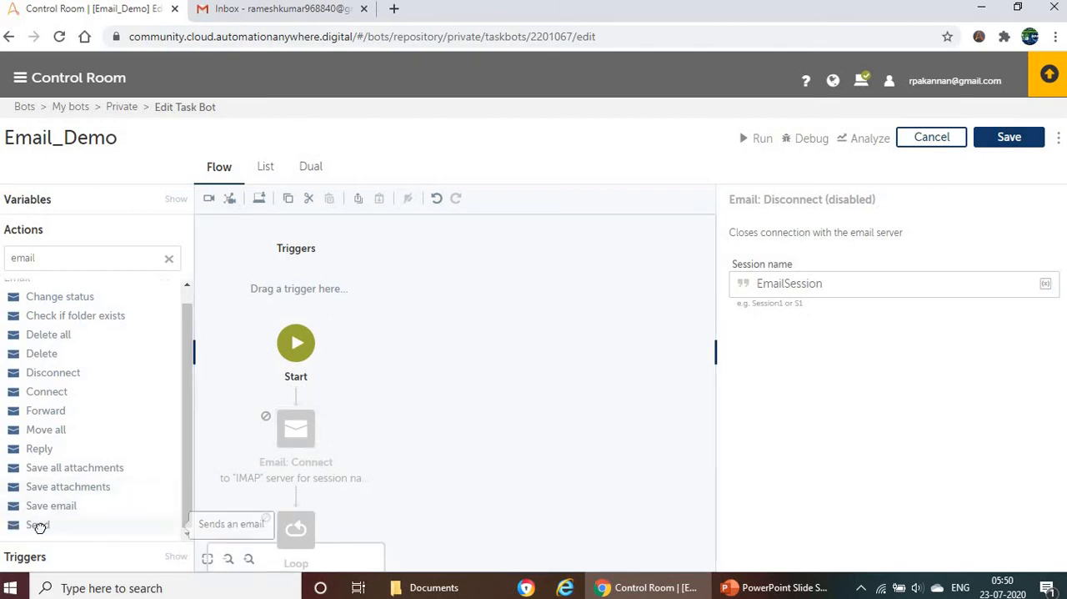
drag(37, 526, 317, 394)
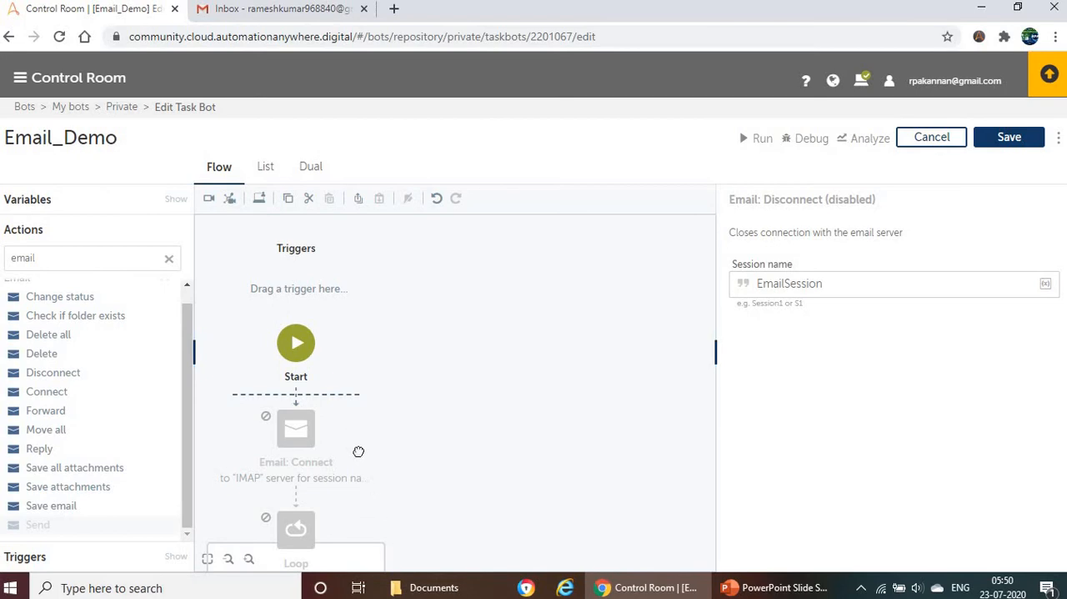
Step: Enter the recipient's e-mail as the To address of the Email: Send action and copy it
click(794, 285)
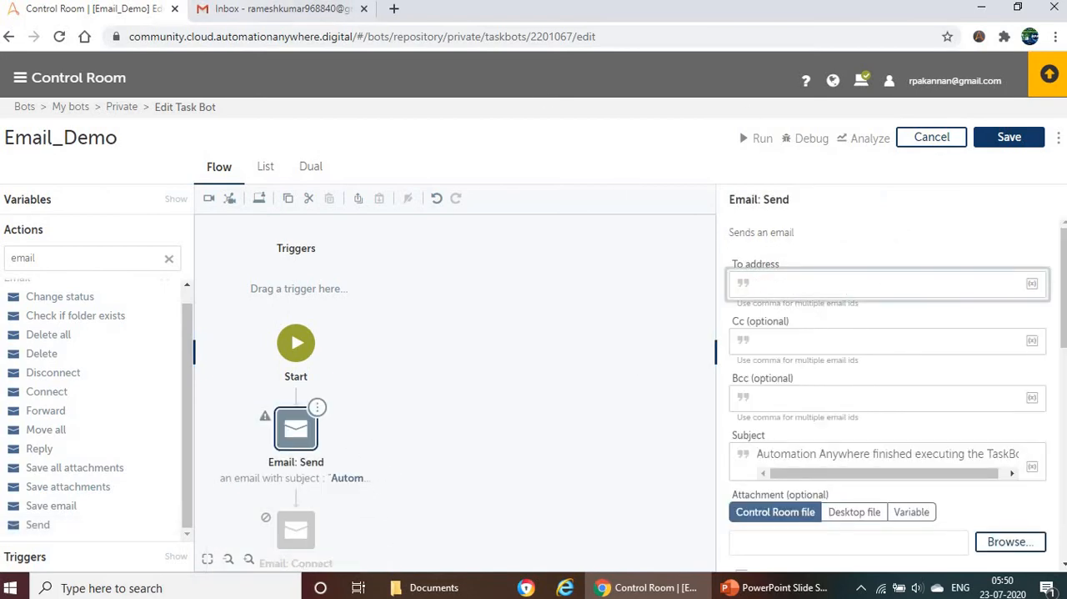
click(416, 57)
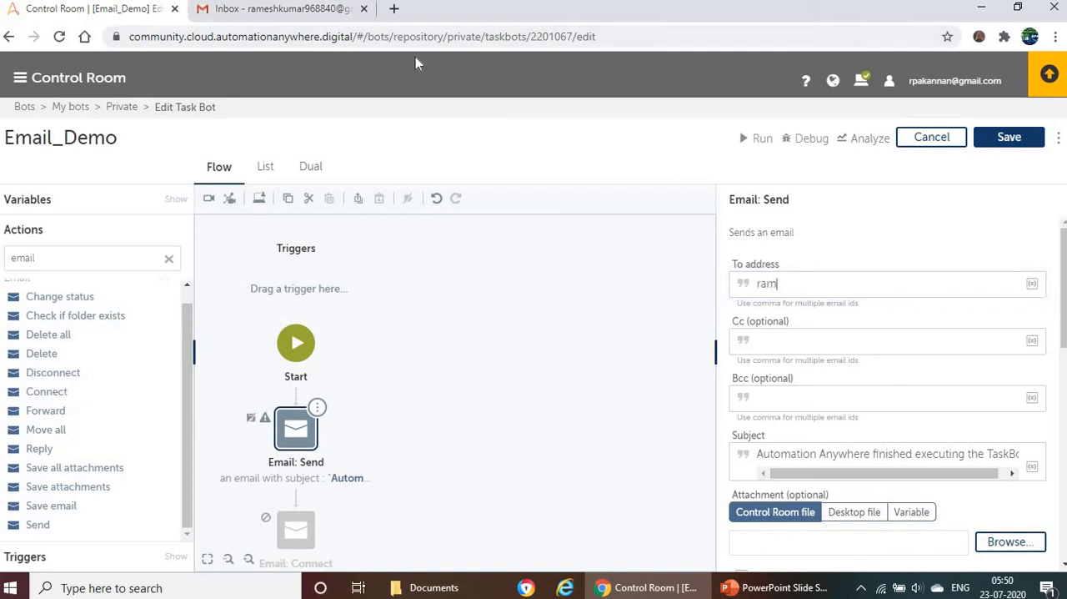
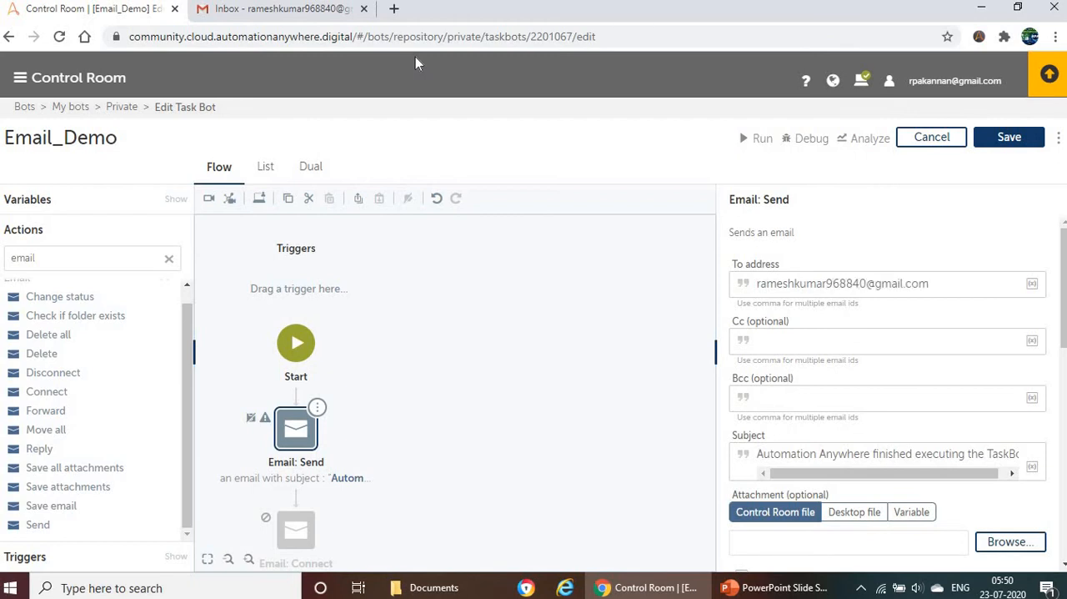
key(ctrl+a)
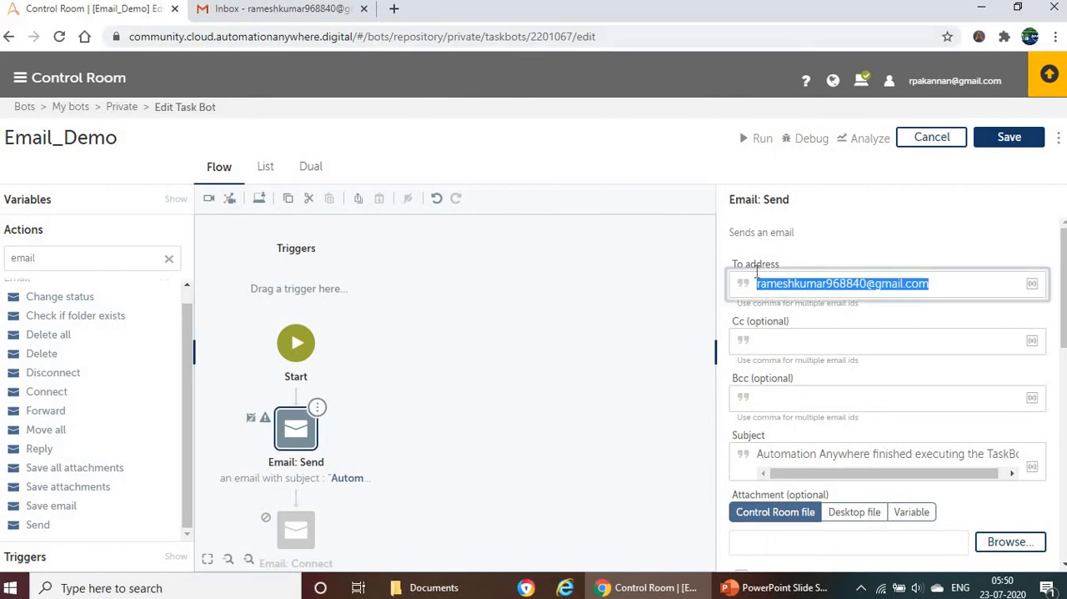
drag(741, 266, 786, 275)
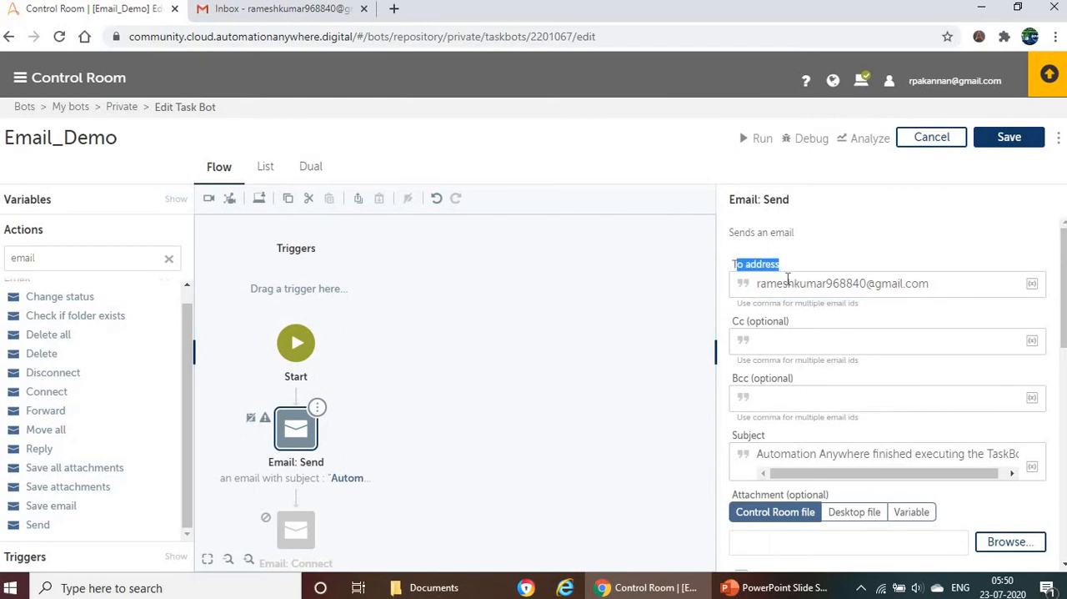
Step: Replace the default subject of the Email: Send action with "Send demo"
scroll(787, 279, down, 1)
click(818, 375)
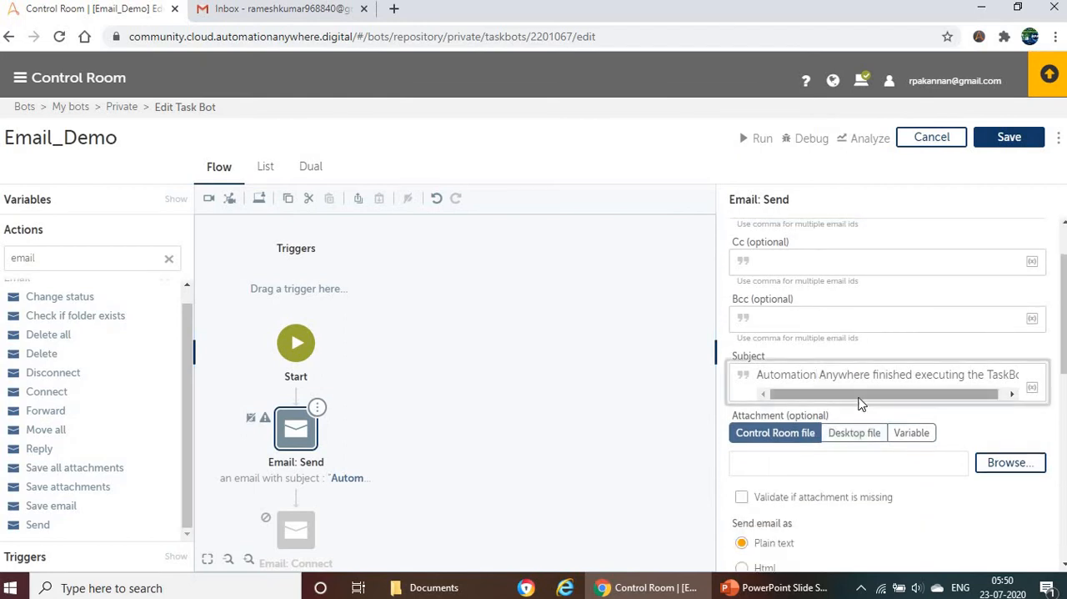
key(ctrl+a)
text(S)
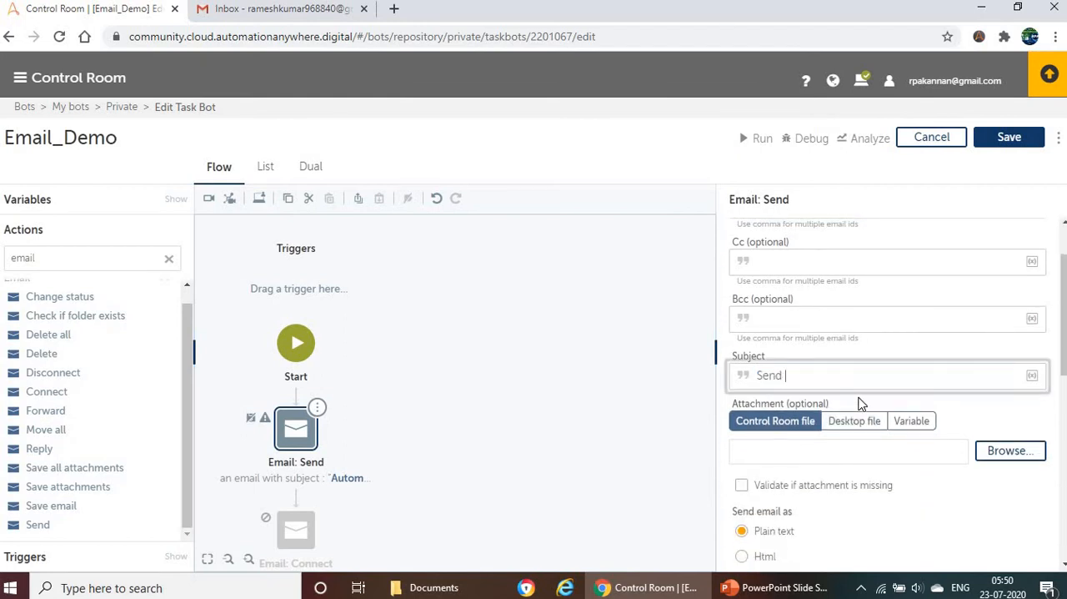
click(806, 404)
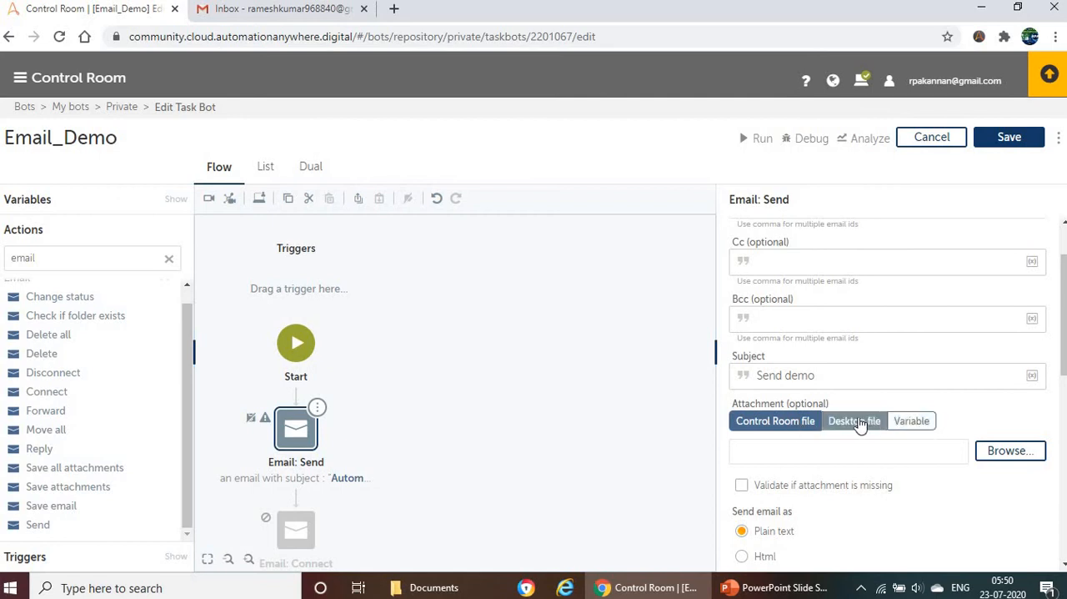
Step: Leave the attachment empty and set the plain-text message to "Send email demo"
scroll(834, 392, down, 1)
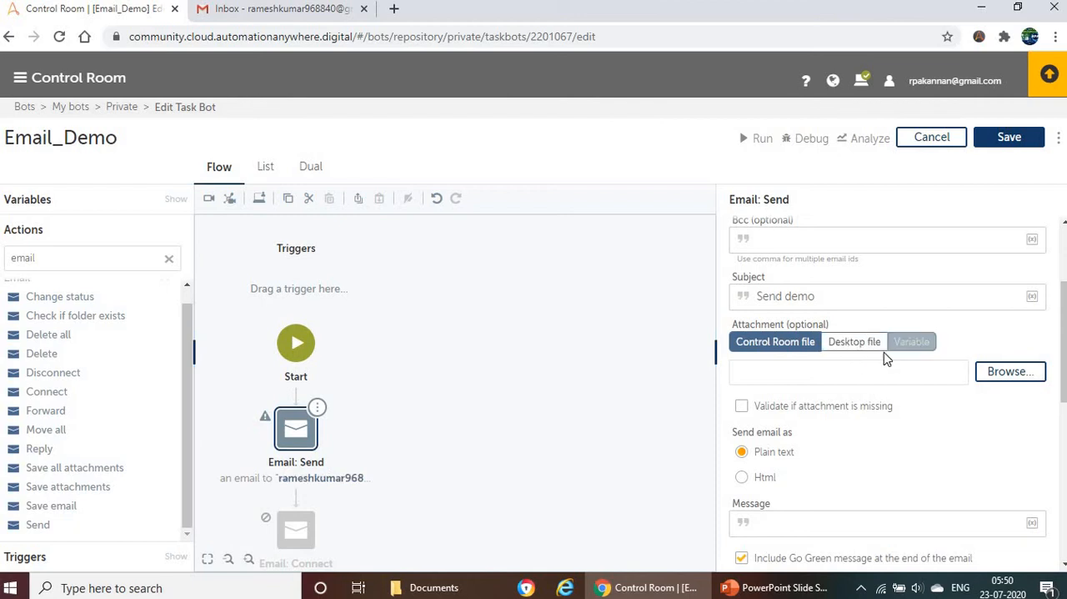
scroll(886, 360, down, 1)
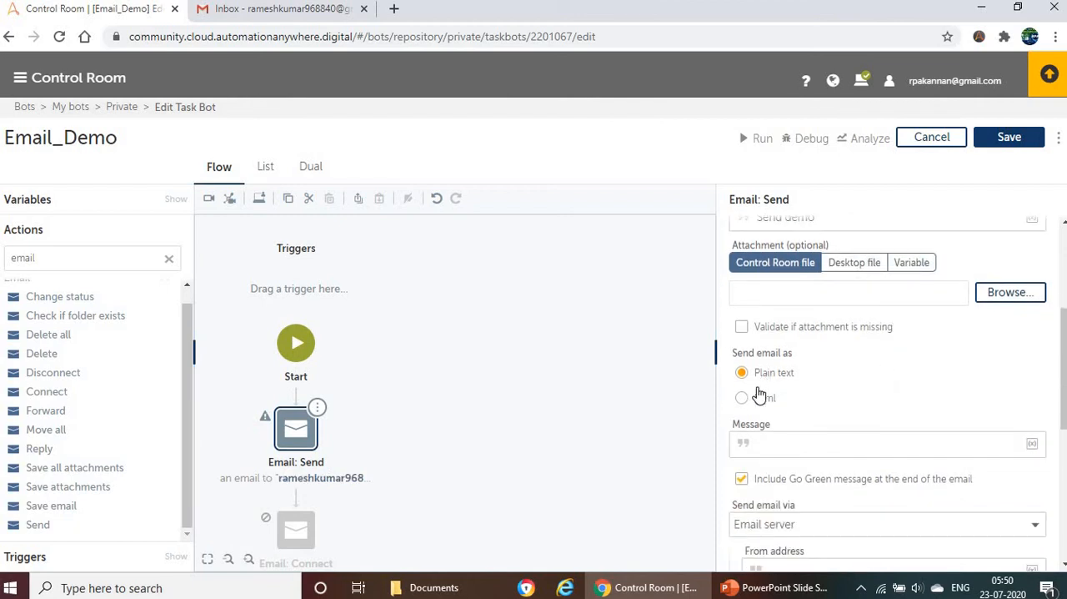
click(786, 447)
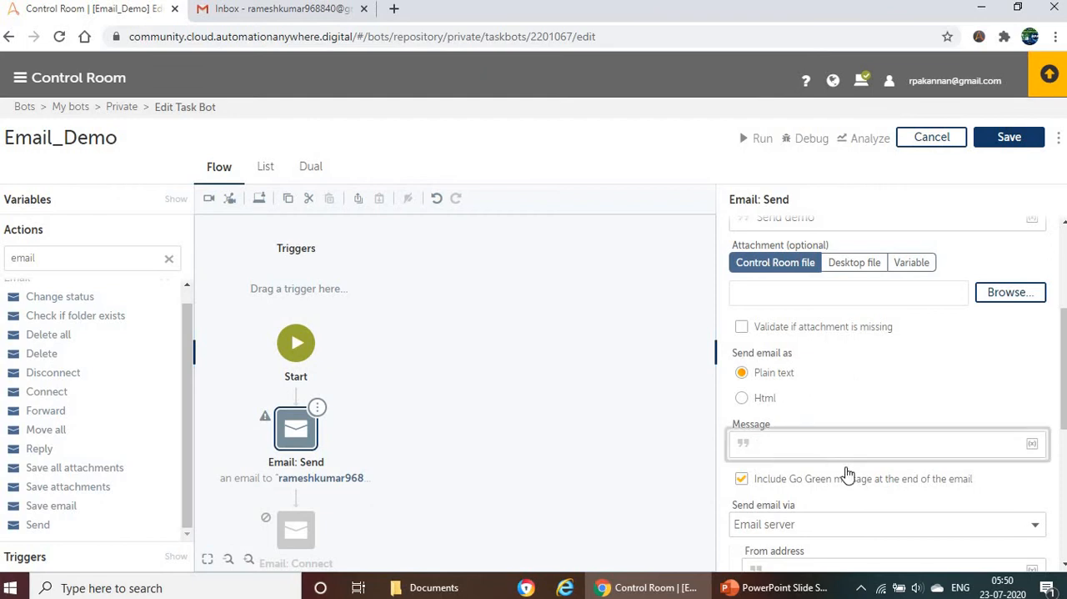
text(Send email demo)
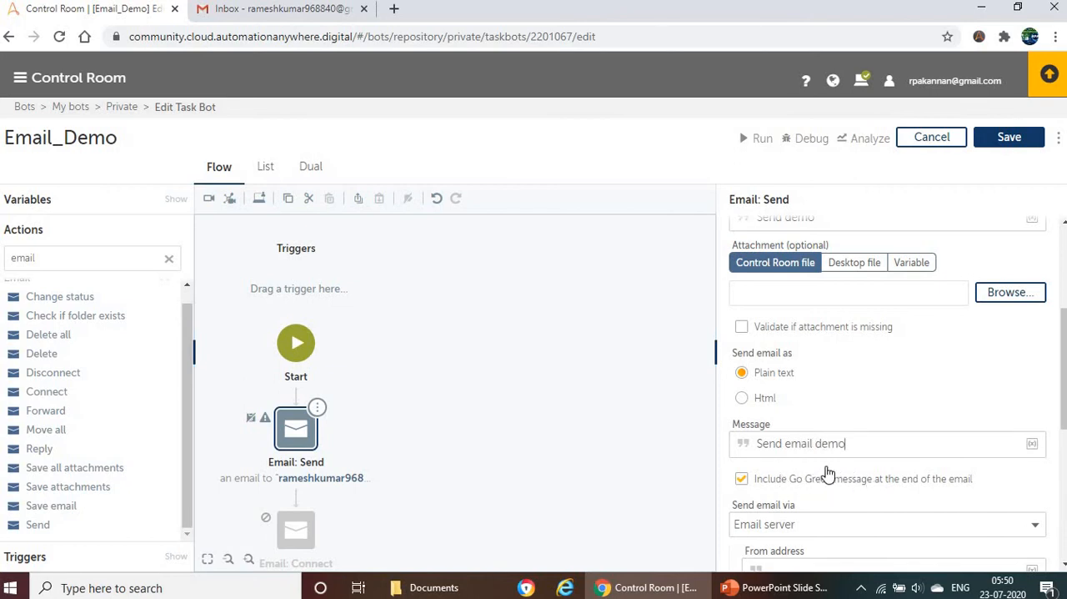
Step: Choose Email server as the sending method and paste the copied e-mail into the From address
scroll(822, 476, down, 1)
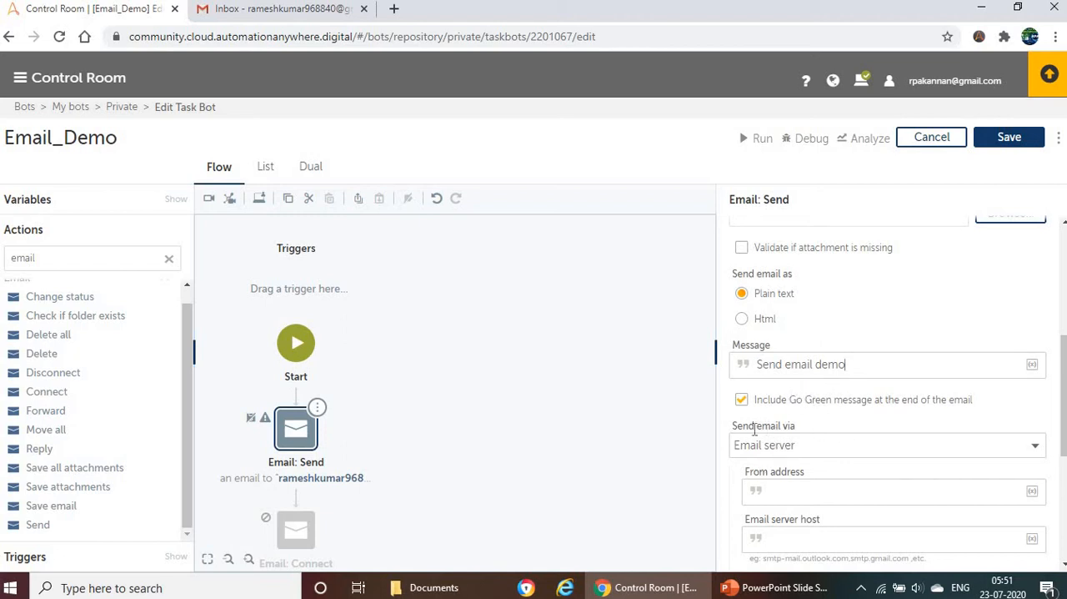
drag(739, 425, 824, 441)
click(824, 446)
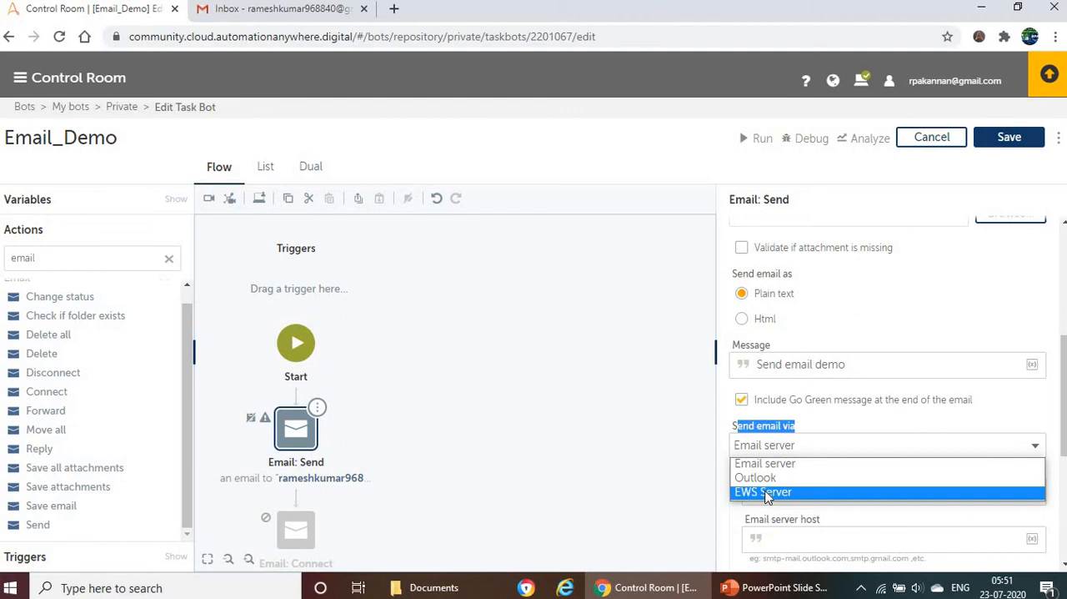
click(753, 466)
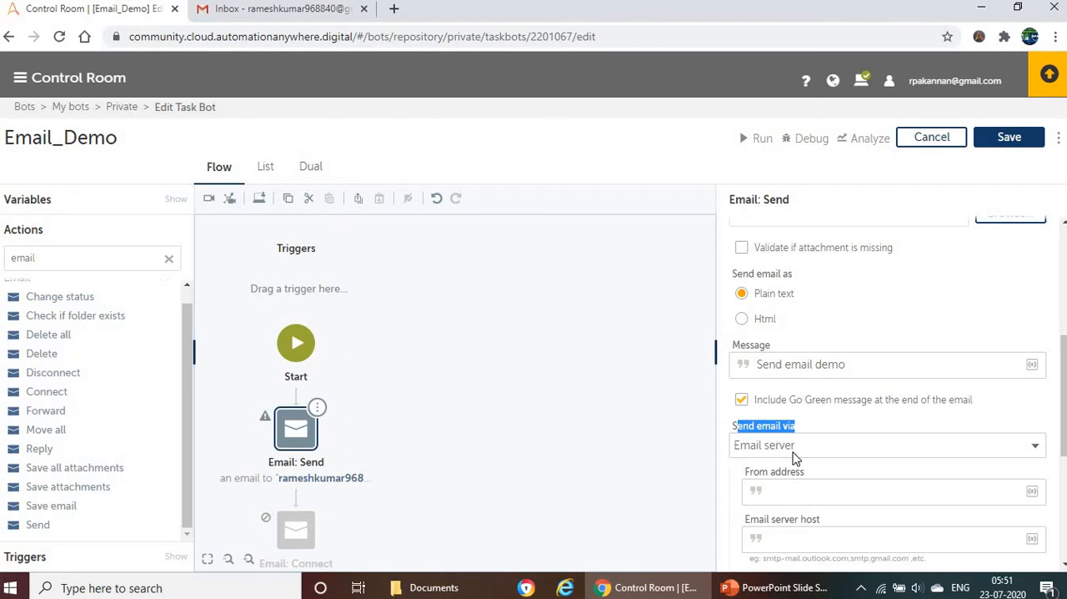
scroll(813, 447, down, 1)
click(799, 418)
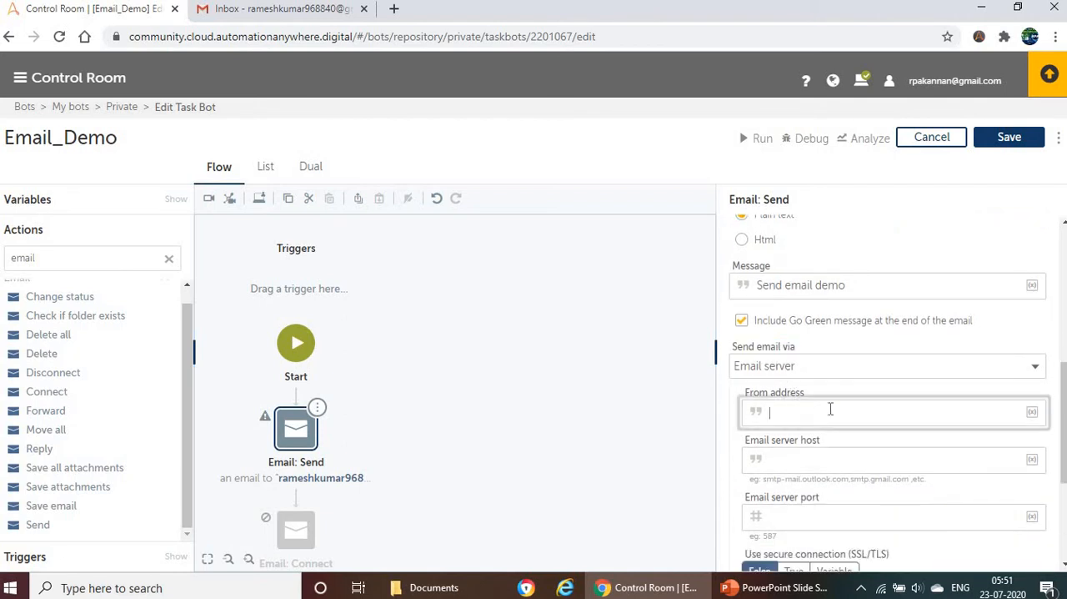
scroll(852, 339, down, 1)
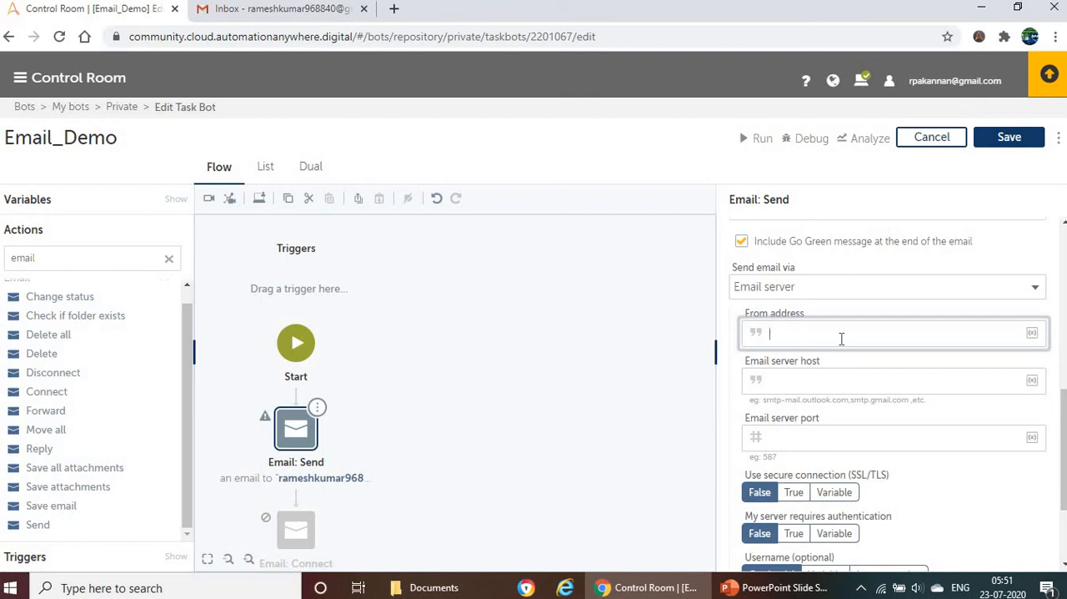
key(ctrl+v)
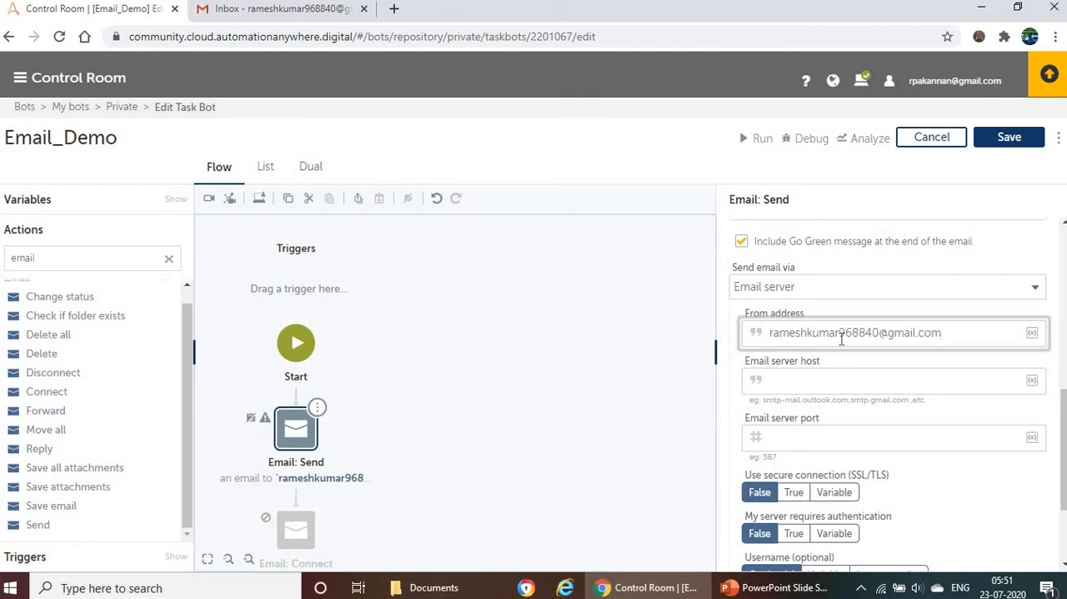
Step: Look up Gmail's sending host on the PowerPoint slide and set the email server host to smtp.gmail.com
click(793, 378)
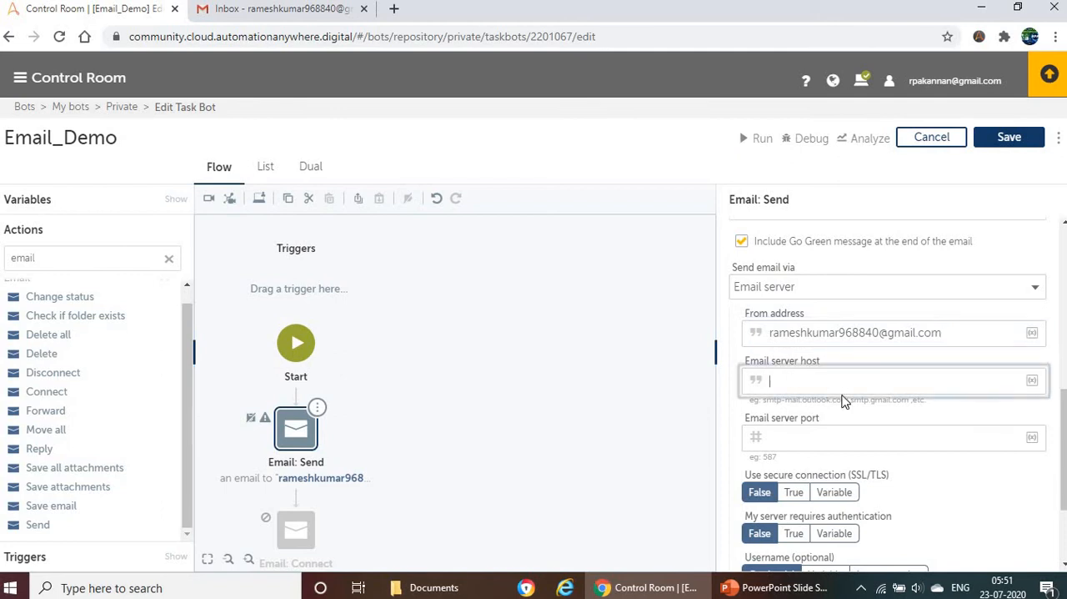
click(766, 589)
click(550, 132)
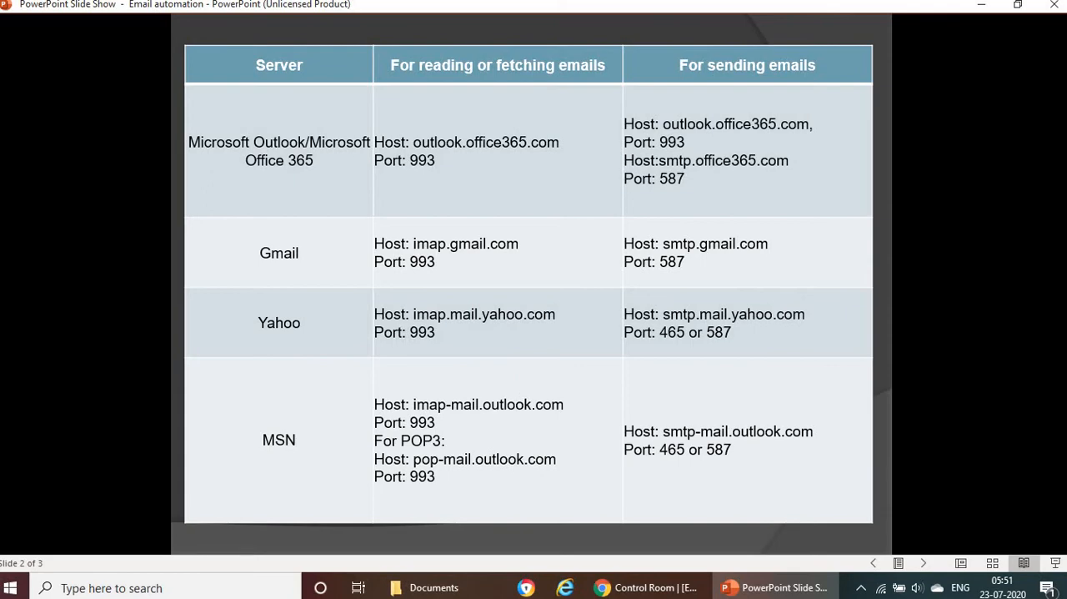
key(alt+Tab)
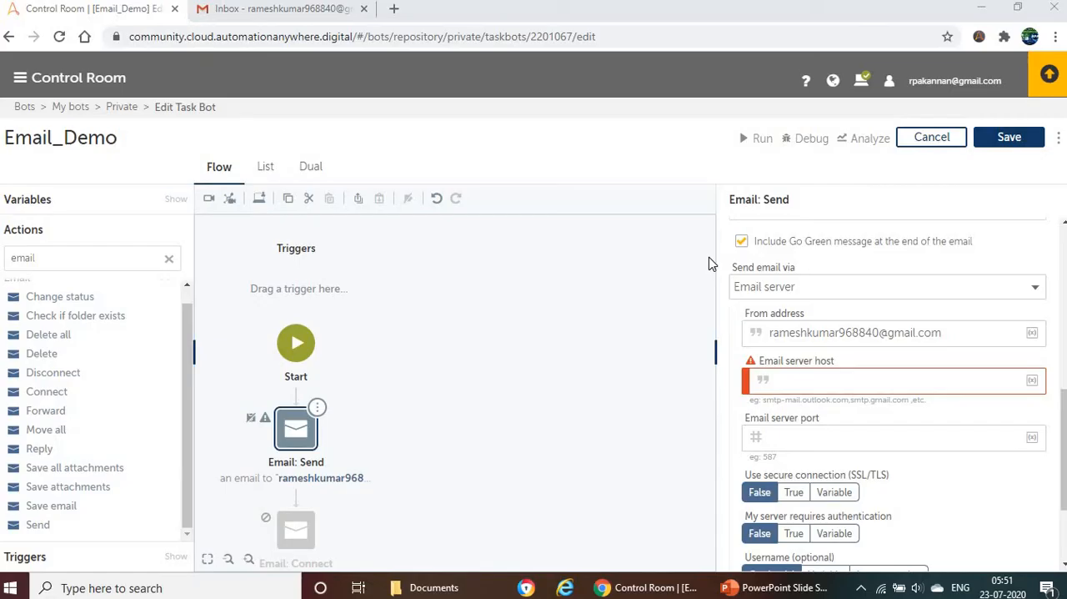
click(850, 384)
text(s)
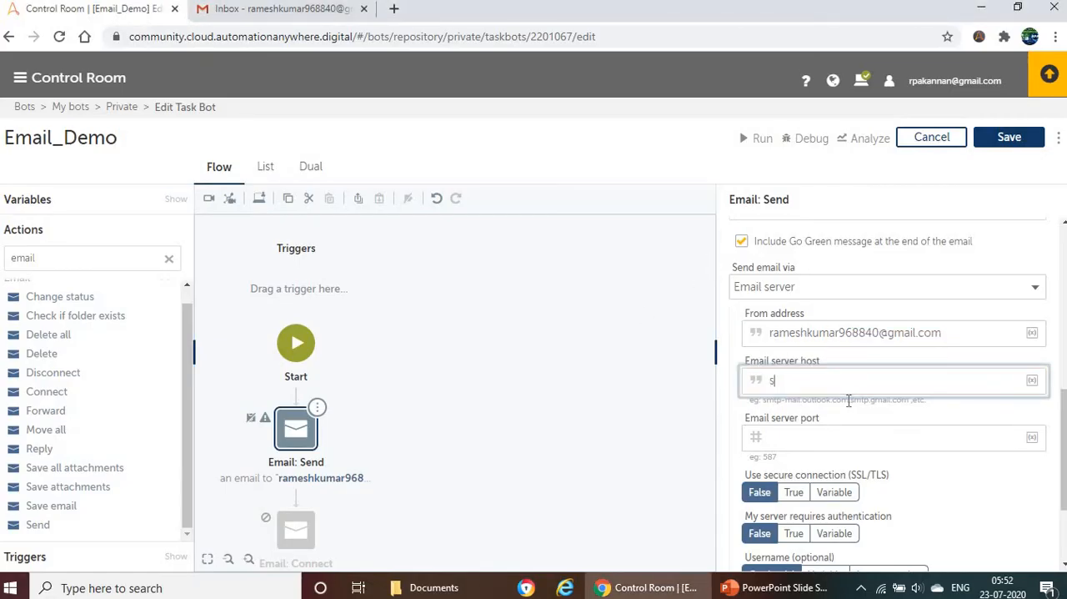
text(mtp.)
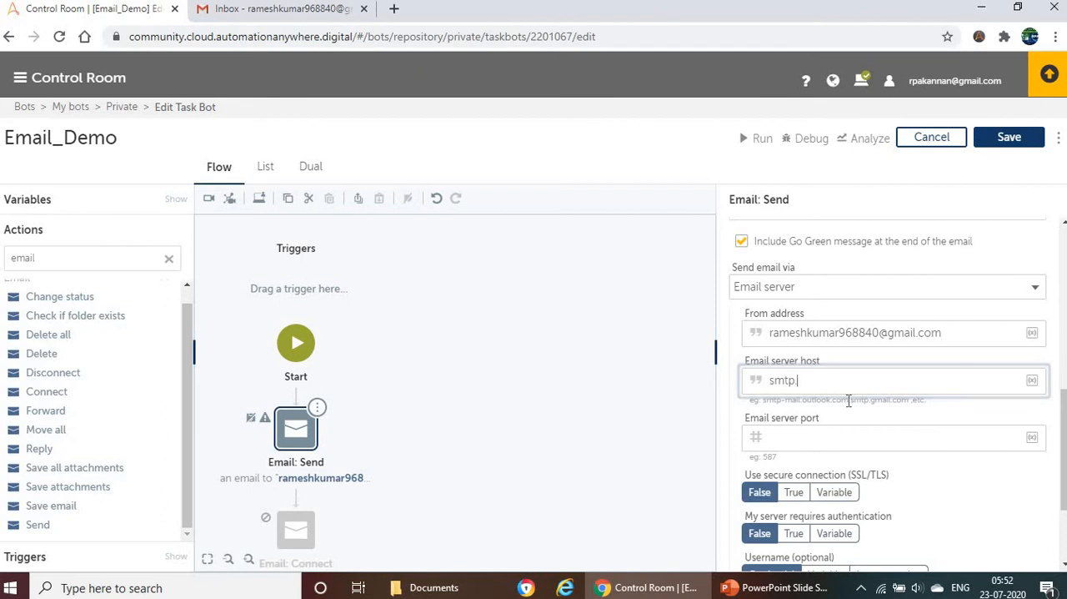
text(gmail.com)
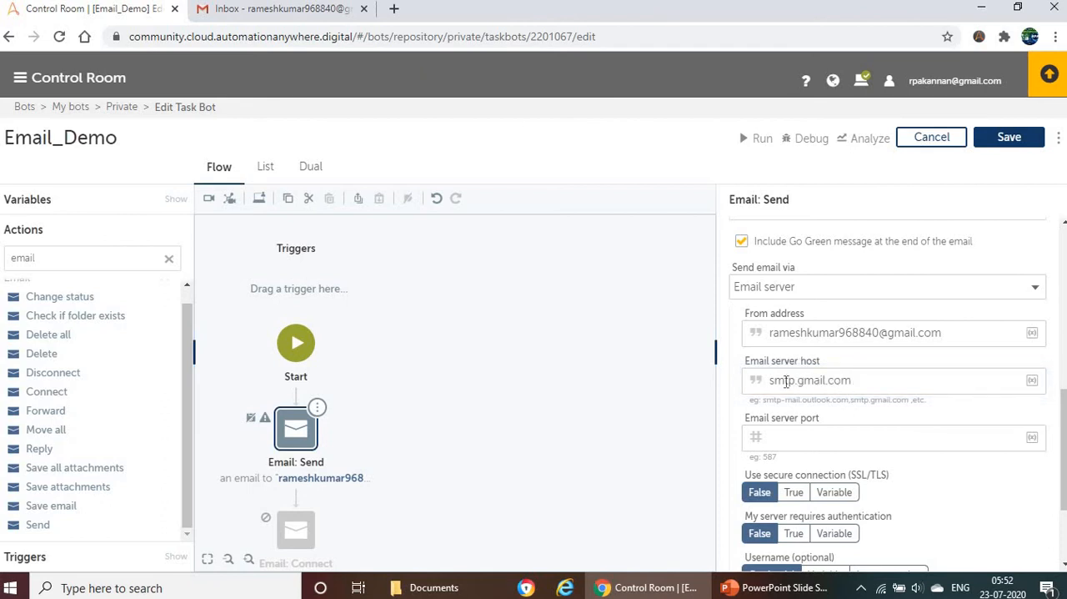
Step: Check Gmail's sending port on the PowerPoint slide and set the email server port to 587
click(796, 443)
key(alt+Tab)
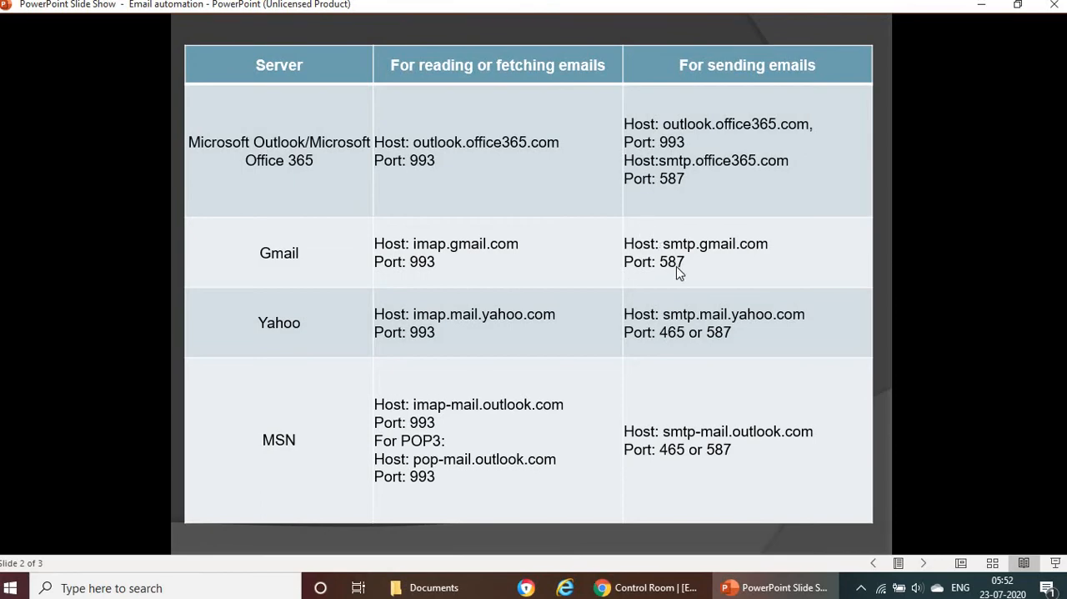
key(alt+Tab)
text(58)
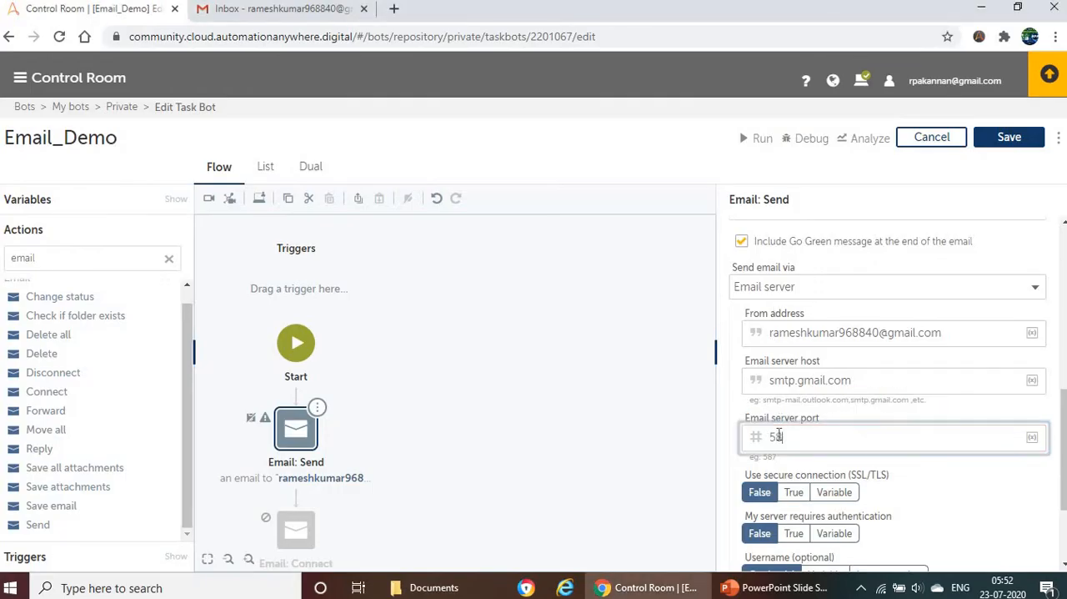
text(7)
Step: Set both the secure connection (SSL/TLS) and the server authentication options to True
scroll(817, 388, down, 3)
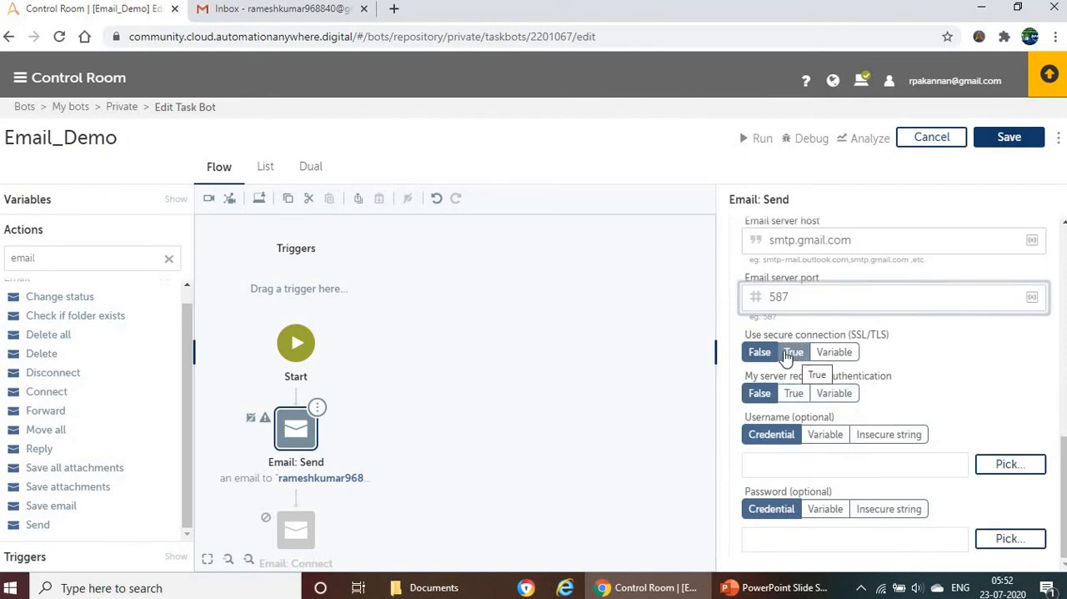
drag(757, 335, 886, 333)
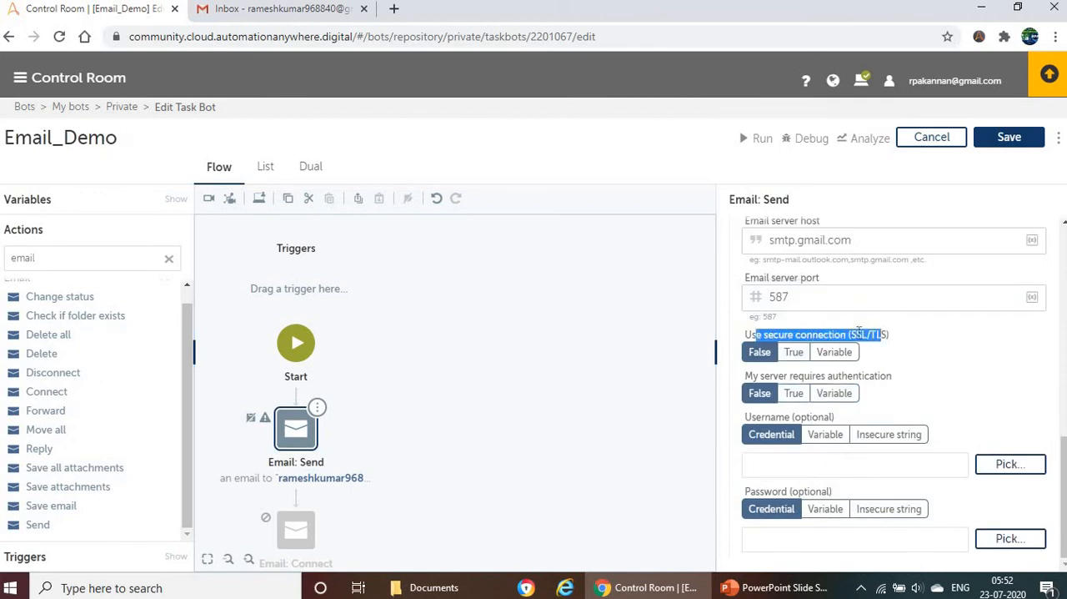
click(794, 352)
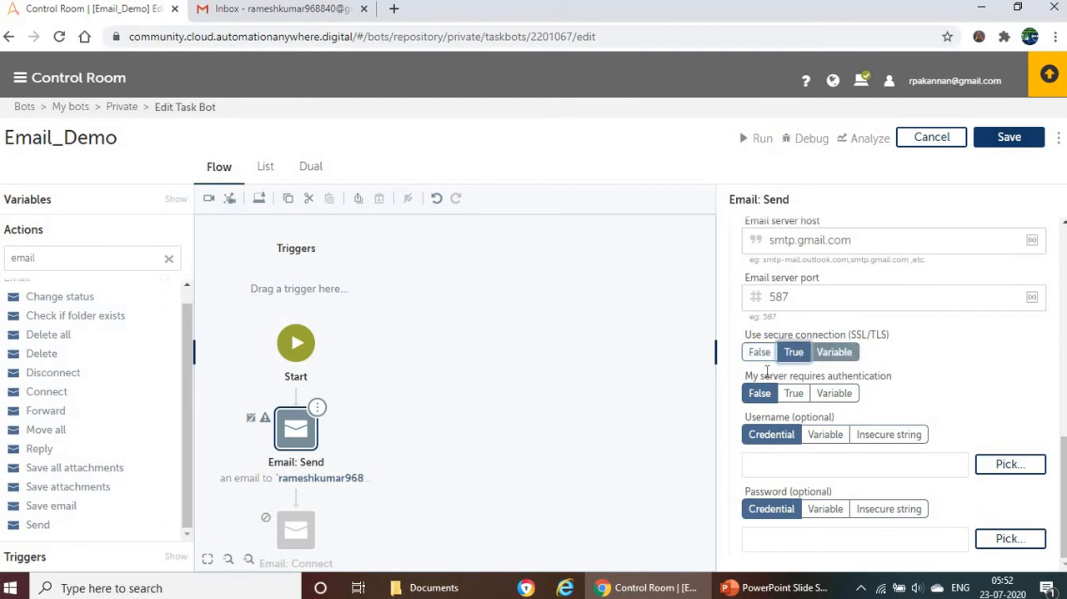
drag(759, 376, 855, 374)
drag(867, 377, 871, 377)
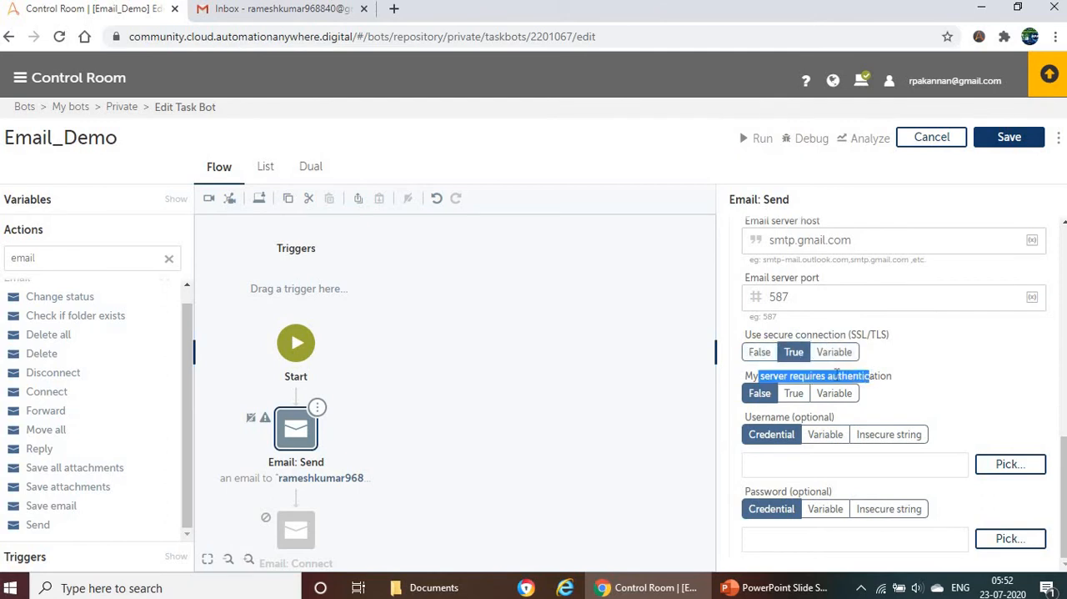
click(793, 392)
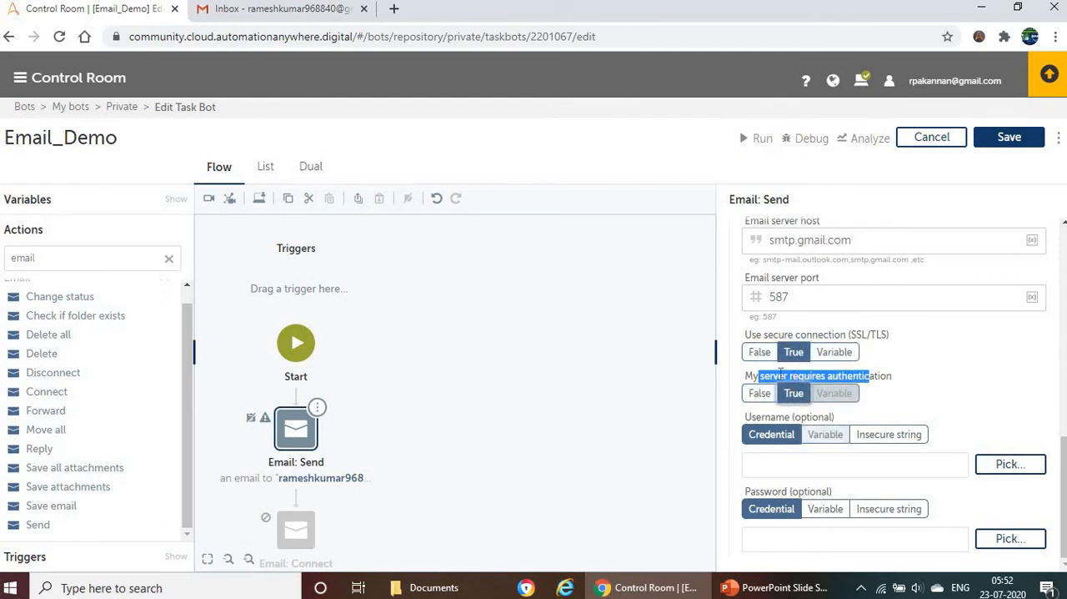
Step: Set the Username to an insecure string and insert the my_username variable as its value
drag(756, 415, 833, 417)
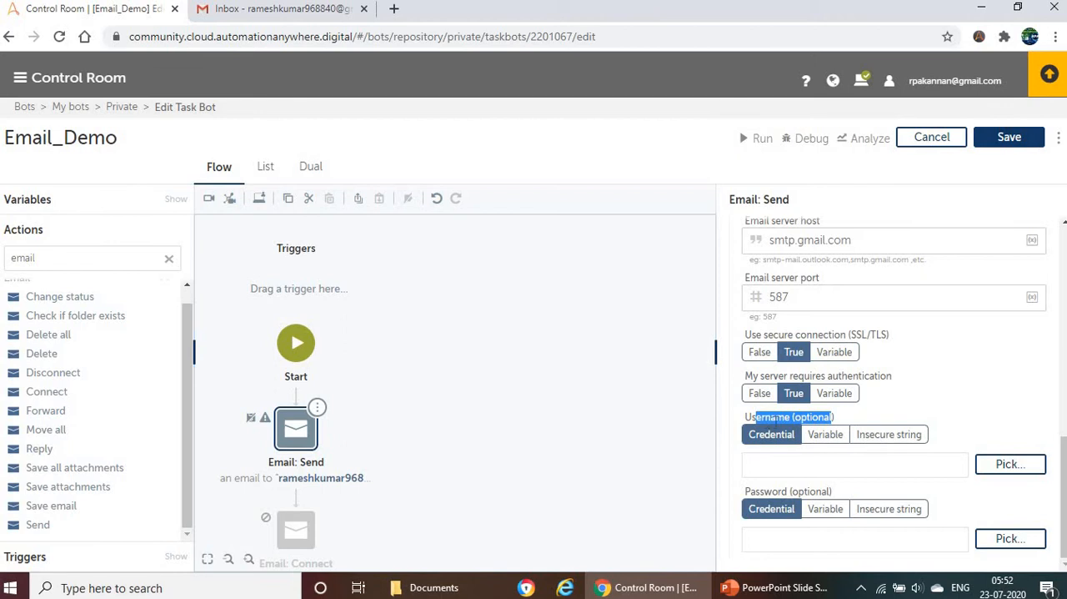
scroll(842, 283, up, 1)
scroll(842, 283, up, 2)
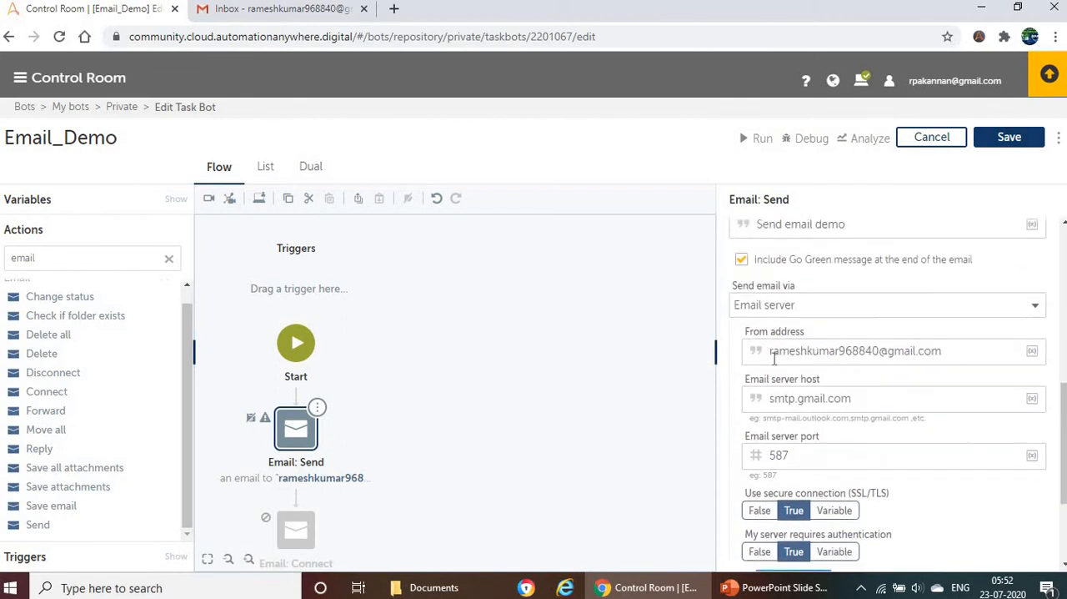
drag(773, 351, 974, 350)
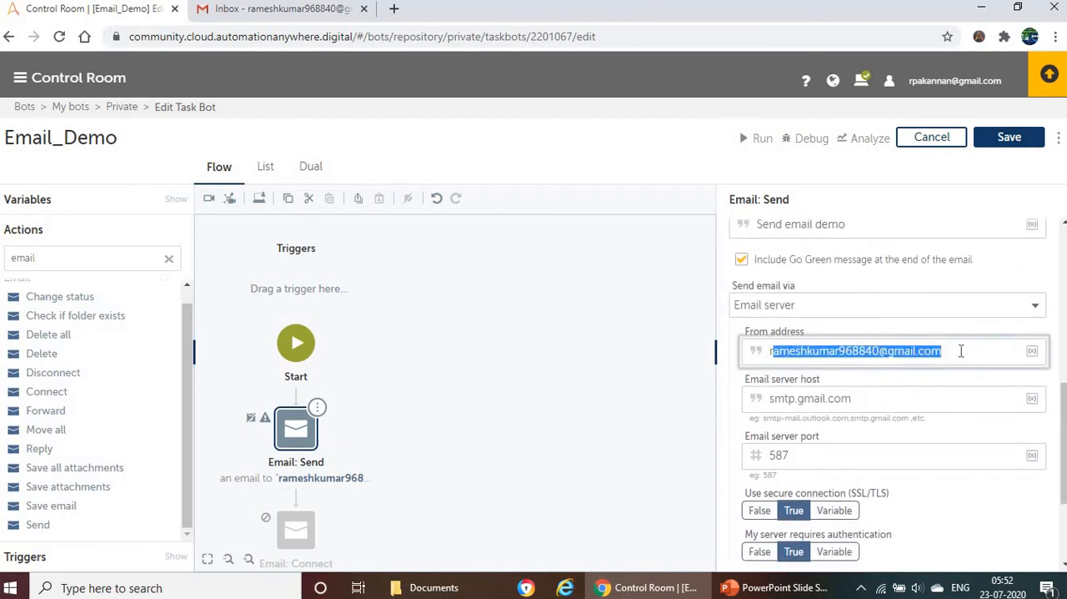
click(948, 358)
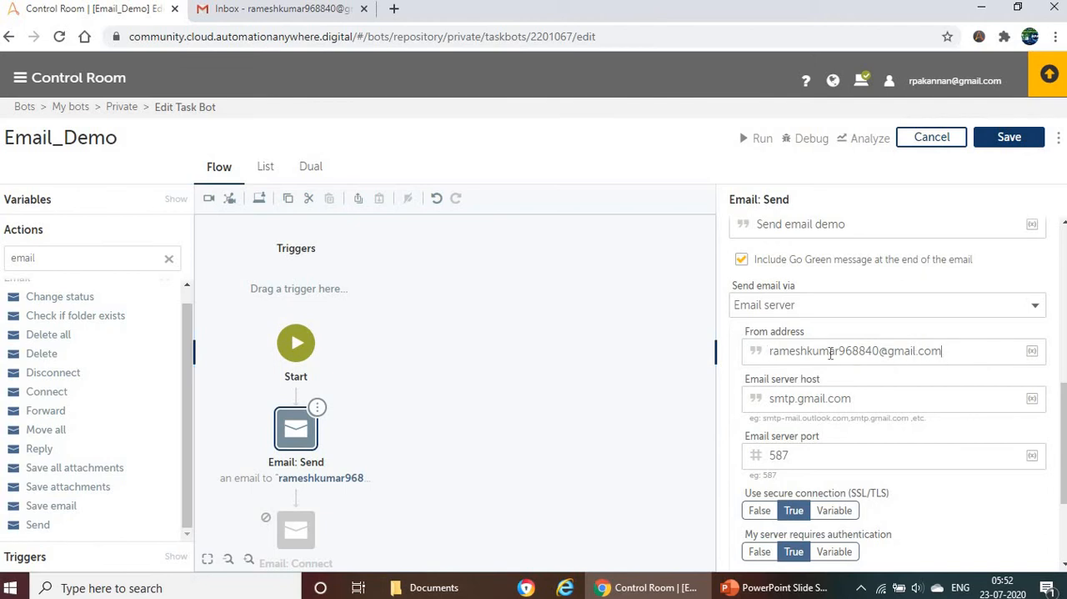
scroll(872, 369, down, 3)
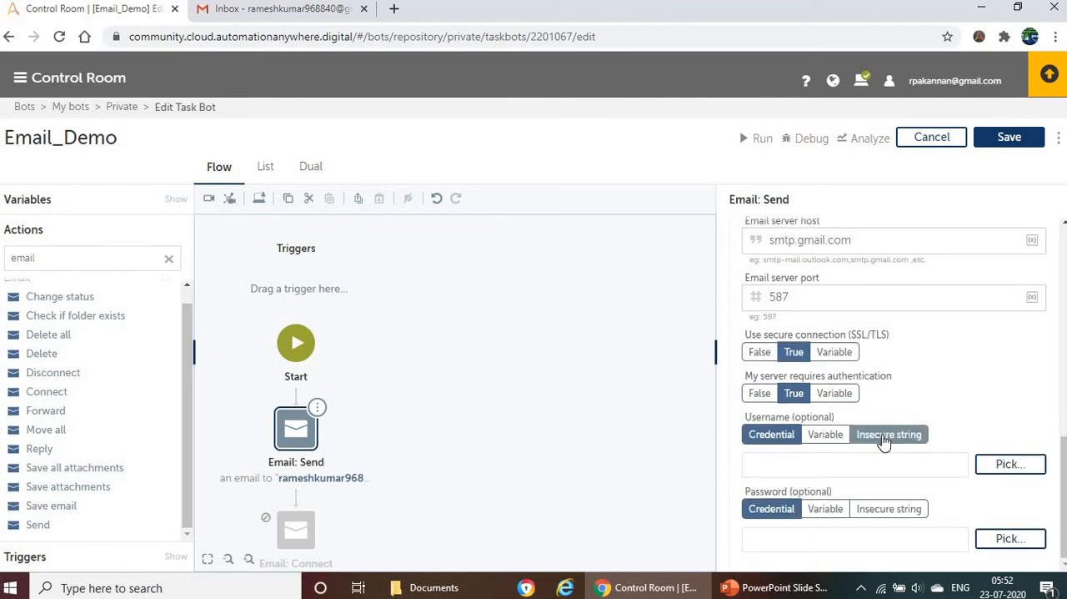
click(884, 442)
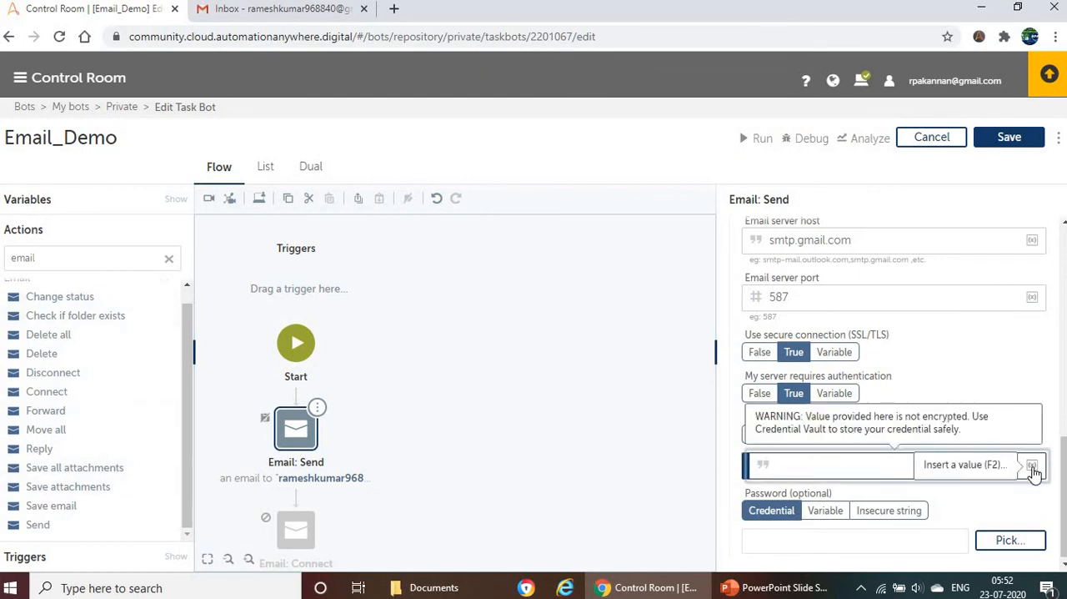
click(1032, 465)
click(611, 310)
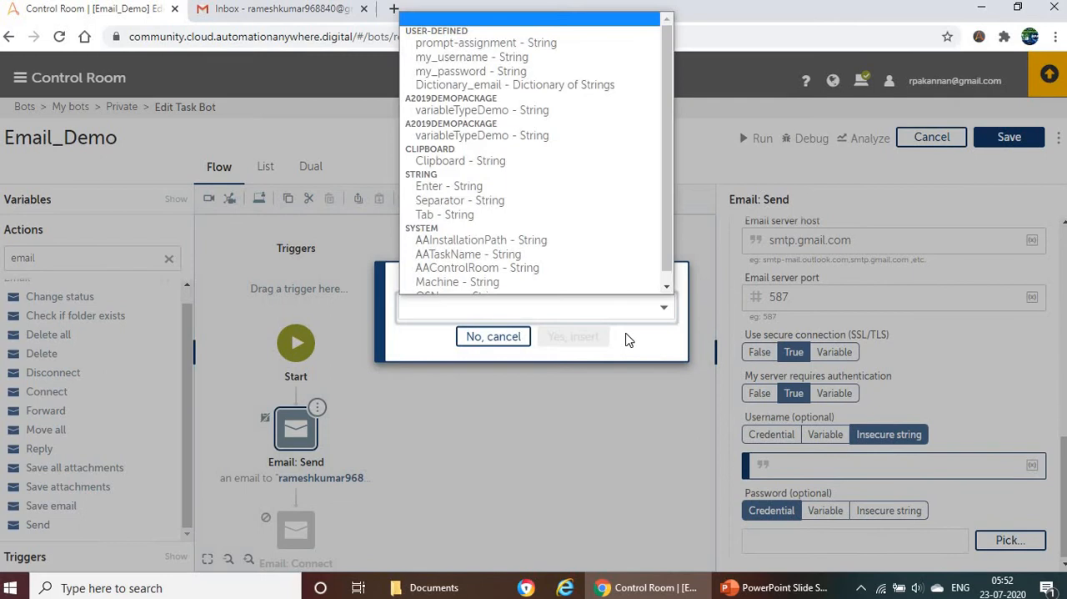
click(496, 58)
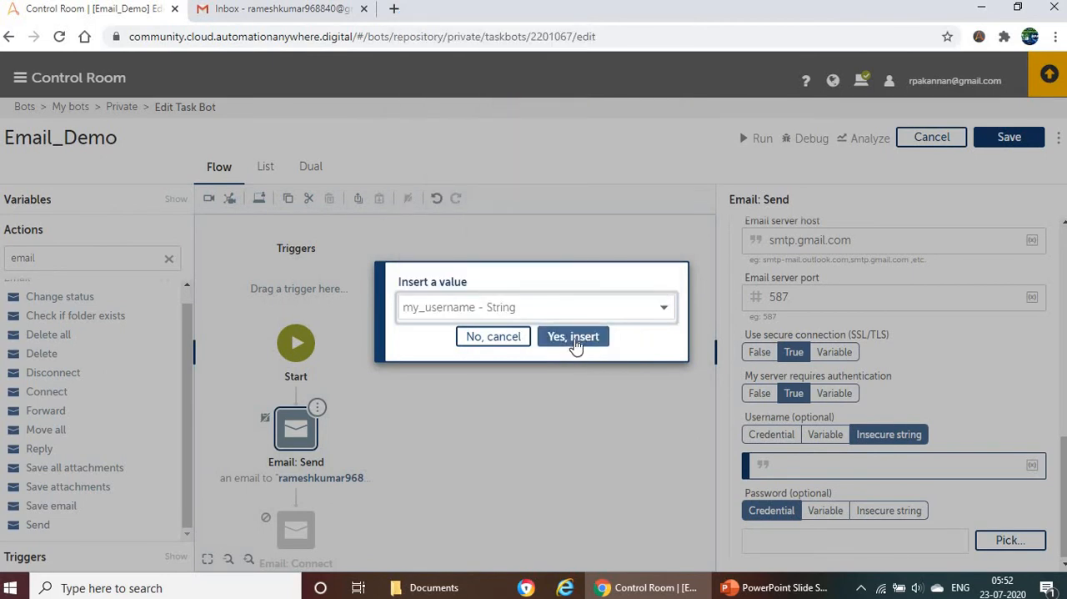
click(574, 339)
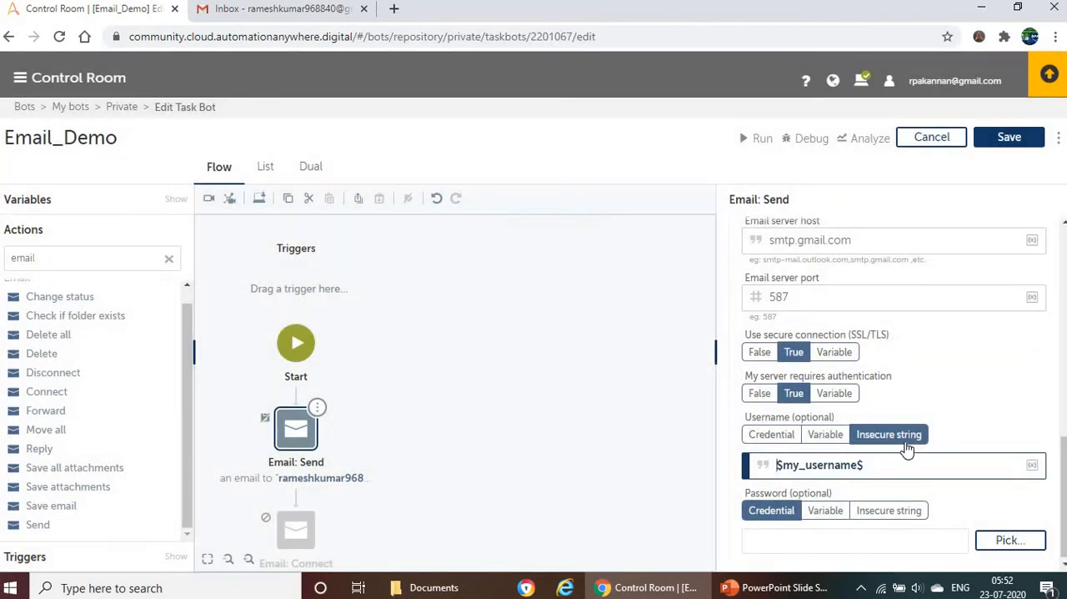
Step: Set the Password to an insecure string and insert the my_password variable as its value
click(884, 515)
click(1033, 539)
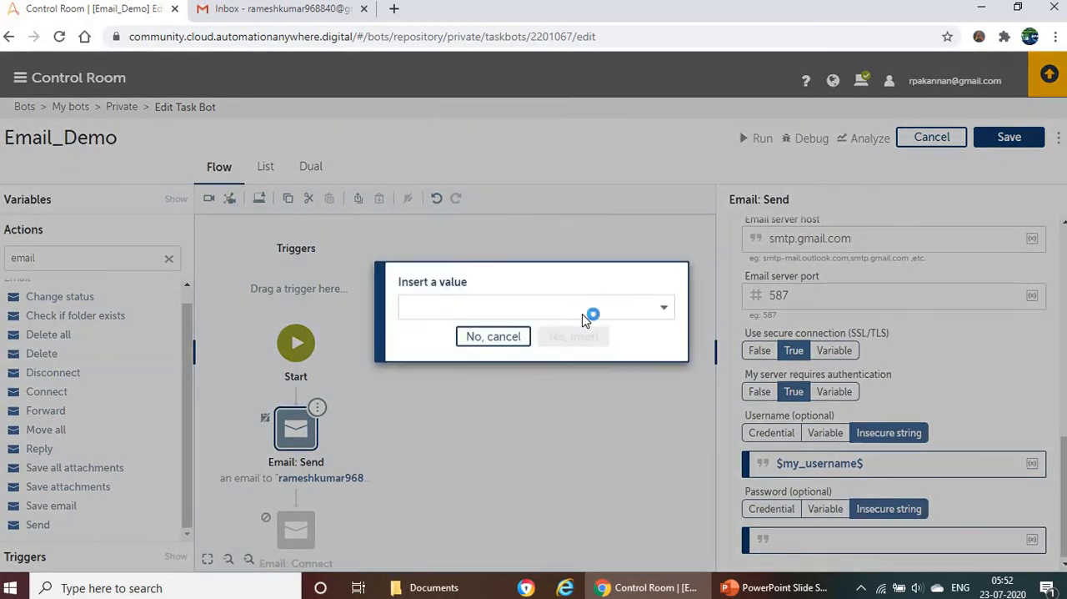
click(584, 314)
click(501, 77)
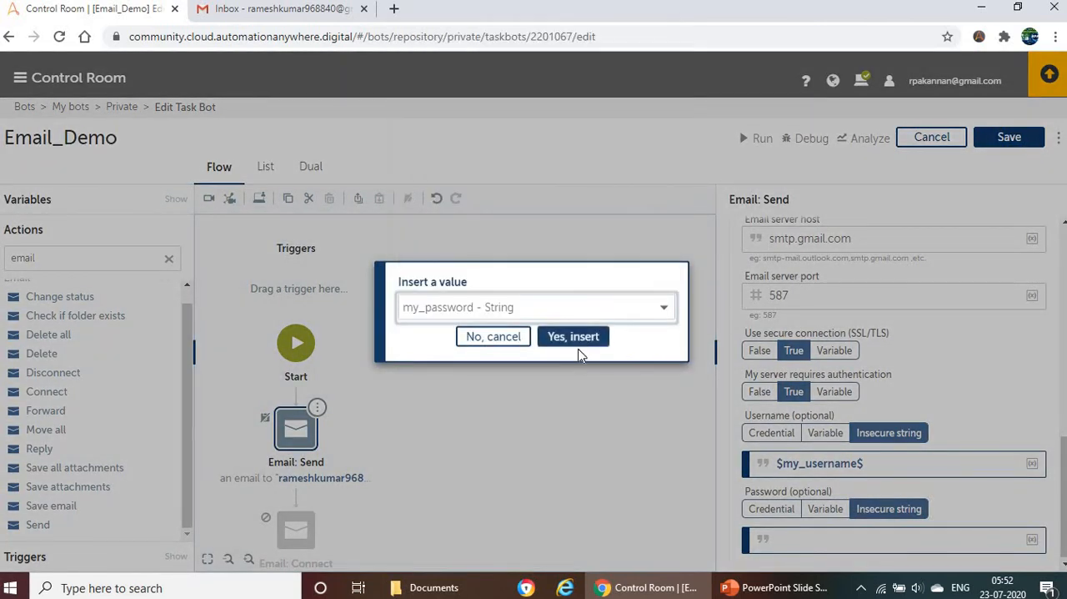
click(576, 338)
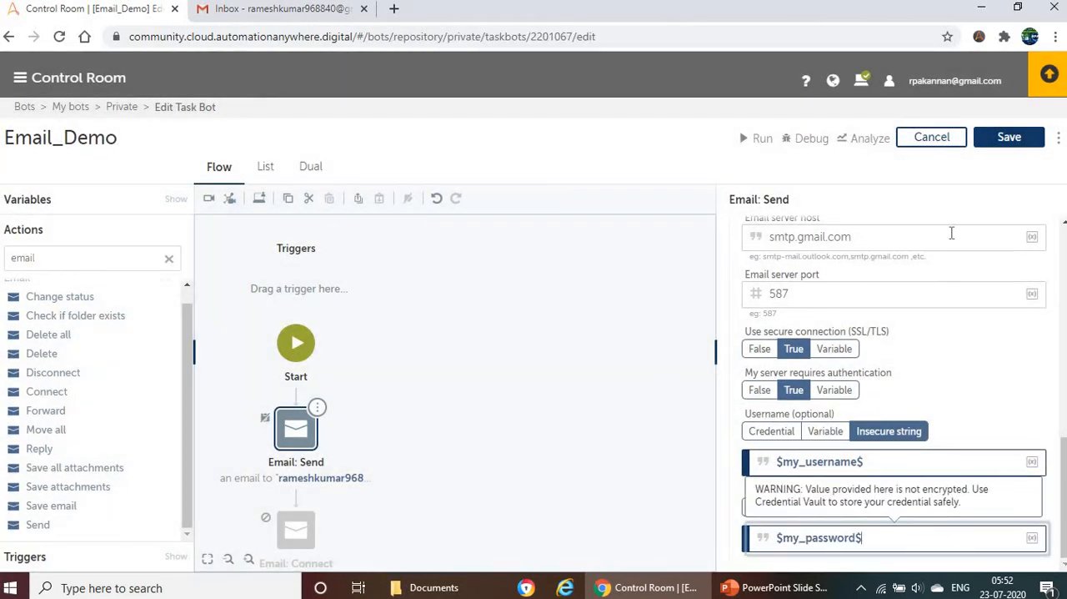
Step: Save and run the Email_Demo bot, and check the Gmail inbox for the "Send demo" mail
click(1014, 148)
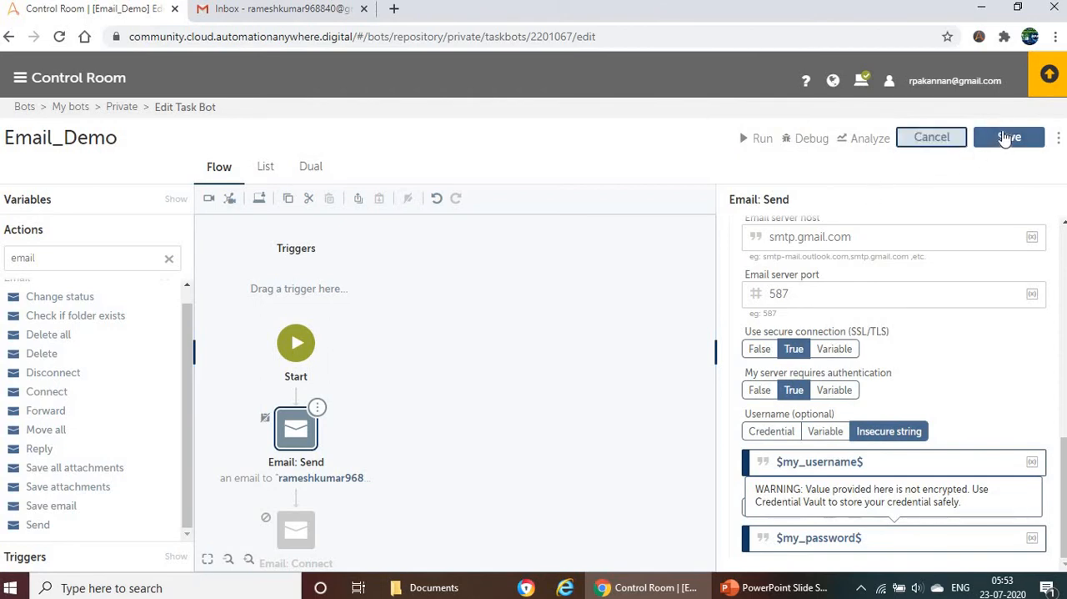
key(ctrl+s)
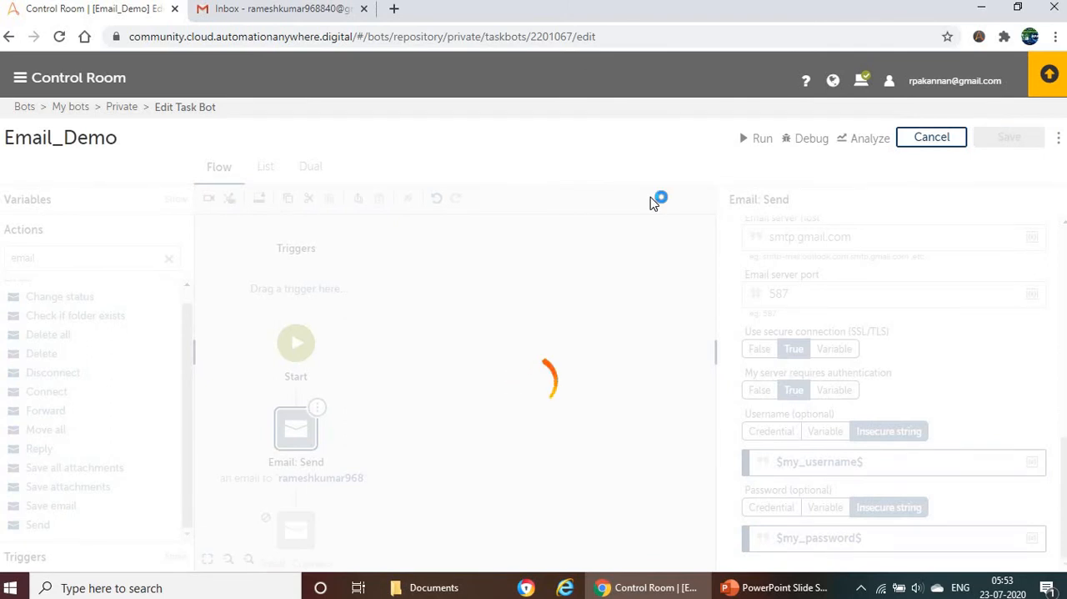
click(758, 142)
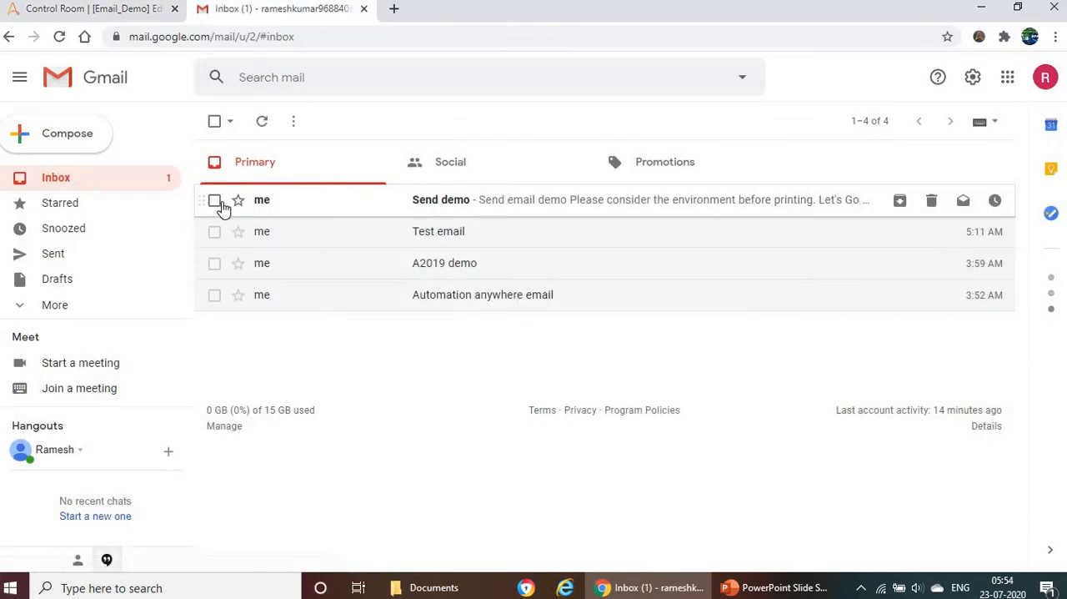
click(455, 206)
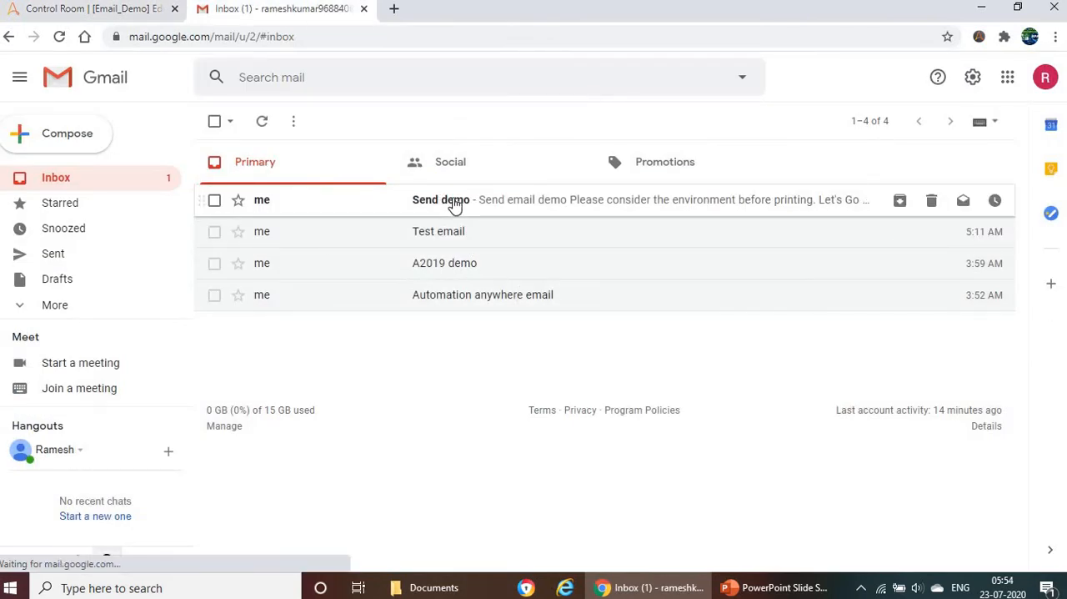
Step: Return to the Control Room and review the Email: Send action's settings from the To address down to the login fields
click(40, 10)
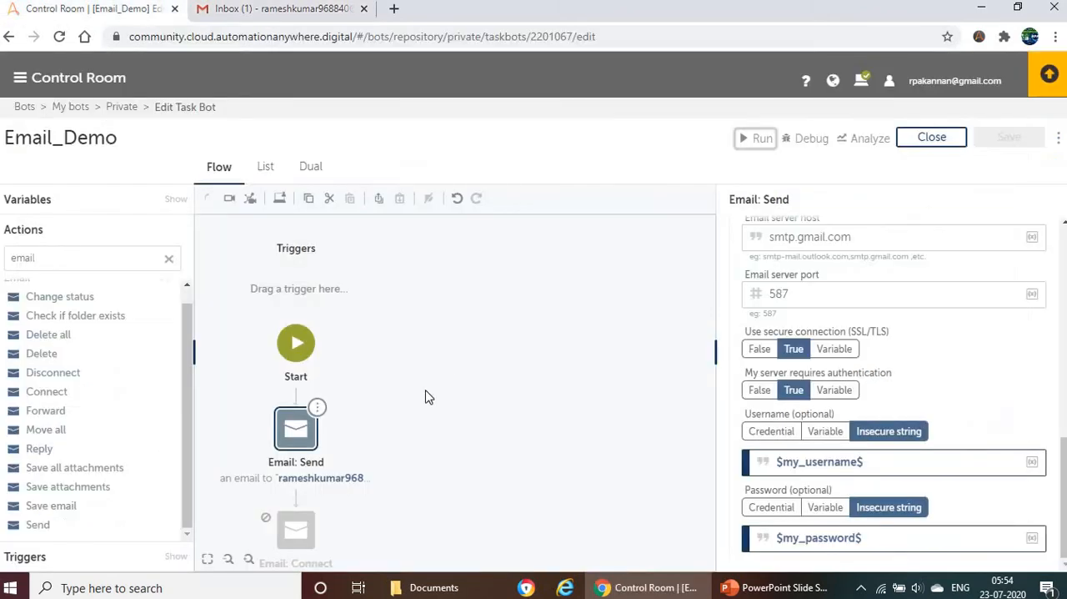
click(298, 433)
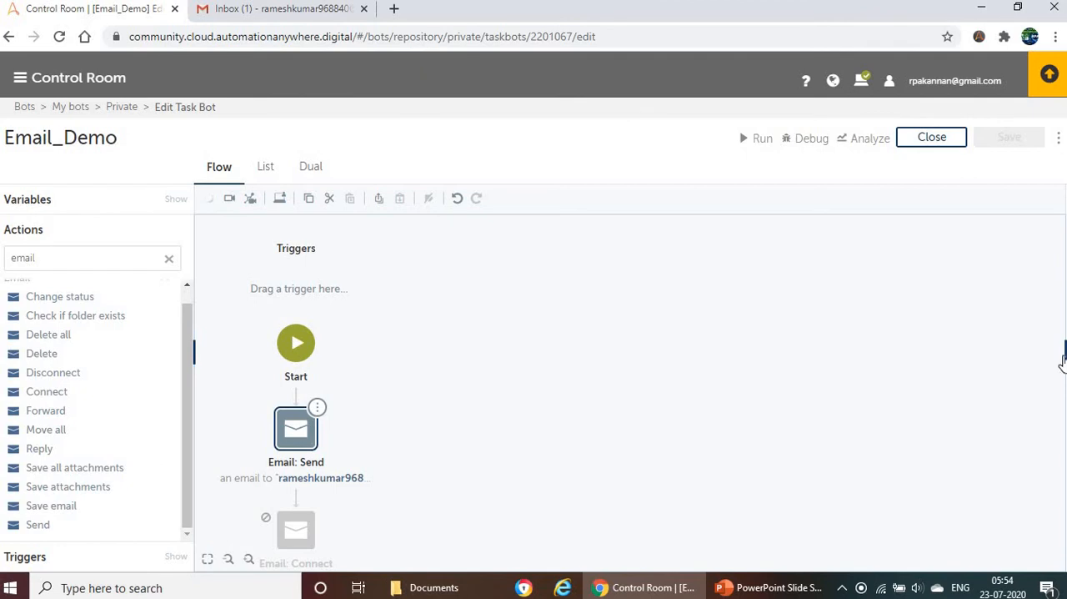
mouse_move(1063, 357)
click(1059, 353)
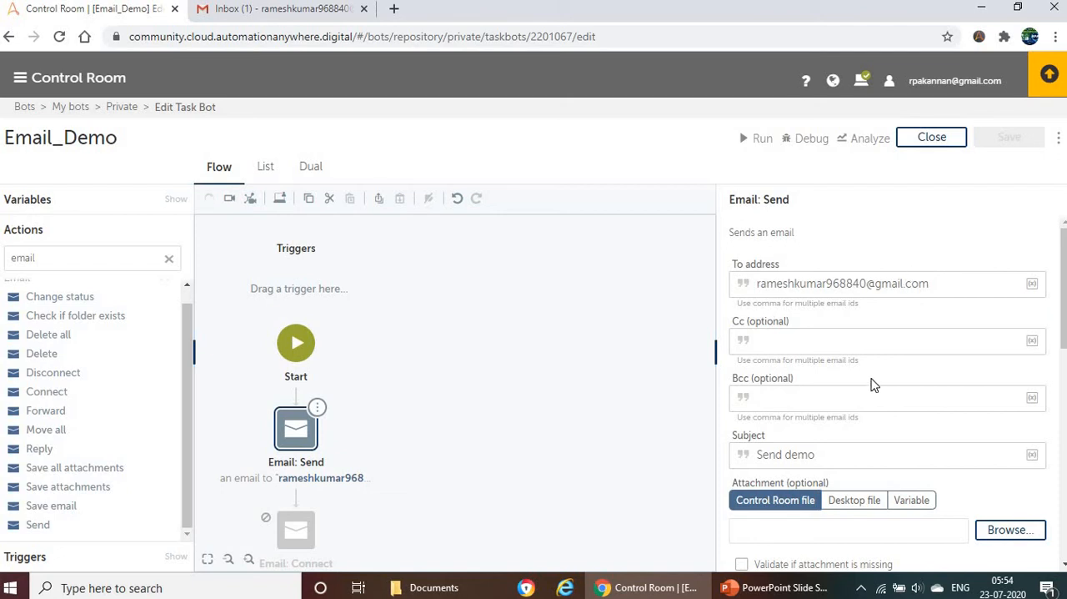
key(Tab)
scroll(860, 431, down, 2)
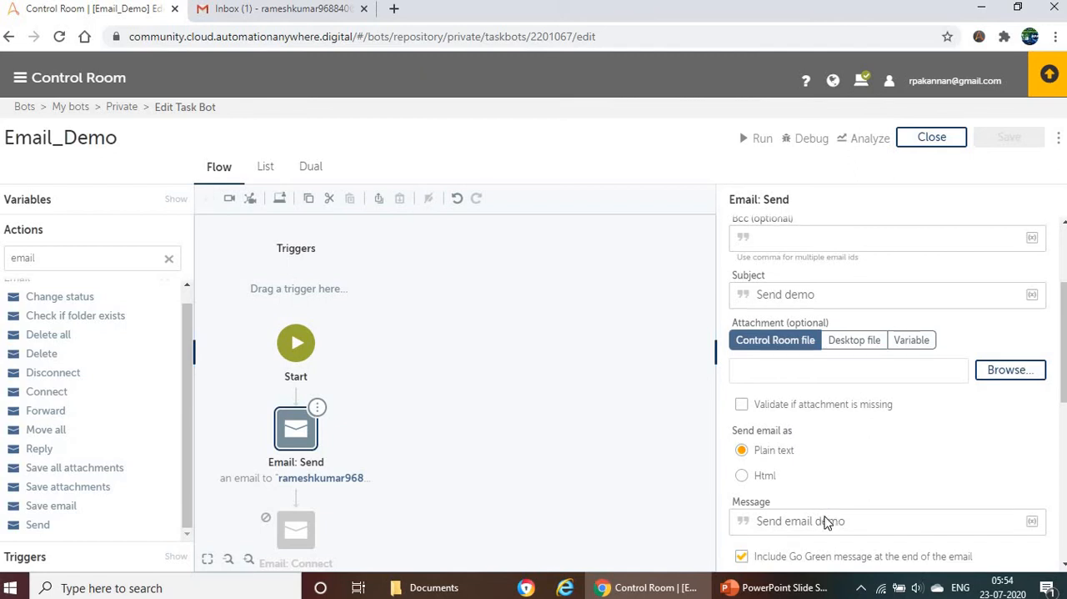
scroll(784, 510, down, 3)
scroll(856, 367, down, 2)
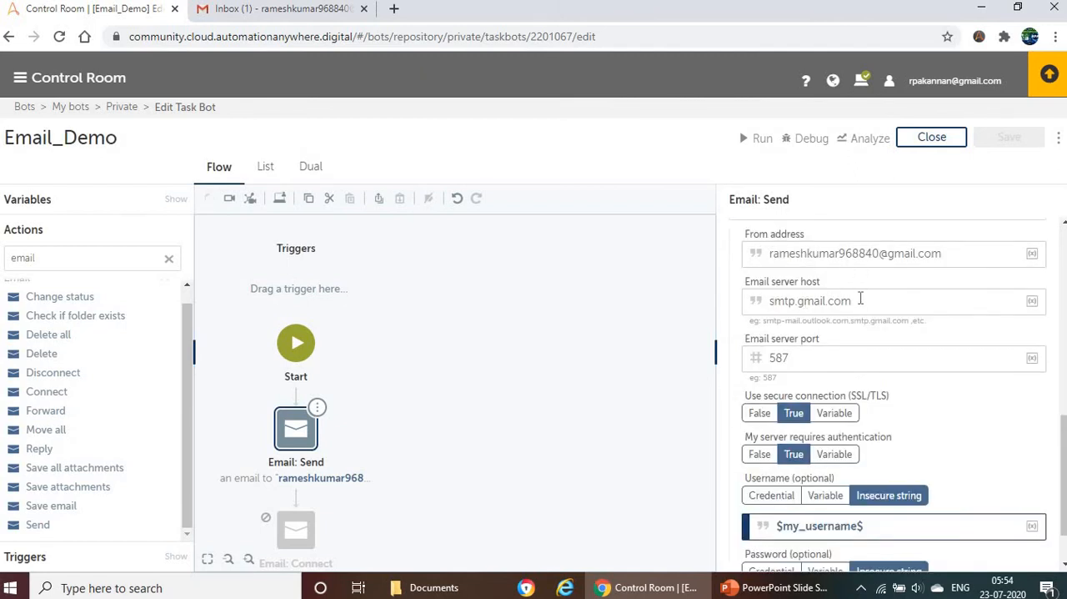
scroll(809, 371, down, 1)
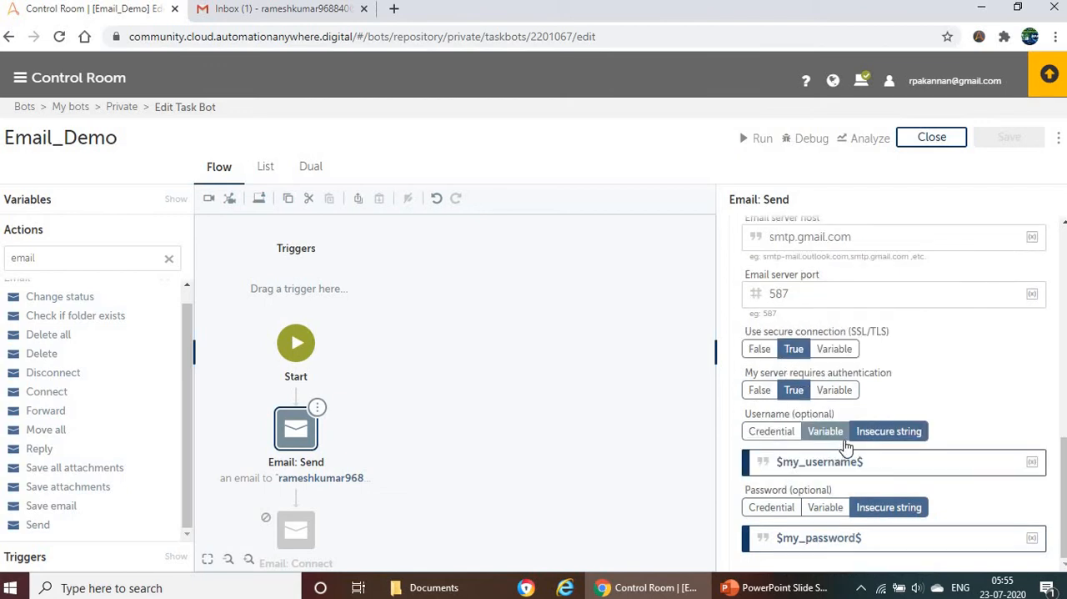
Step: Delete the Email: Send action from the Email_Demo flow
click(885, 461)
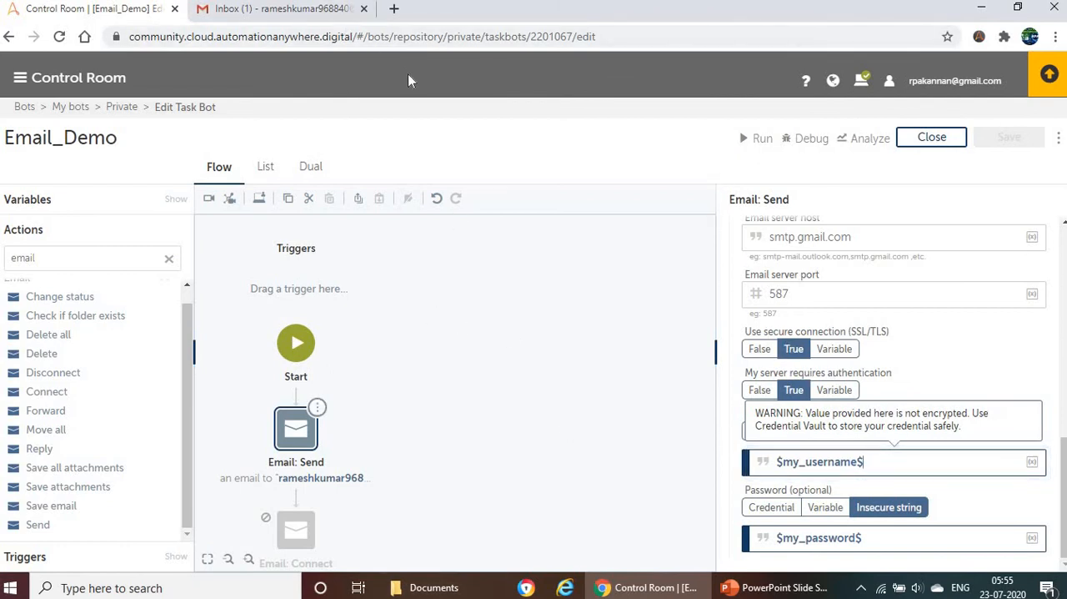
click(317, 407)
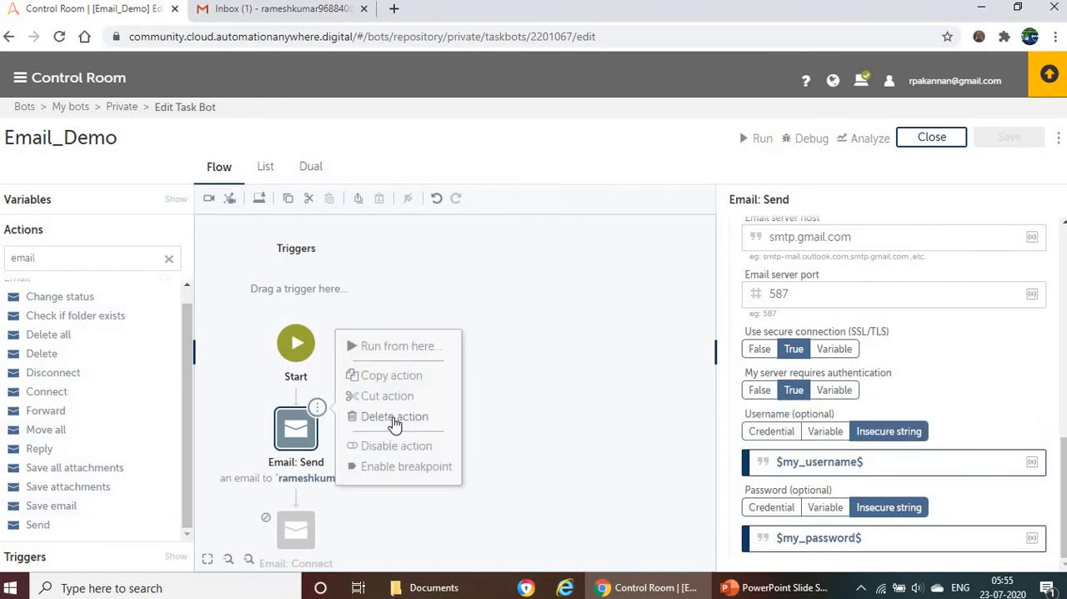
key(Delete)
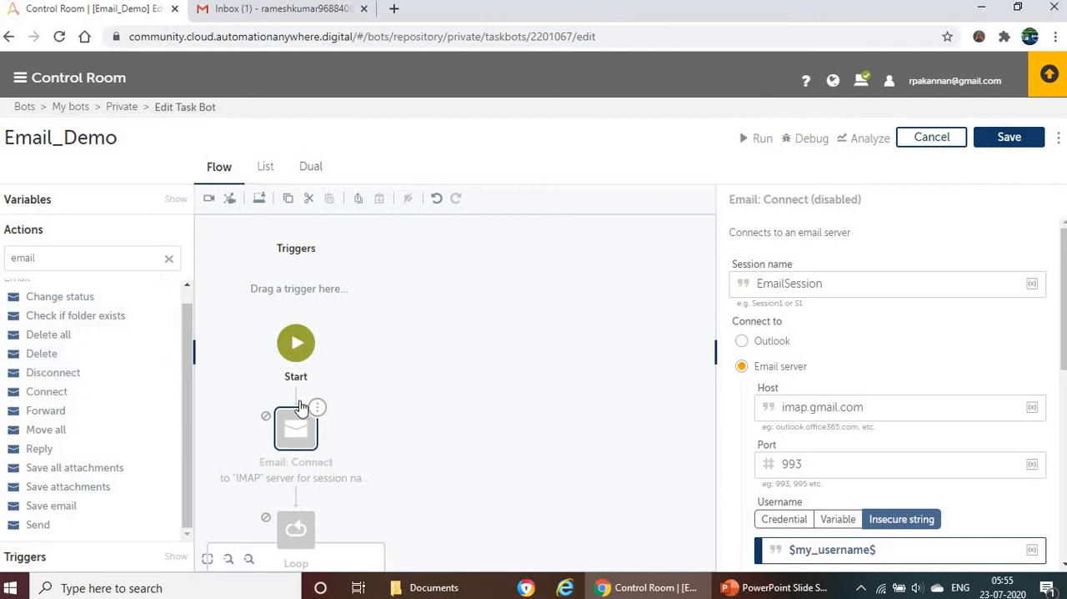
Step: Switch to Gmail to look over the mails in the inbox, and return to the bot flow in the Control Room
scroll(395, 382, down, 1)
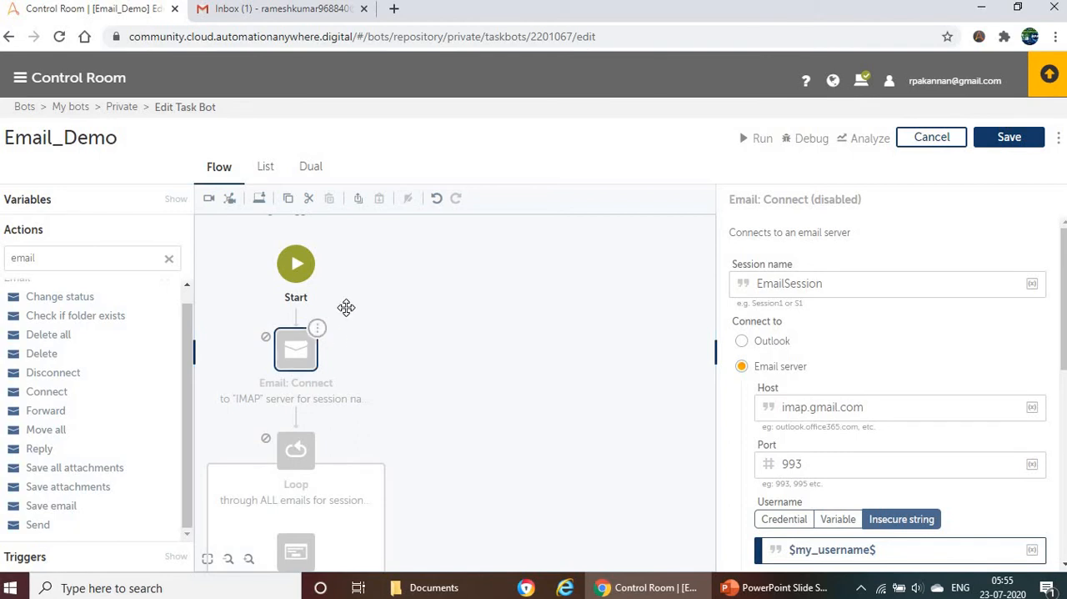
click(264, 11)
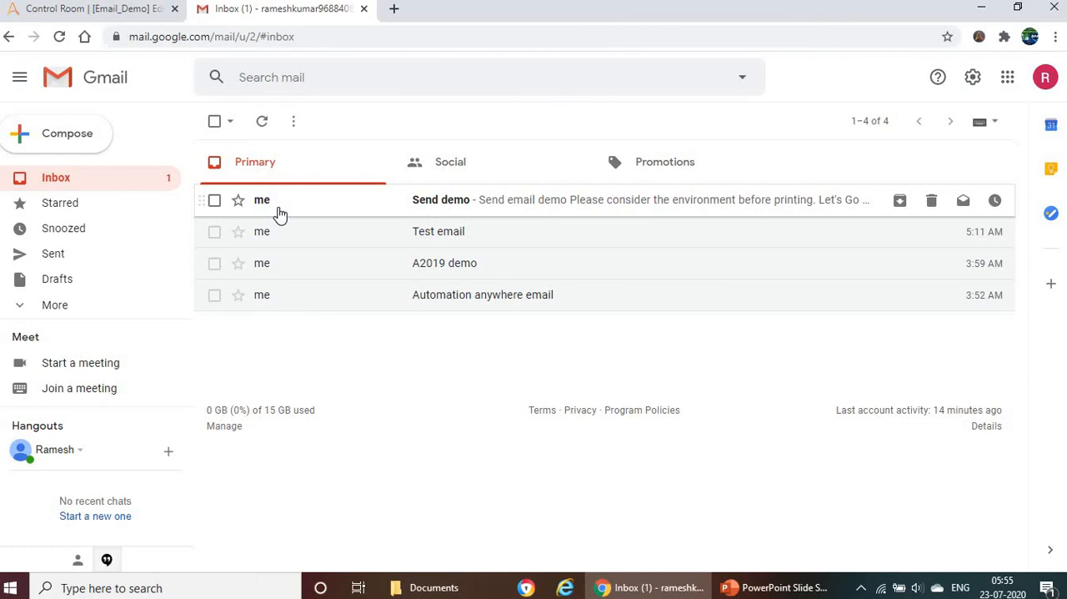
click(117, 13)
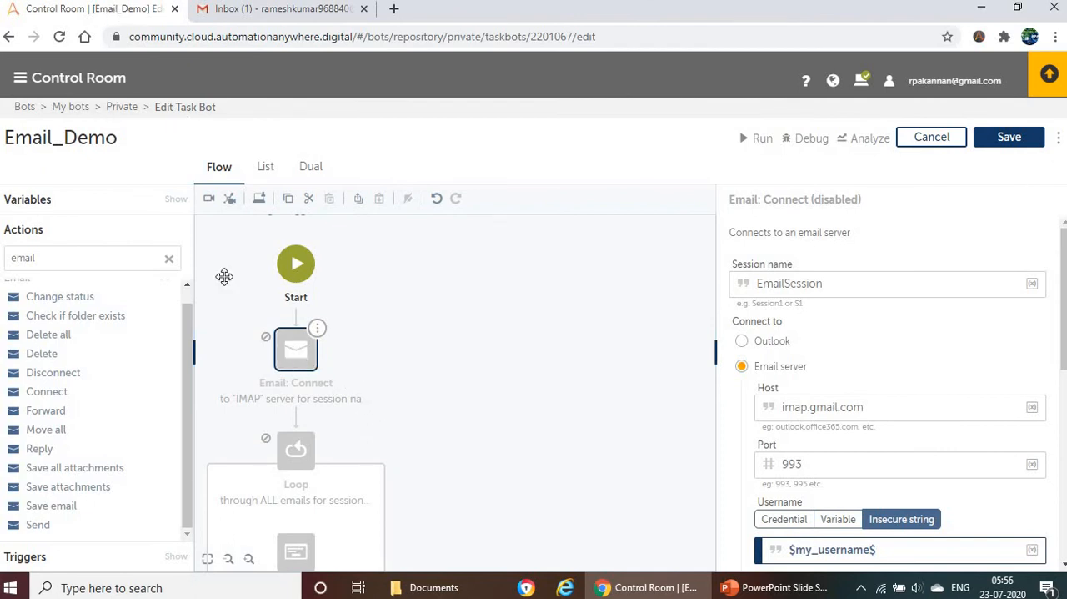
Step: Enable the disabled Email: Connect action directly below Start
scroll(189, 317, up, 1)
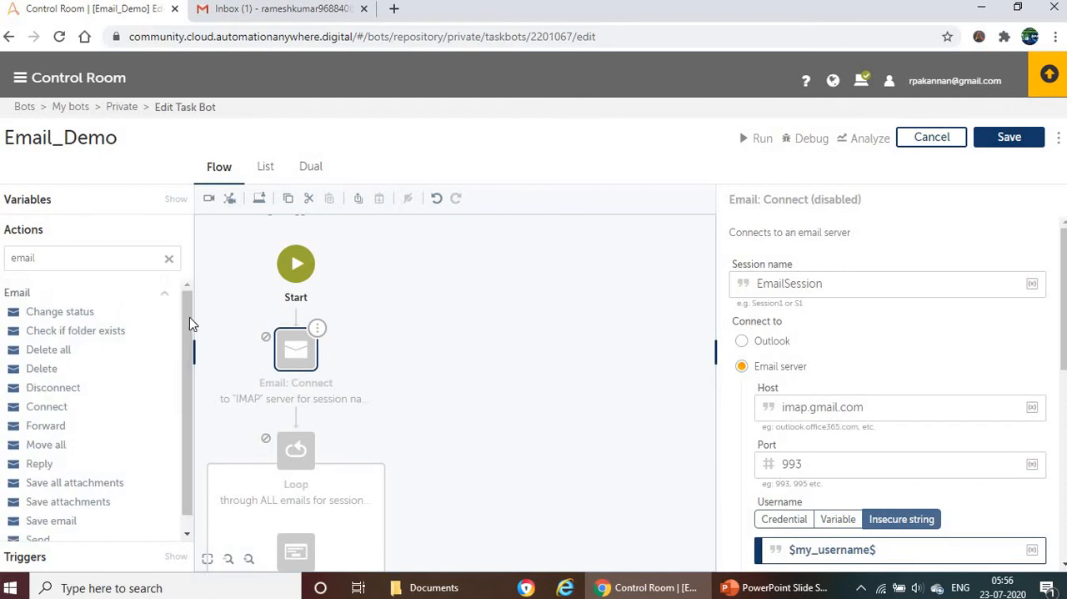
click(316, 330)
click(378, 351)
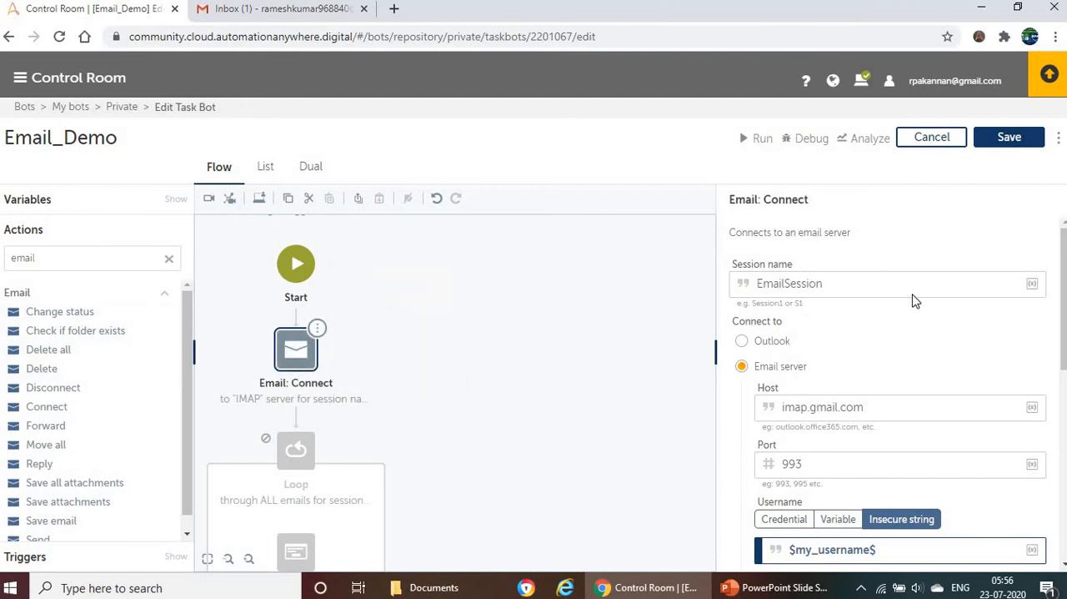
Step: Review the Email: Connect settings, from the session name, host, port and login fields to the protocol and EWS server options
click(840, 284)
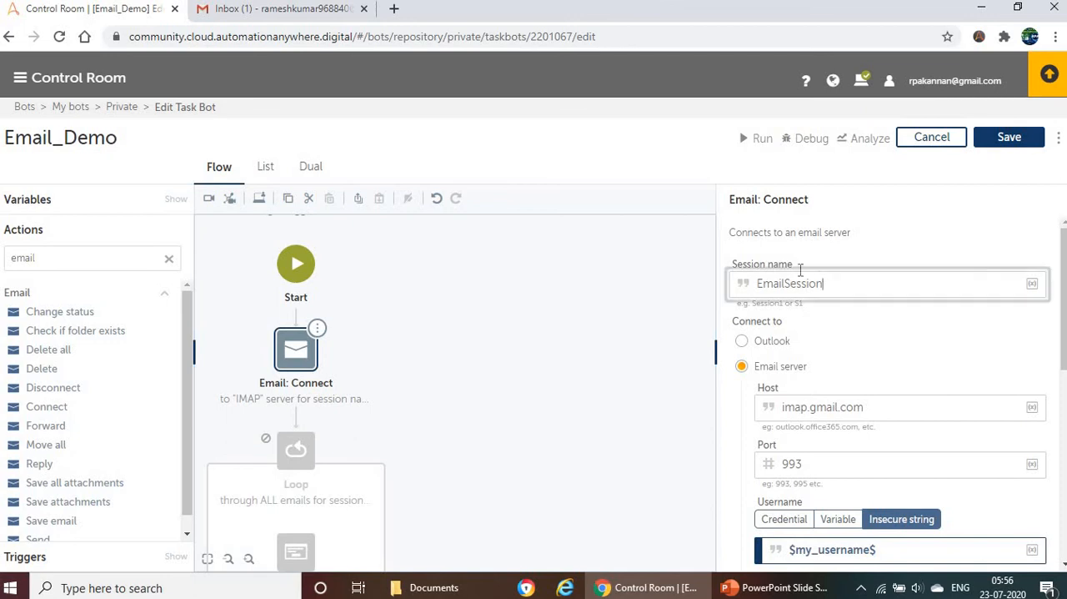
scroll(834, 275, down, 1)
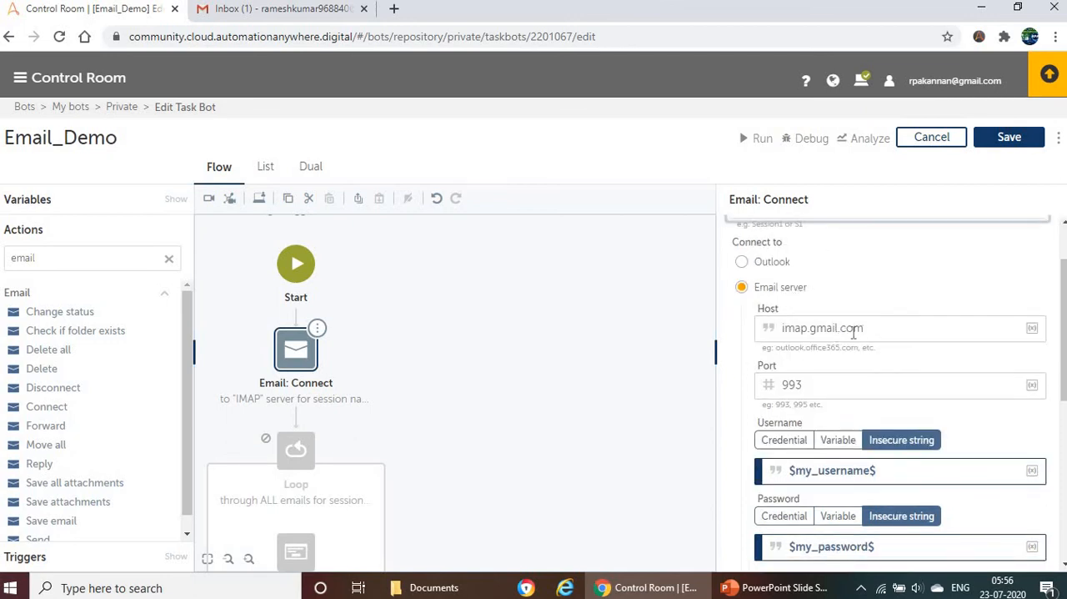
scroll(839, 346, down, 1)
scroll(876, 404, down, 1)
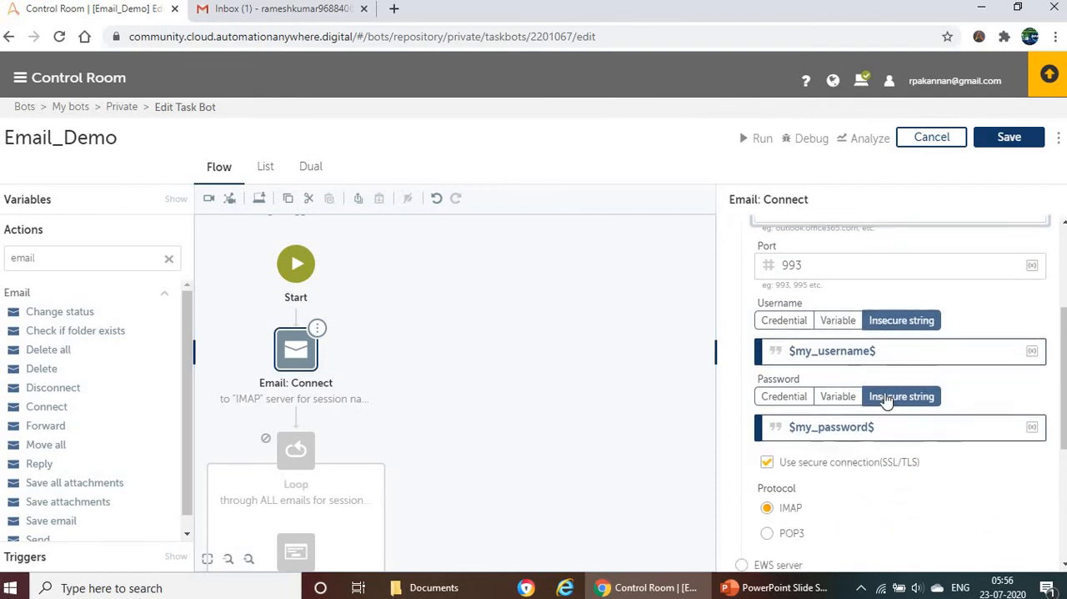
scroll(887, 400, down, 3)
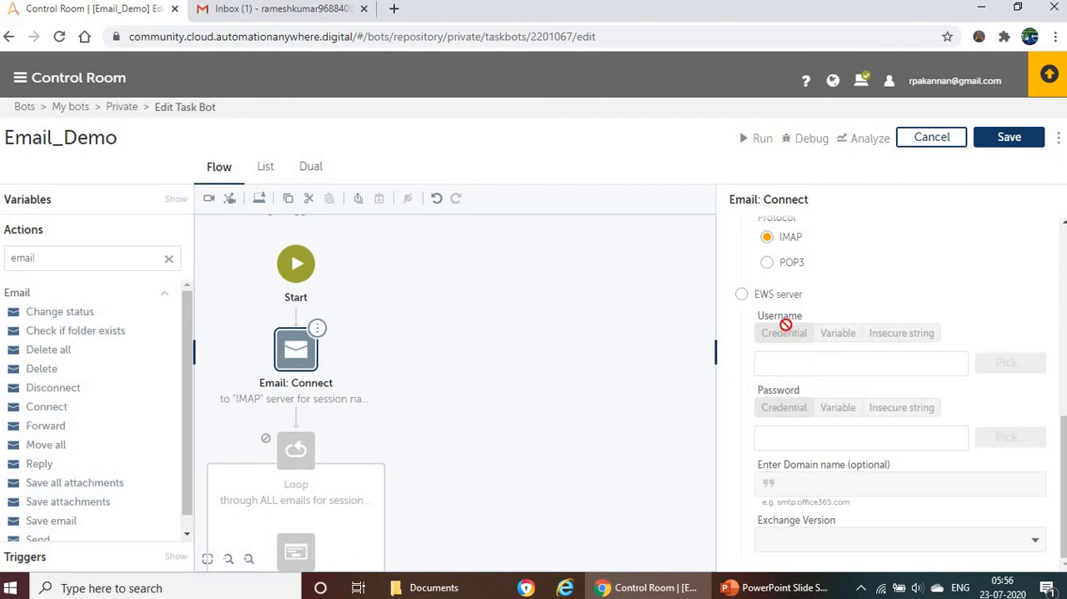
scroll(798, 341, up, 2)
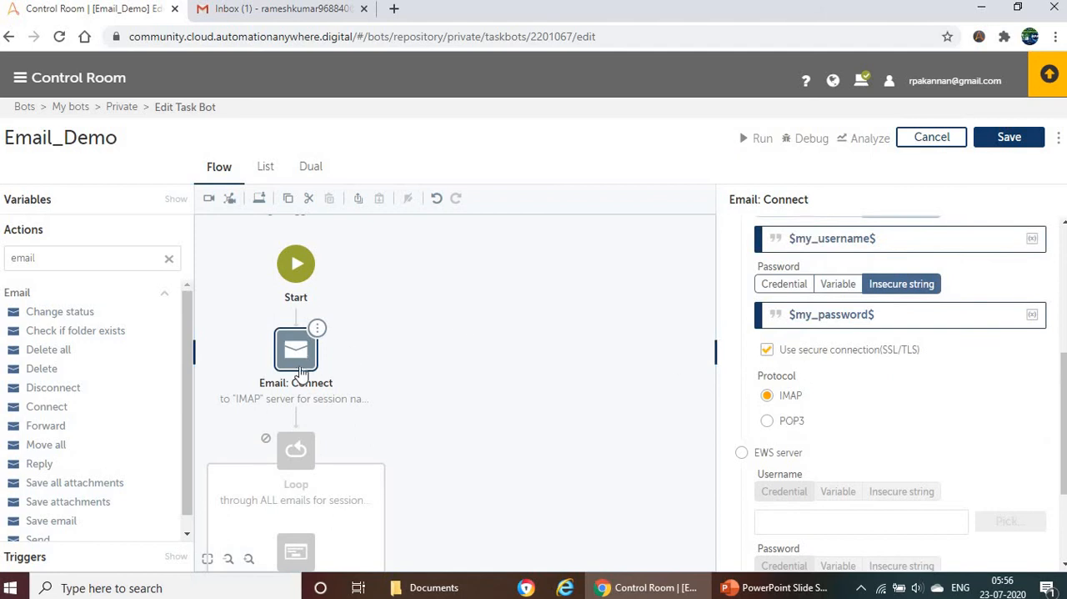
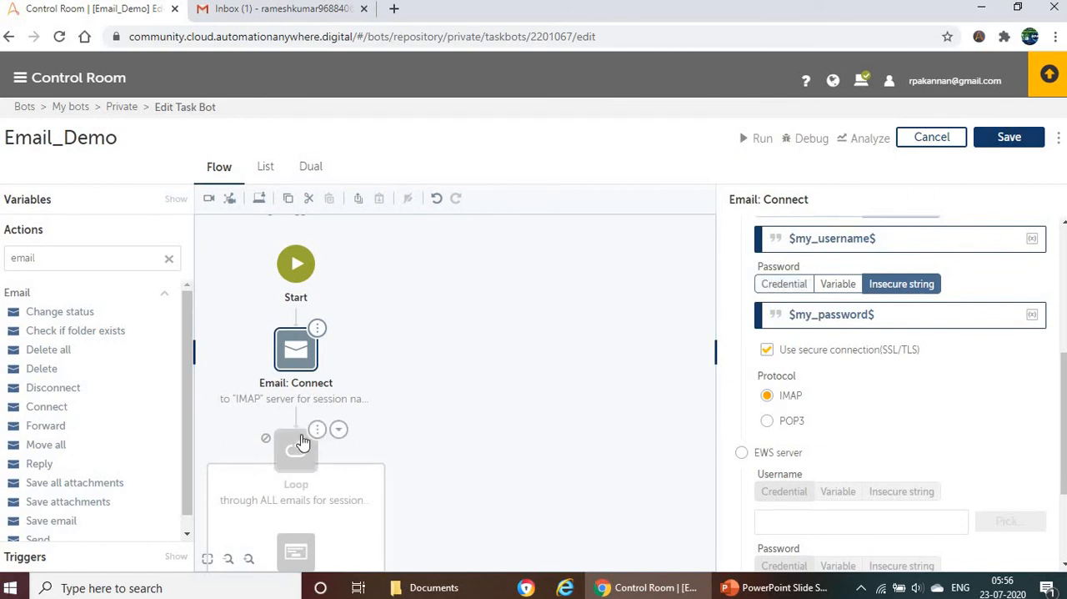
Step: Enable the disabled Loop action below Email: Connect
mouse_move(311, 443)
click(316, 431)
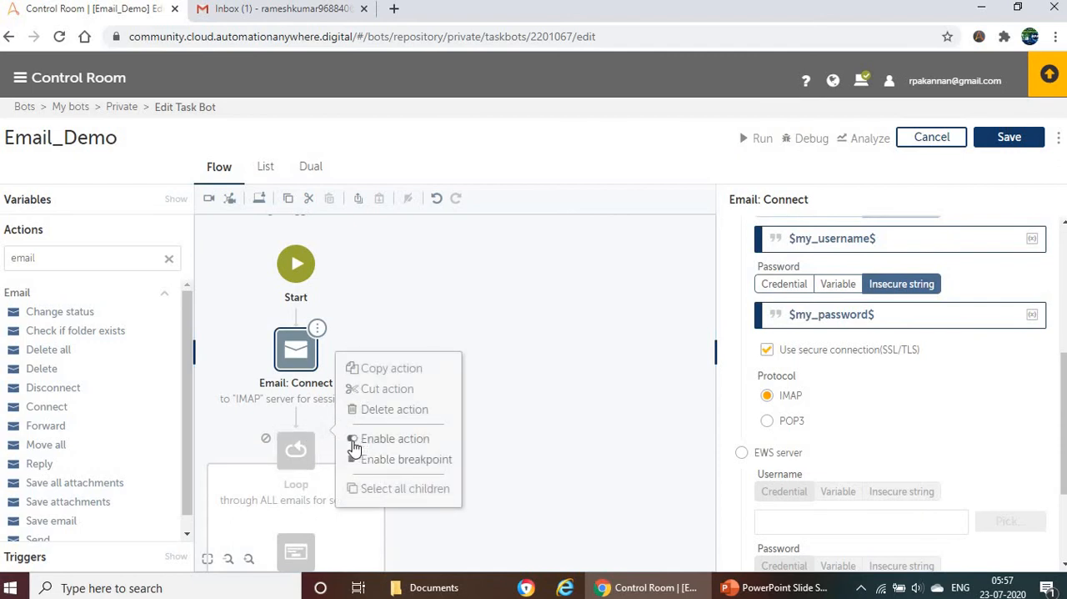
click(354, 440)
mouse_move(296, 458)
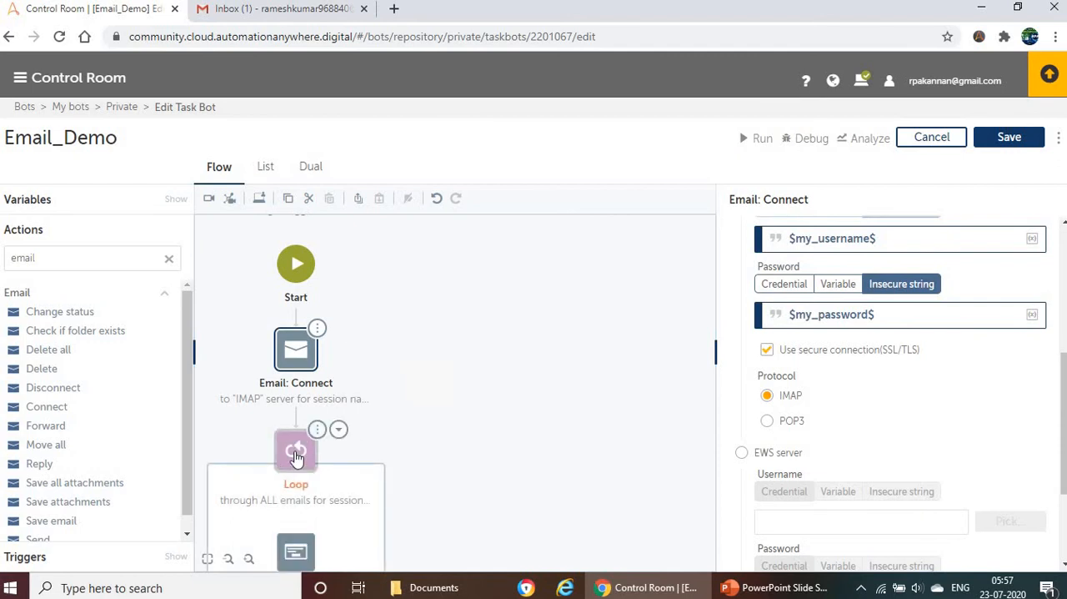
Step: Check the mail subjects in the Gmail inbox, and set the Loop's subject filter in the Control Room to Test
click(296, 454)
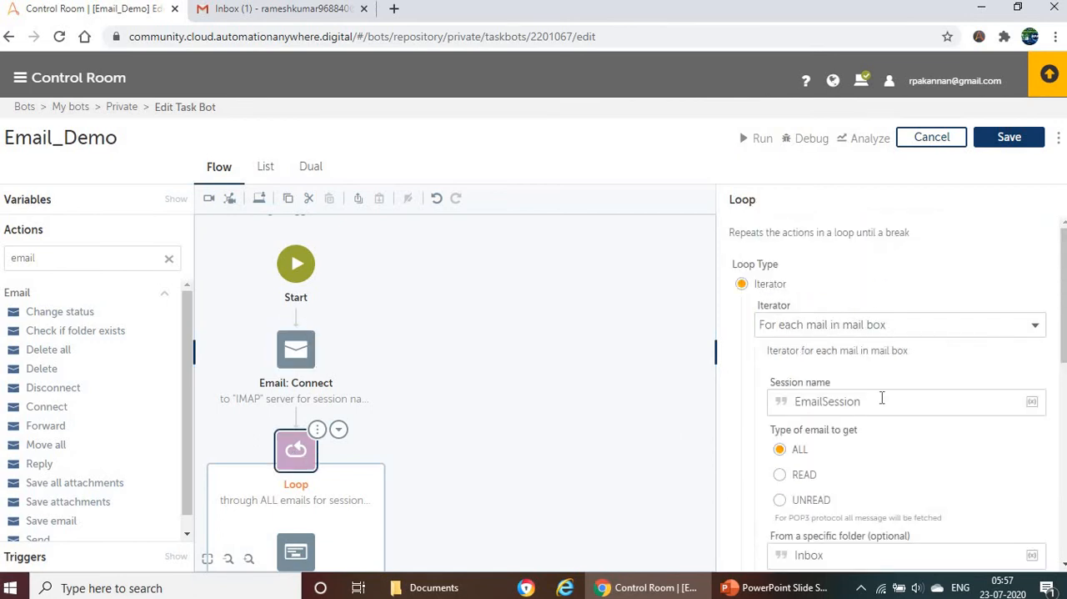
scroll(882, 399, down, 1)
scroll(824, 408, down, 1)
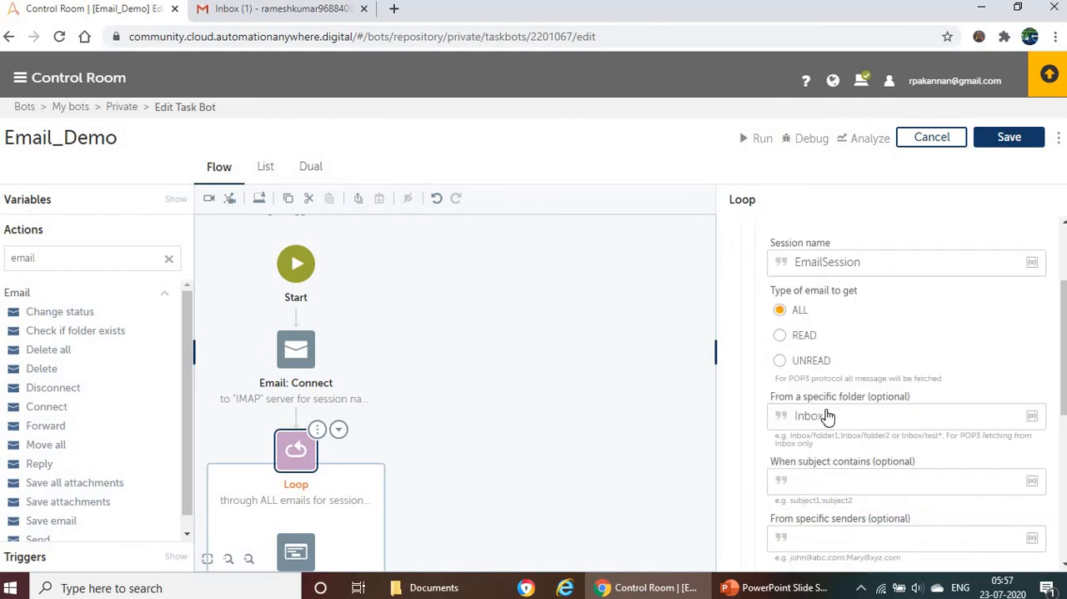
click(850, 467)
scroll(901, 409, down, 1)
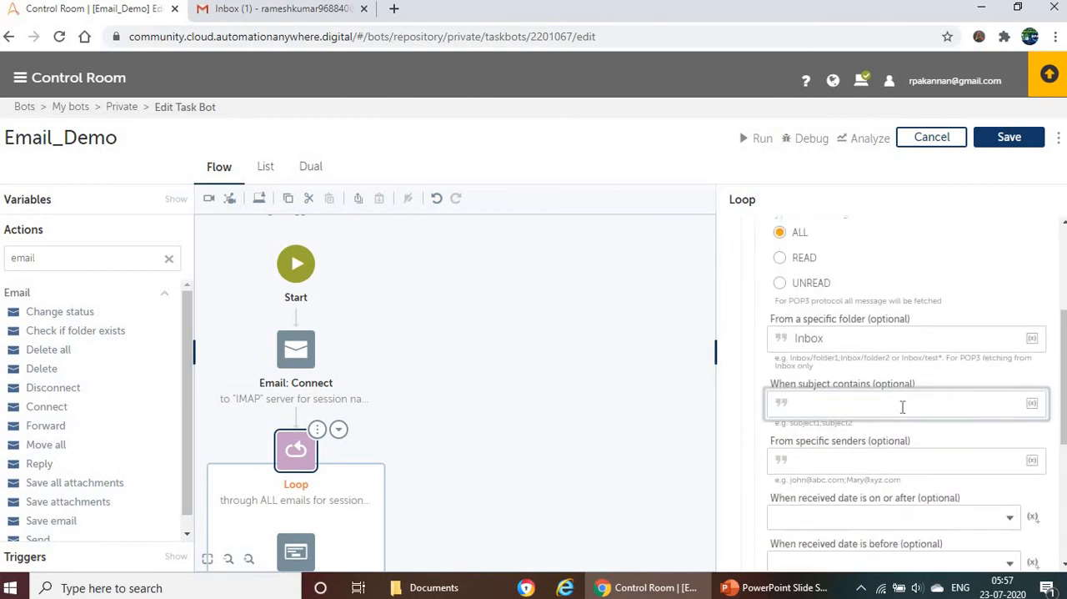
click(258, 11)
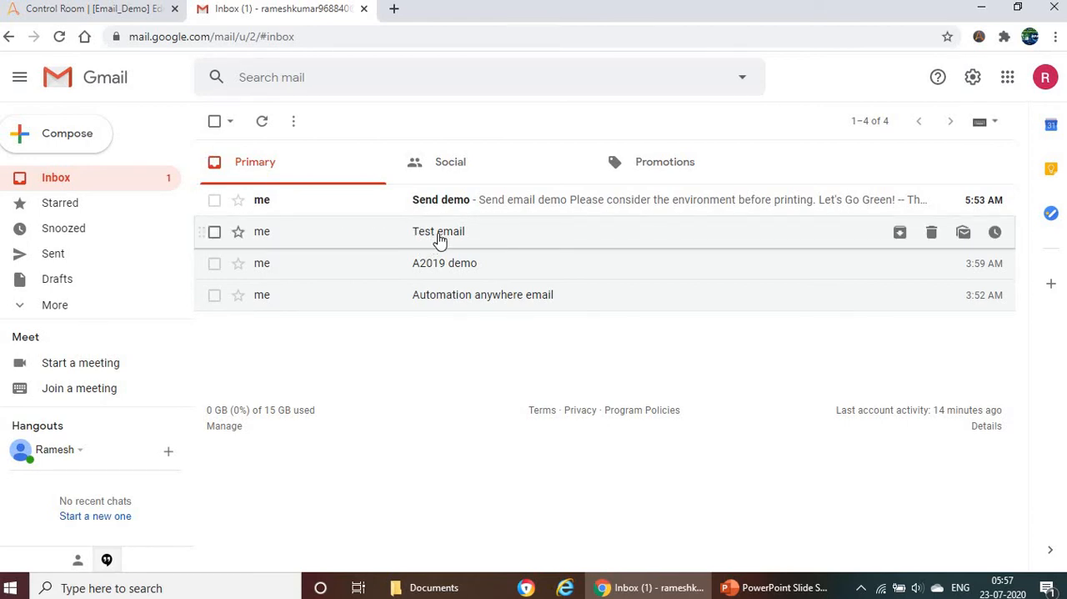
click(77, 10)
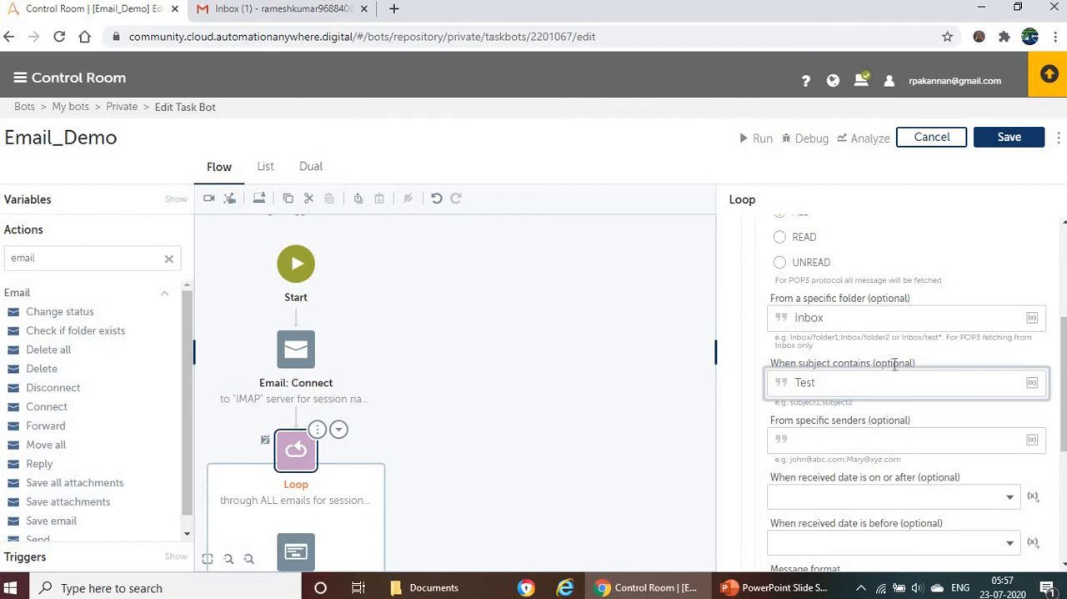
double_click(833, 375)
Step: Clear the variable that the Loop assigns its current value to, leaving the selection blank
scroll(850, 382, down, 2)
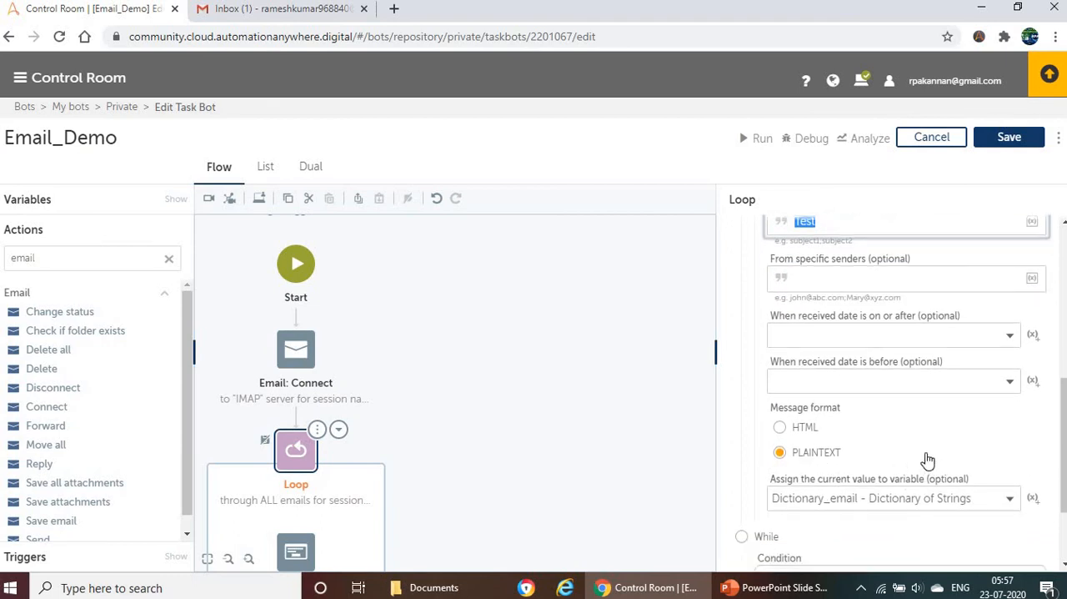
scroll(959, 446, down, 2)
click(1008, 380)
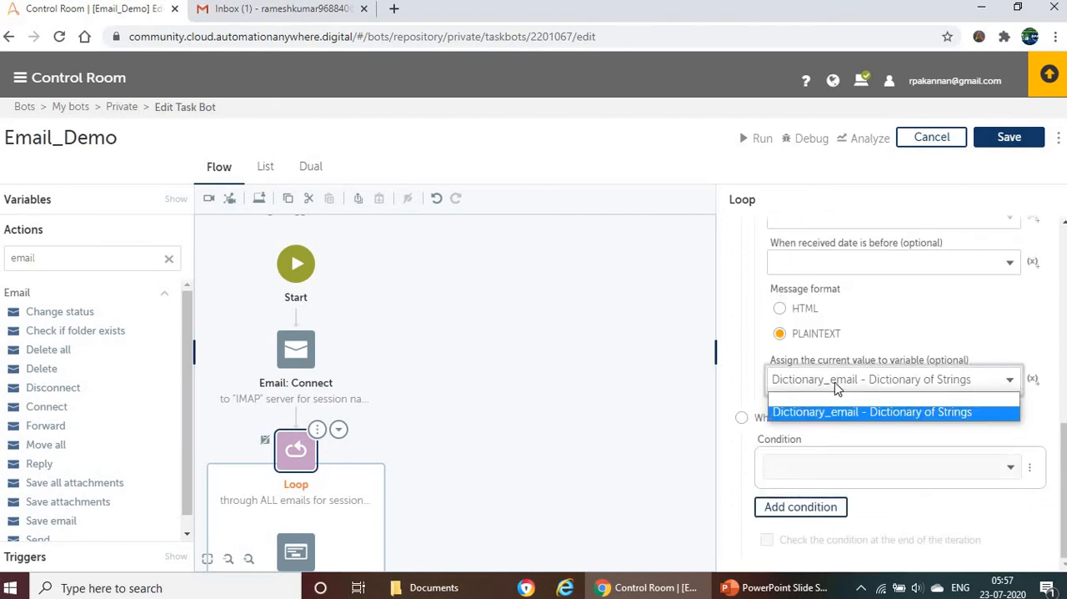
click(819, 405)
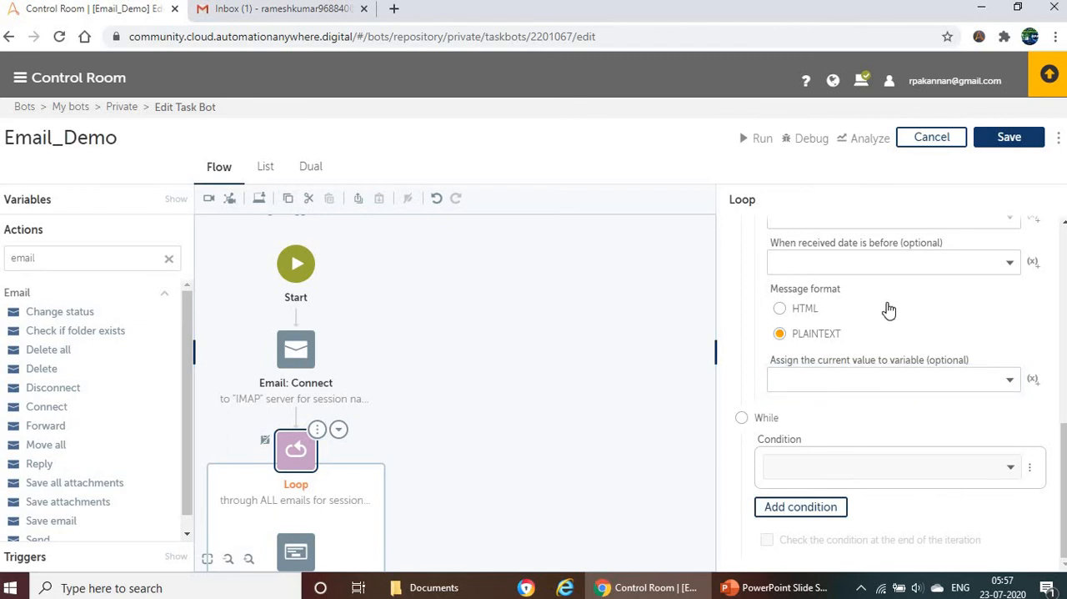
Step: Check the Loop's session name, email type, folder and subject filter, and save the bot
scroll(967, 377, up, 6)
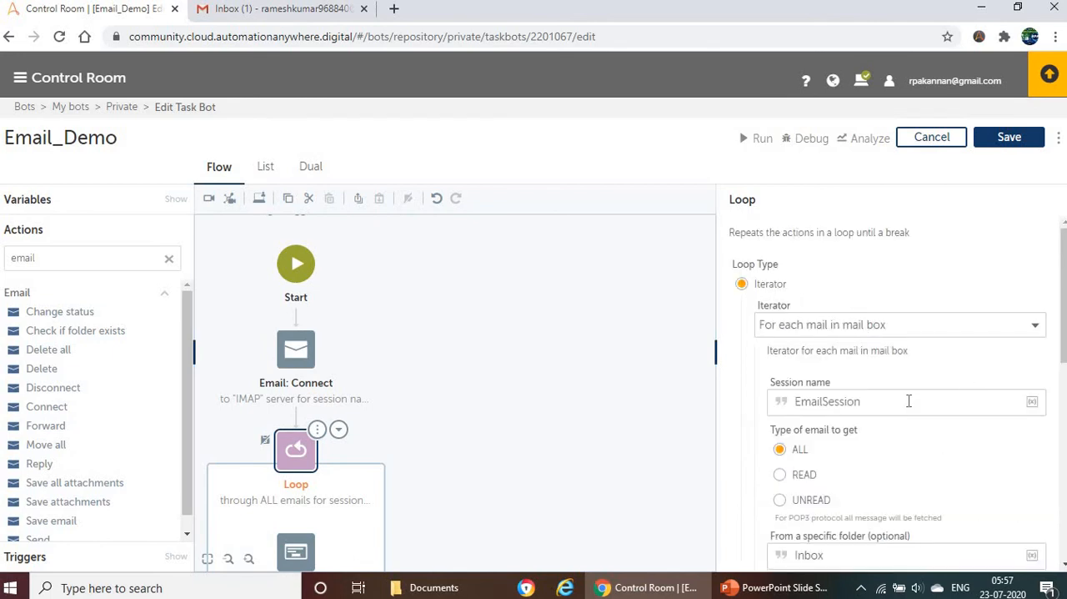
scroll(911, 401, down, 2)
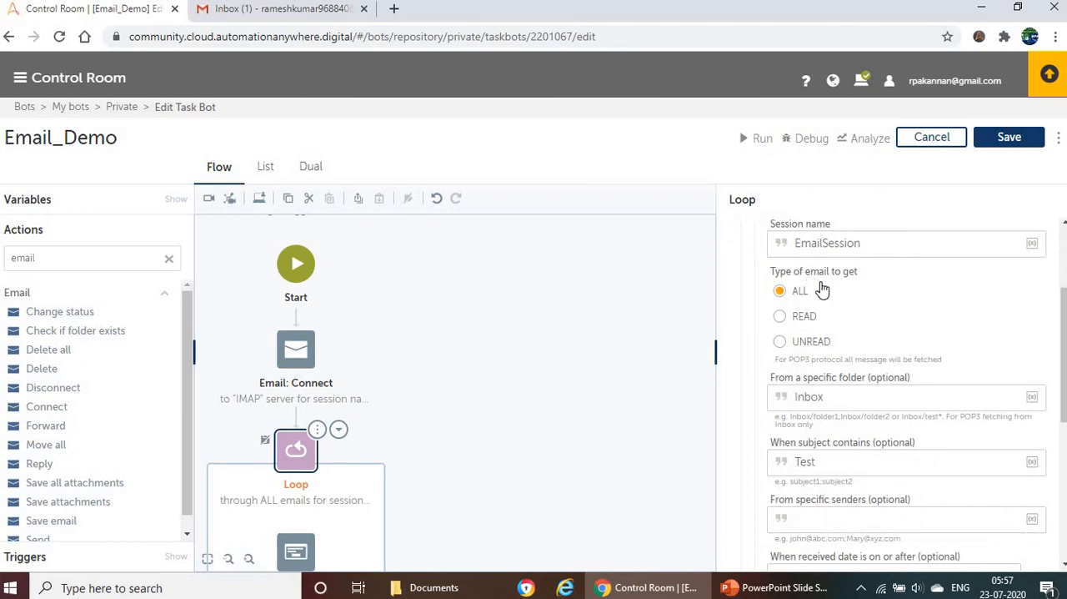
scroll(867, 362, down, 1)
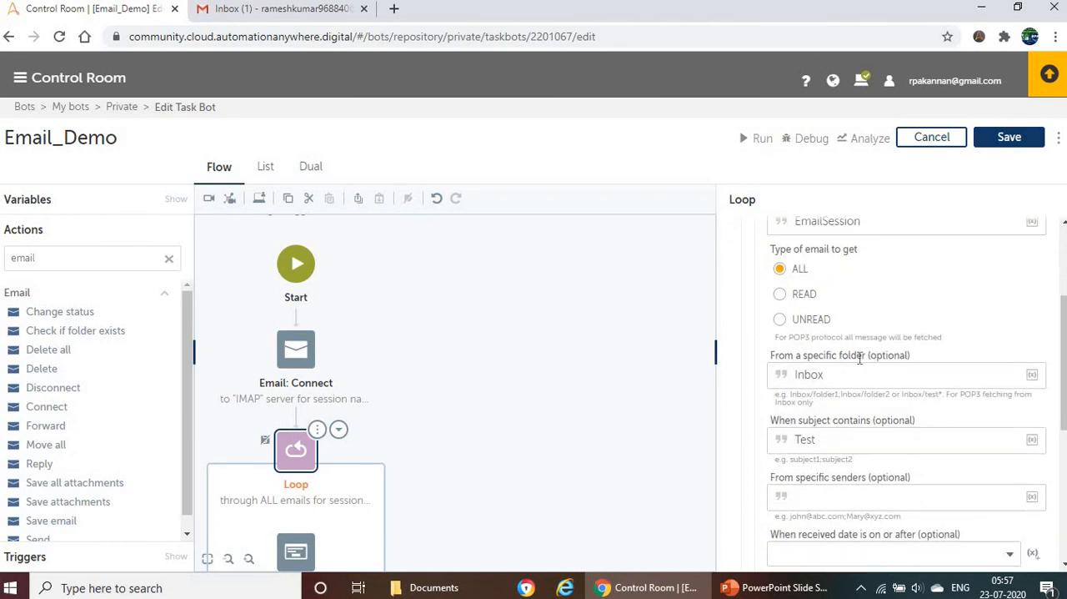
drag(787, 382, 832, 389)
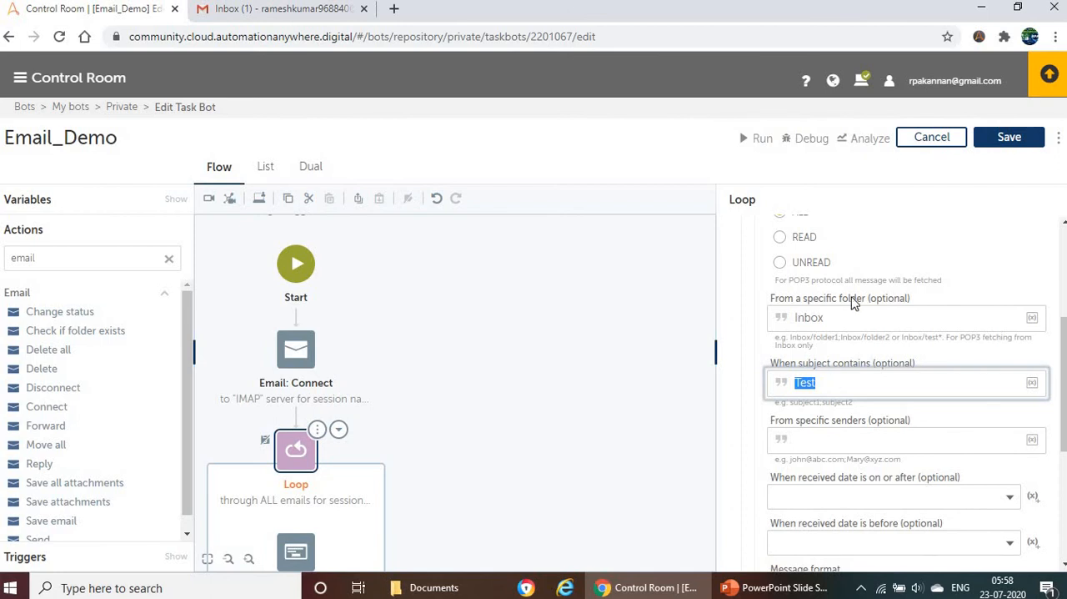
click(977, 141)
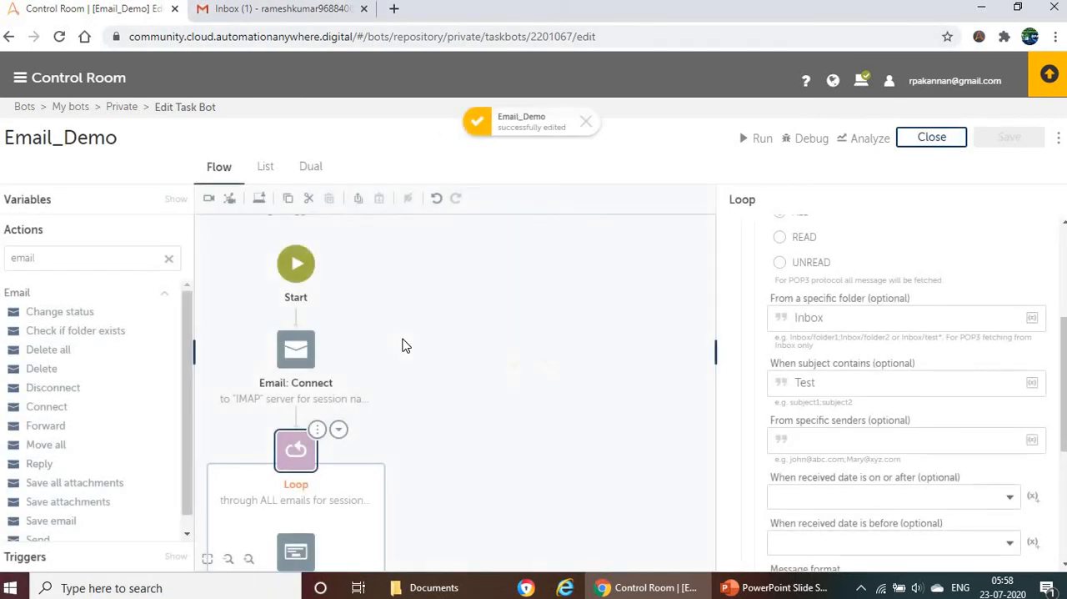
Step: Delete the Message box action inside the Loop
scroll(337, 467, down, 3)
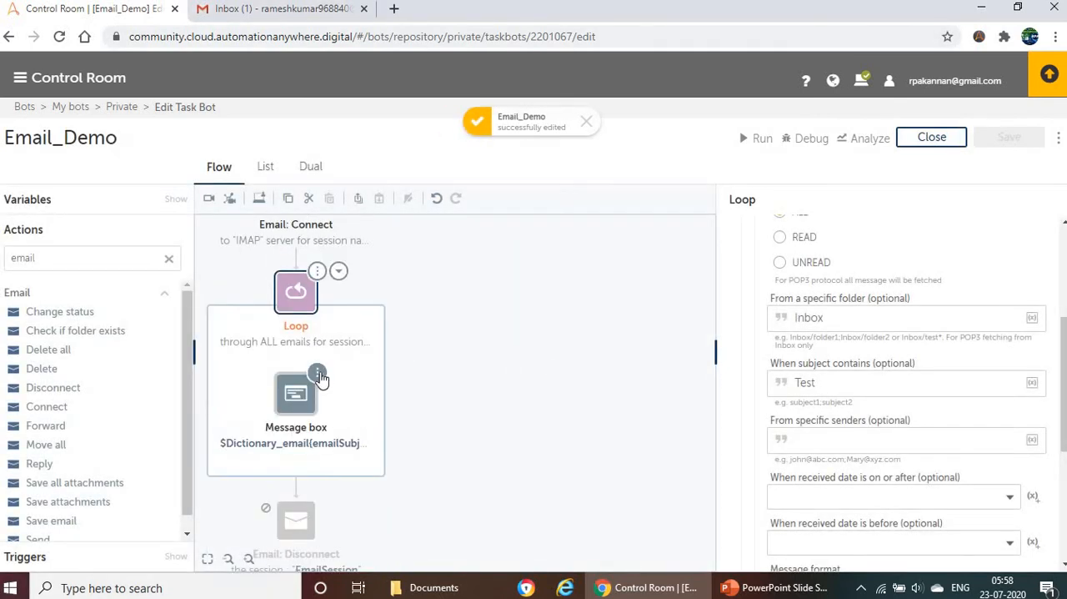
click(317, 372)
click(358, 366)
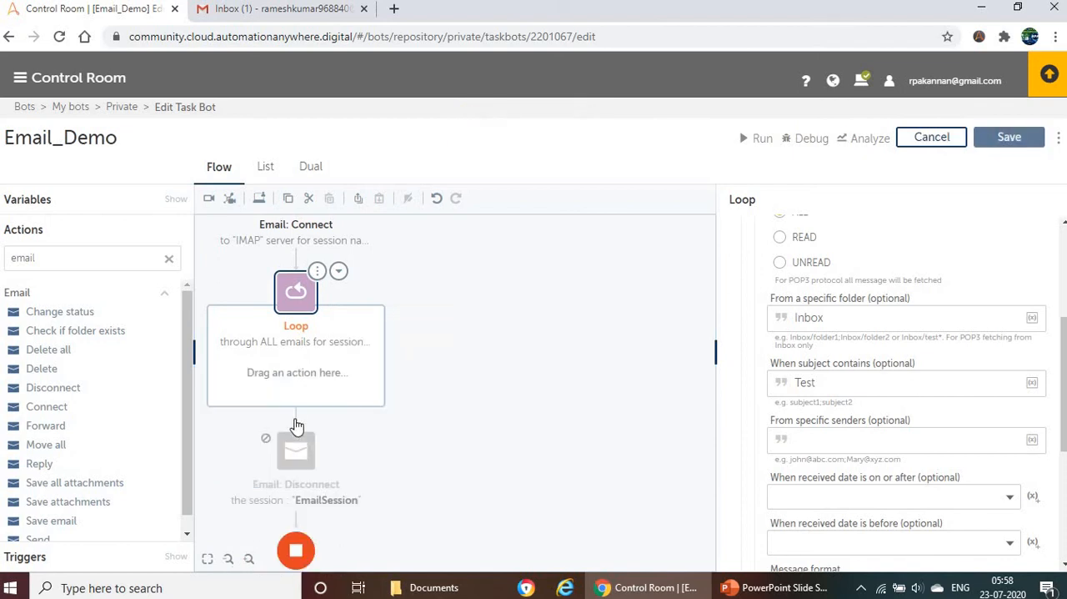
Step: Enable the disabled Email: Disconnect action at the end of the flow
click(310, 449)
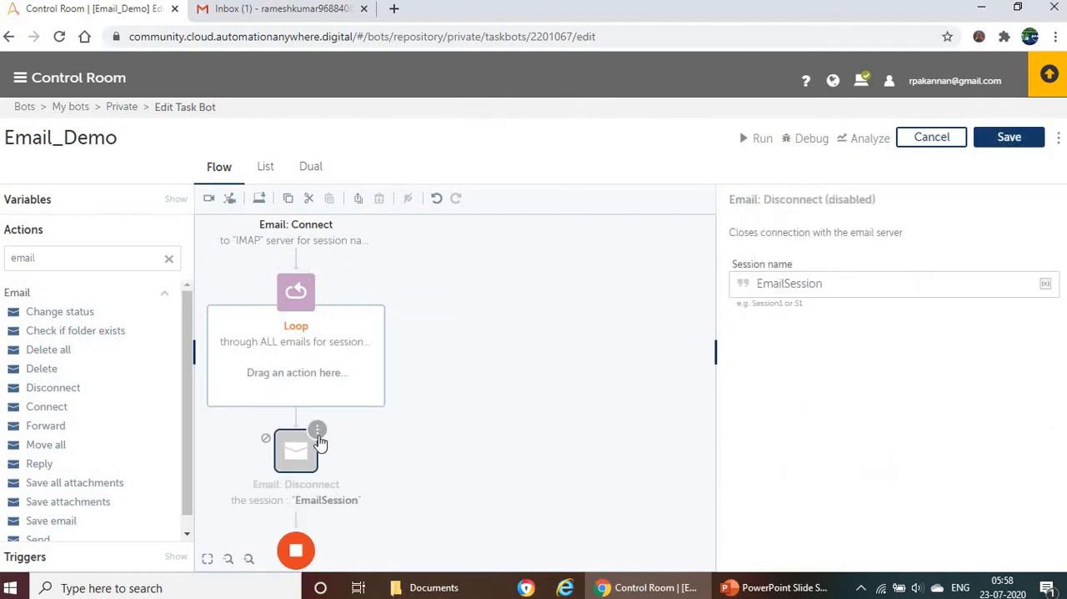
click(318, 431)
click(371, 453)
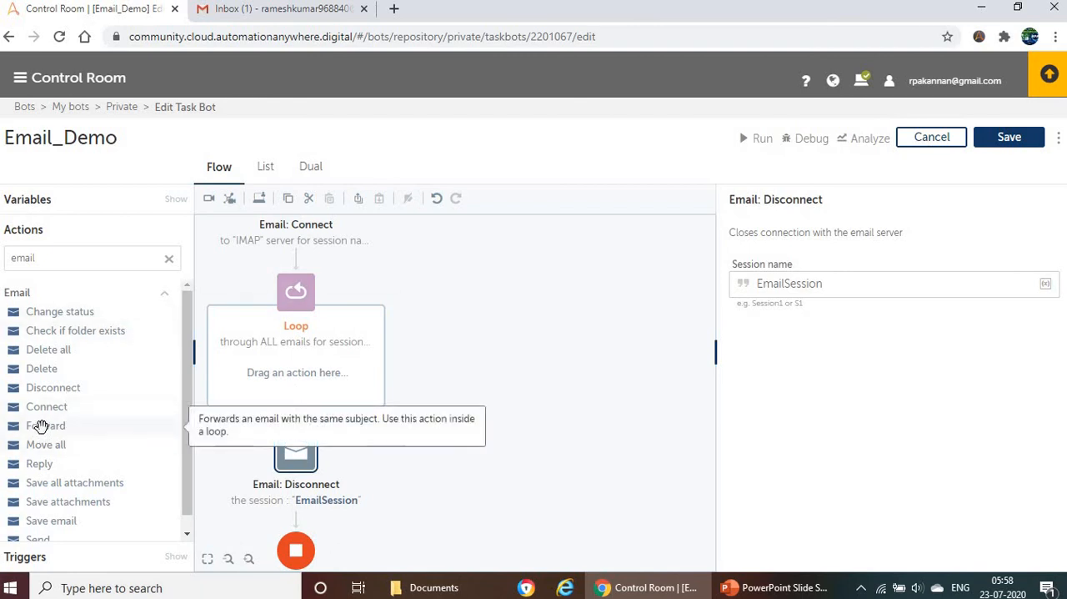
Step: Add an Email: Forward action inside the Loop and open its settings
drag(40, 426, 323, 379)
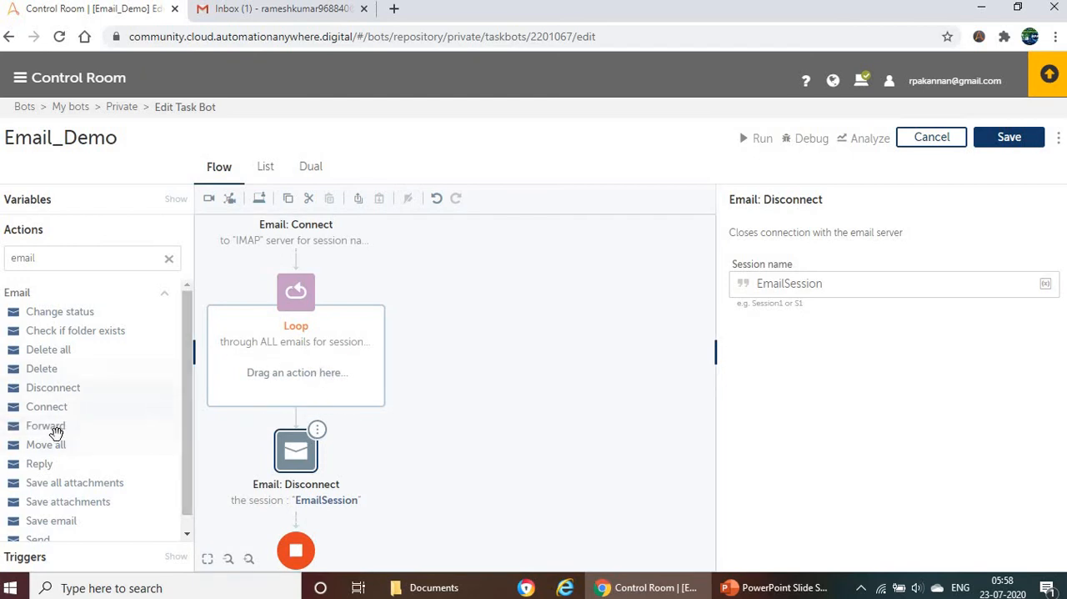
drag(44, 427, 300, 391)
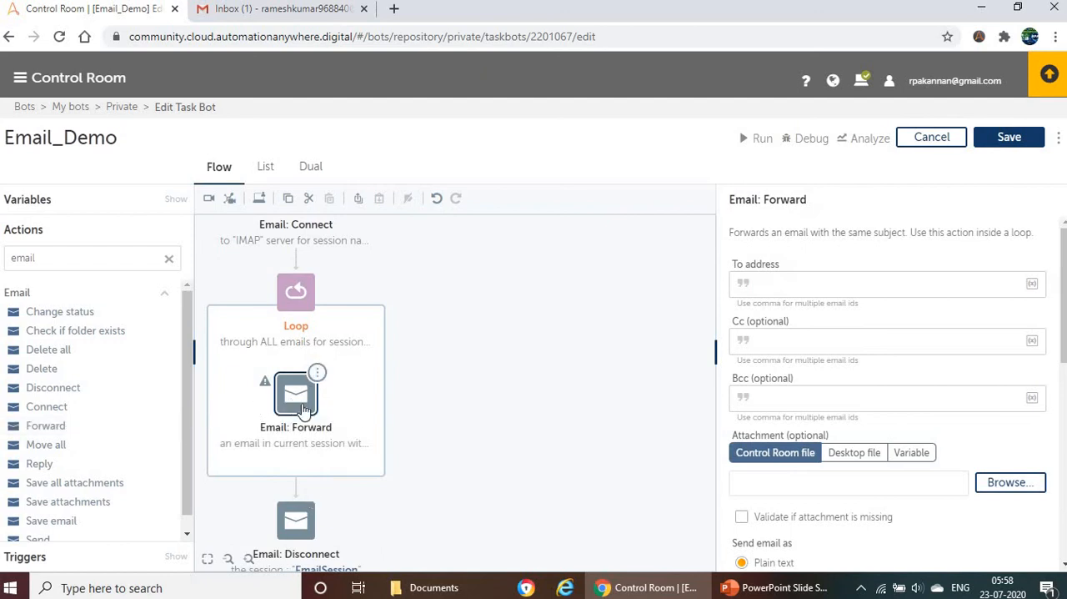
click(303, 407)
click(302, 405)
Step: Enter the recipient's email address as the To address of the Email: Forward action
click(796, 289)
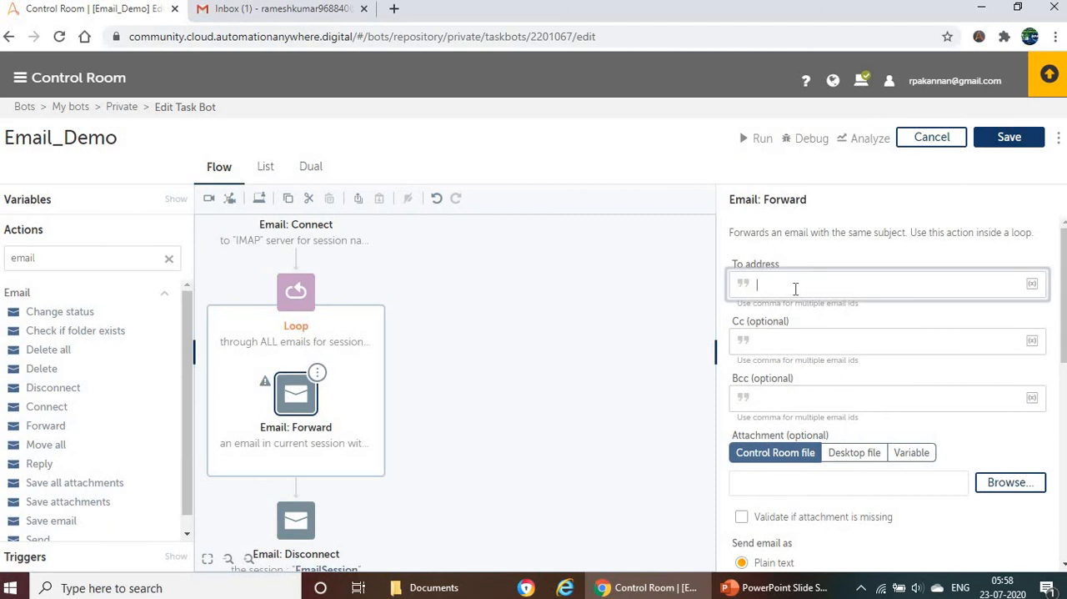
key(ctrl+v)
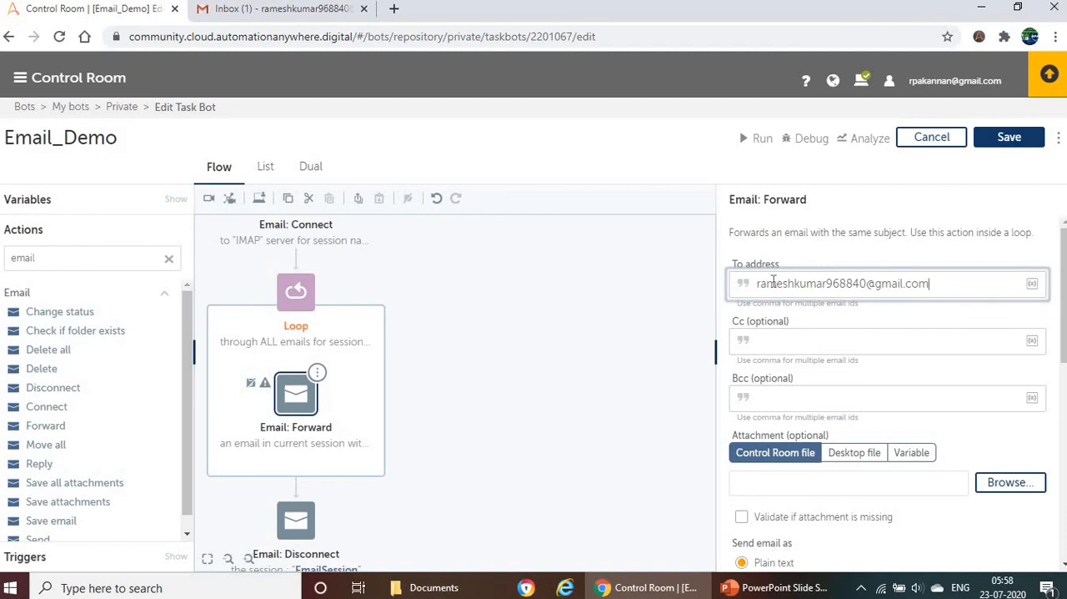
key(ctrl+a)
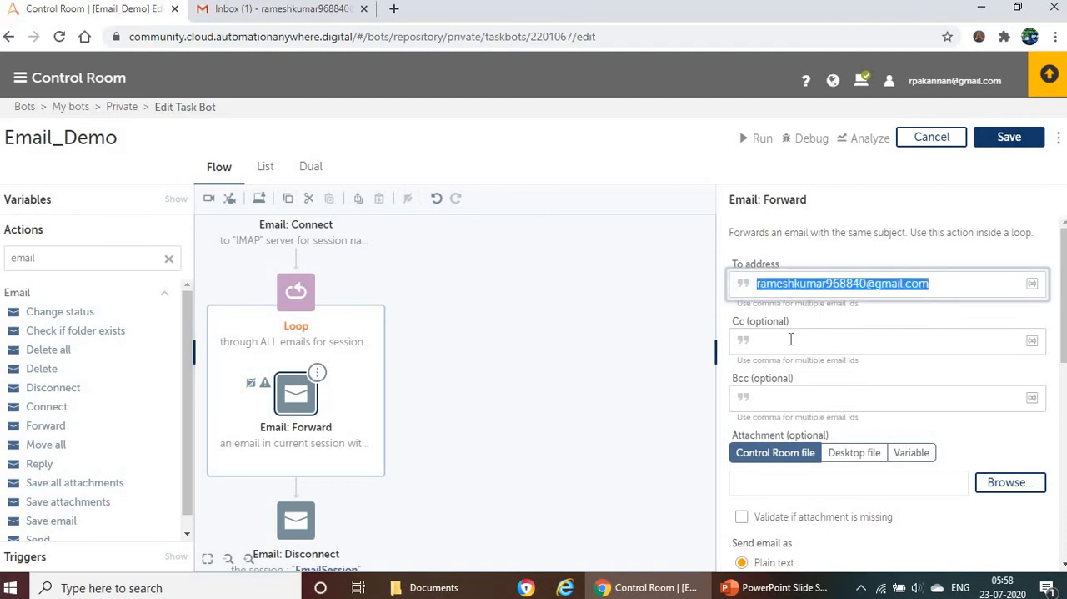
click(791, 340)
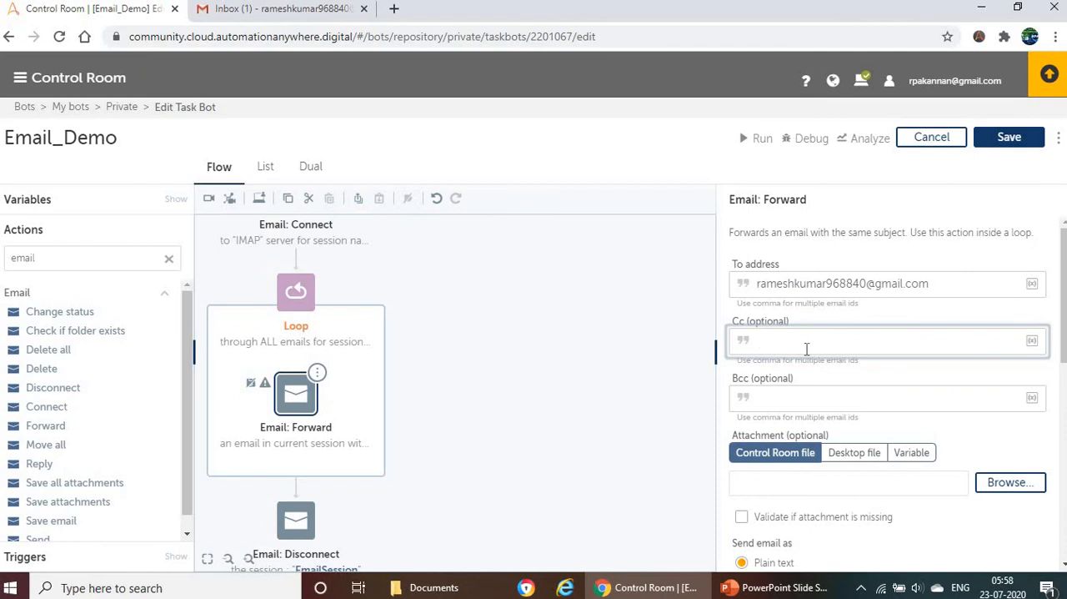
Step: Review the attachment, message format, message and email server settings of the Email: Forward action
scroll(808, 338, down, 2)
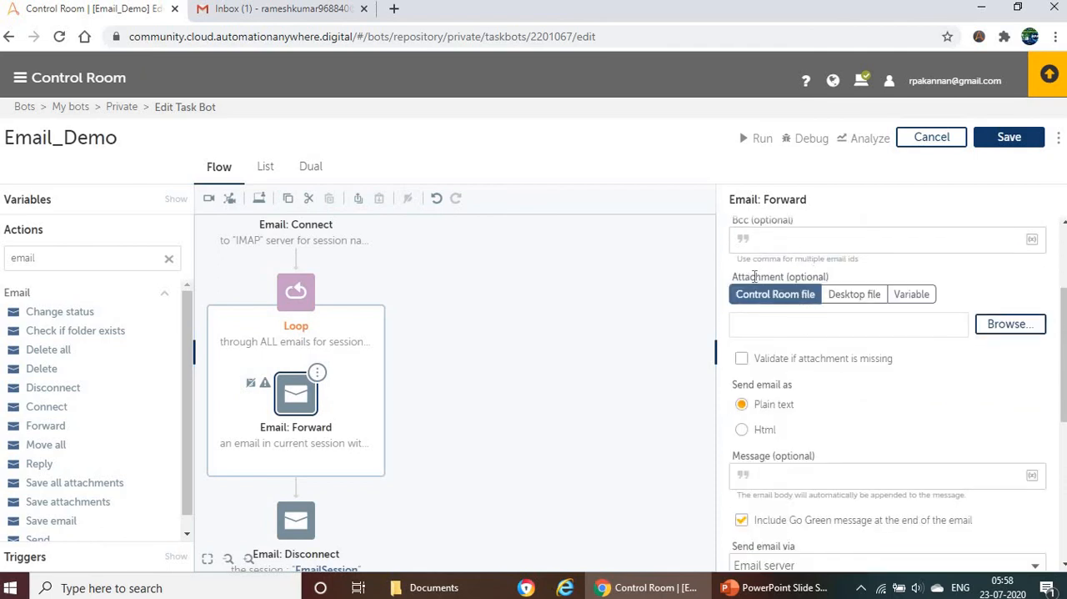
scroll(826, 334, down, 2)
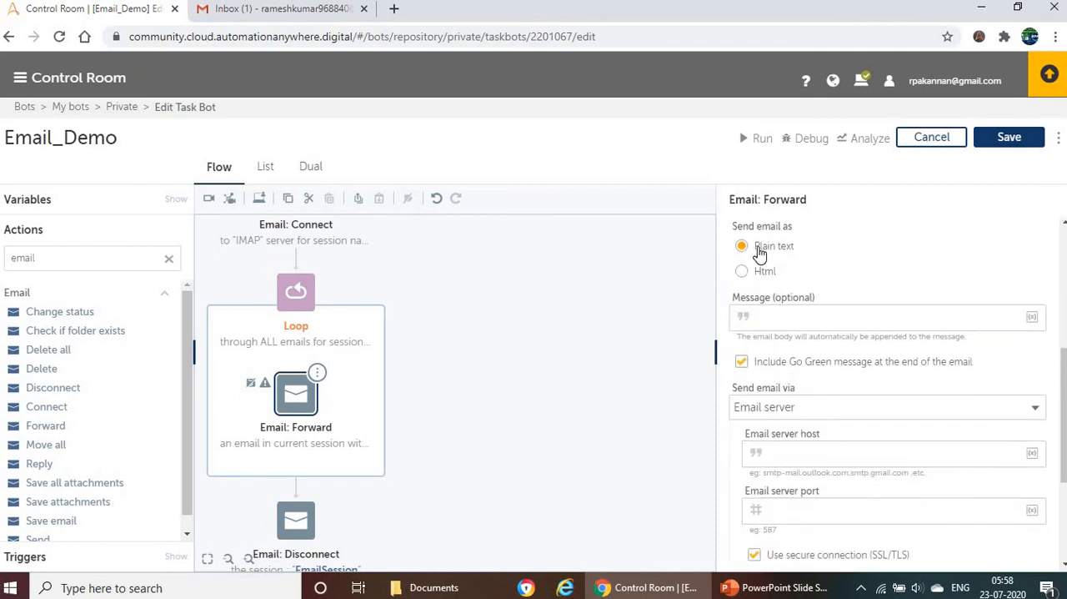
click(796, 322)
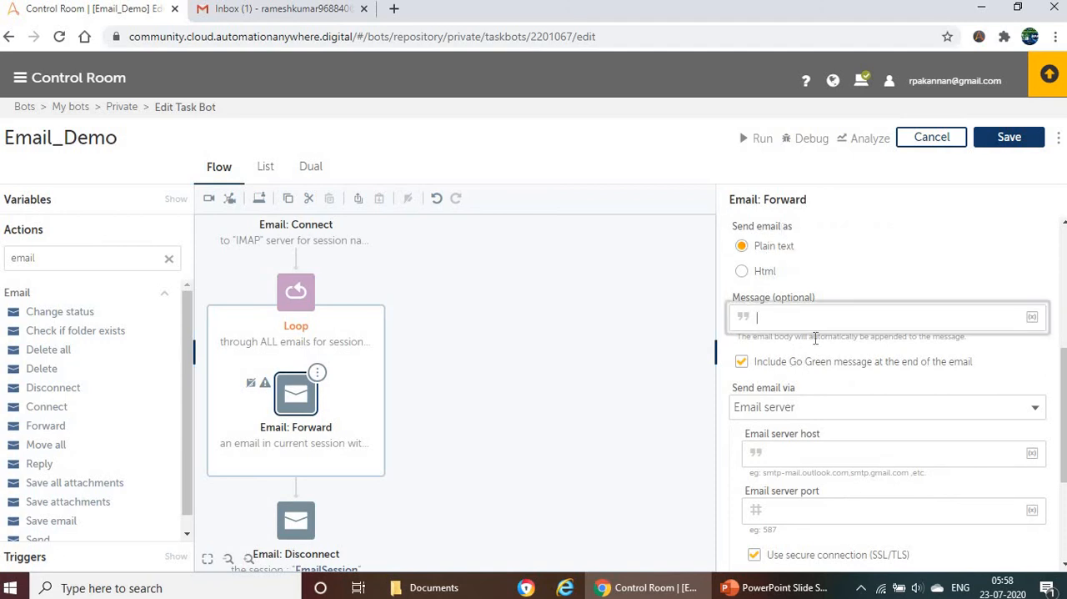
scroll(814, 337, up, 2)
scroll(803, 442, down, 1)
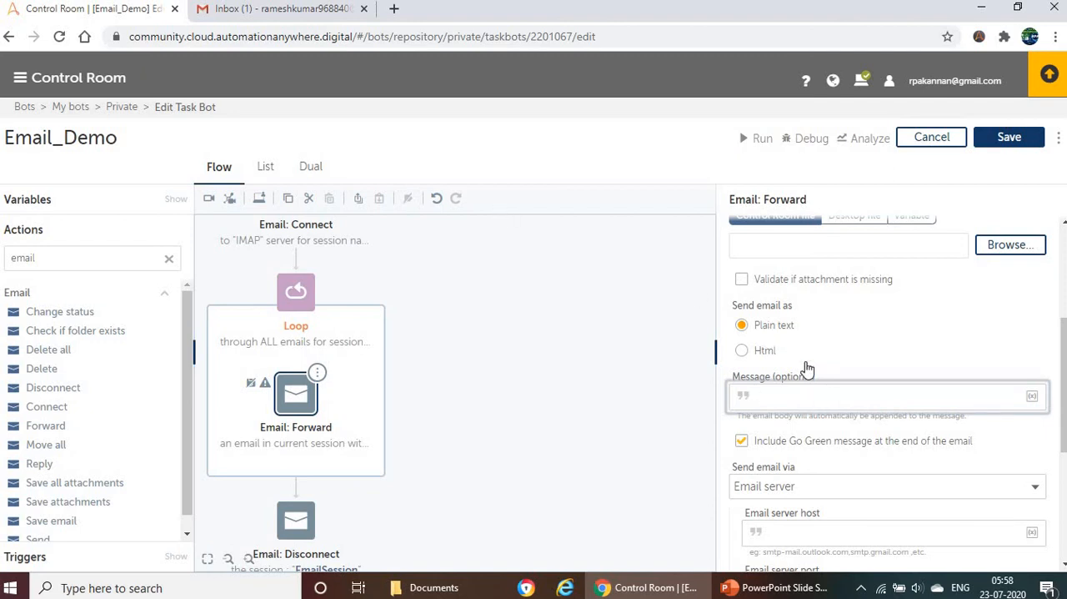
scroll(886, 367, down, 2)
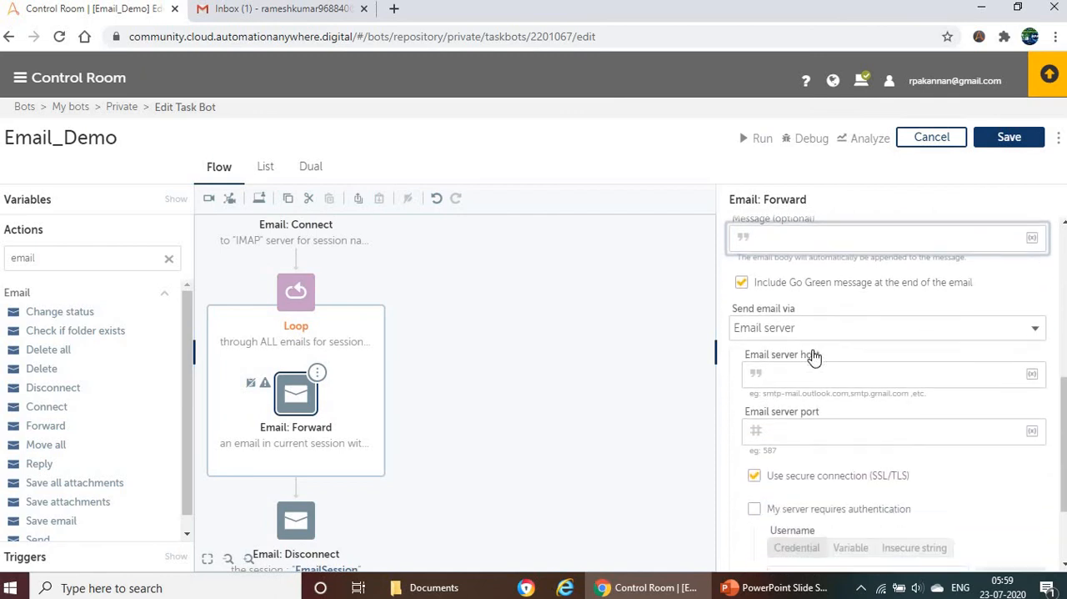
click(822, 372)
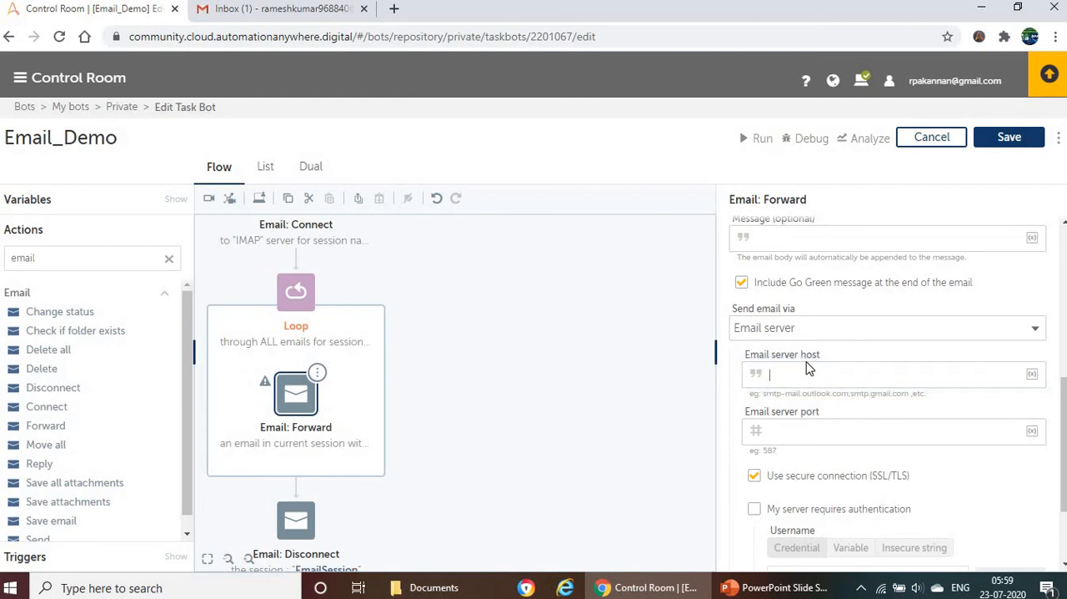
scroll(327, 289, up, 1)
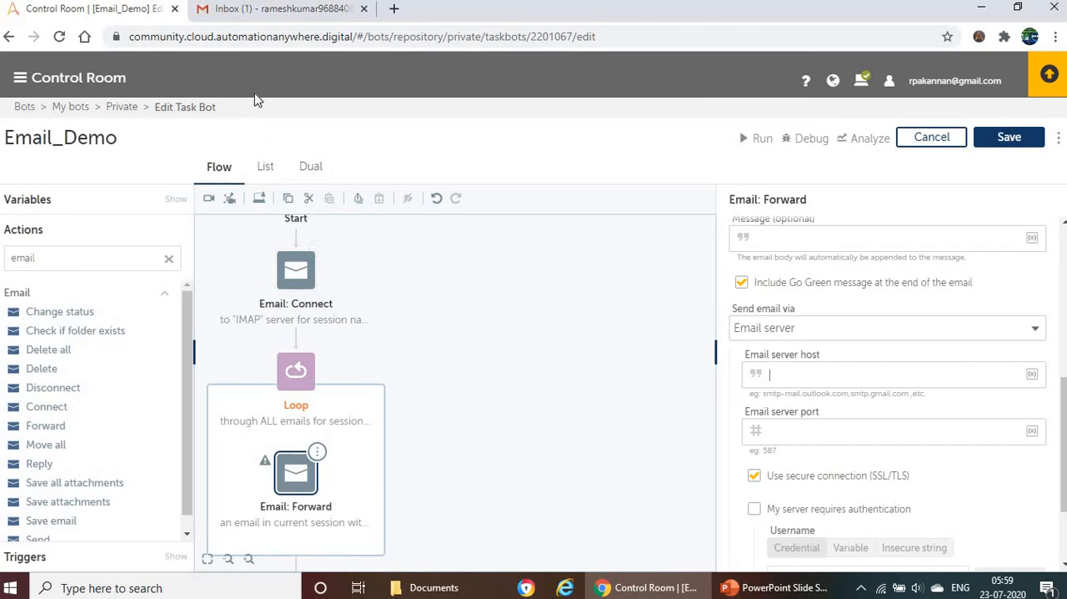
Step: Reopen the Email: Forward action's settings and set the email server host to smtp.gmail.com
click(303, 481)
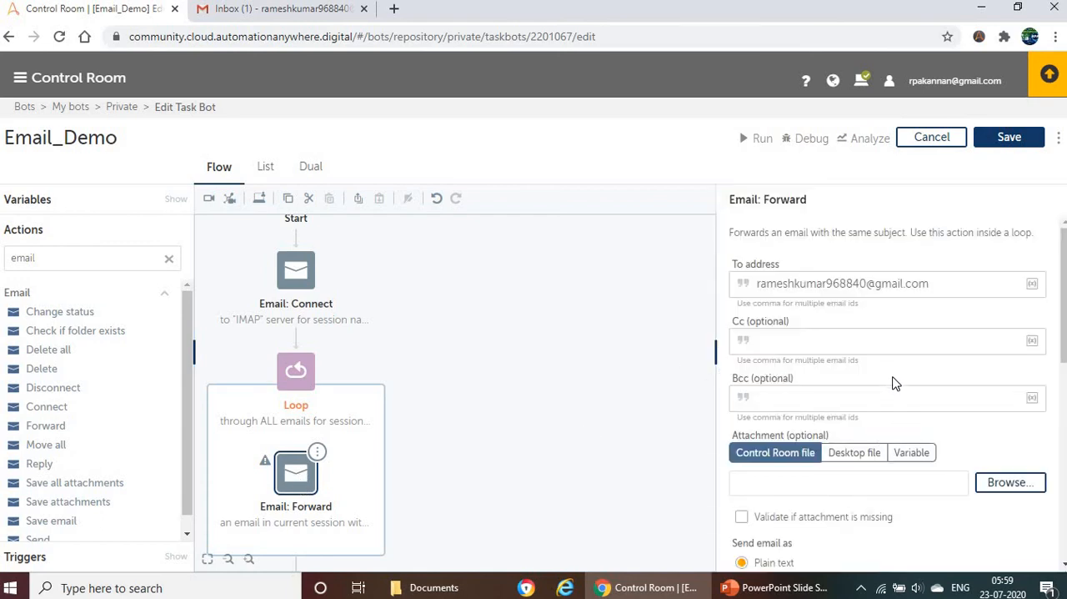
scroll(894, 382, down, 2)
scroll(900, 365, down, 1)
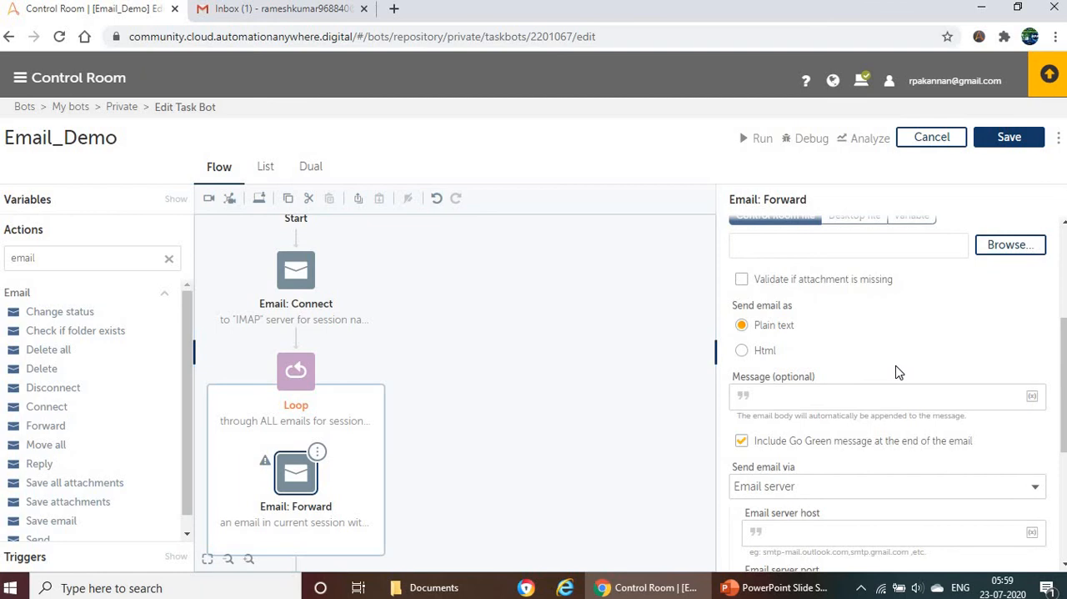
scroll(967, 361, down, 1)
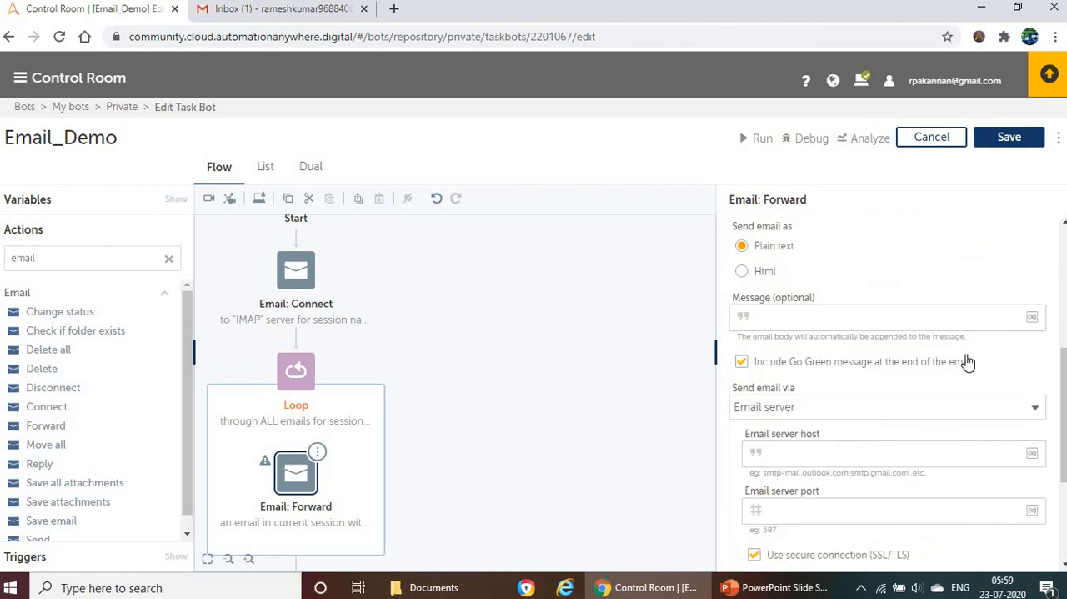
scroll(821, 403, down, 1)
click(808, 374)
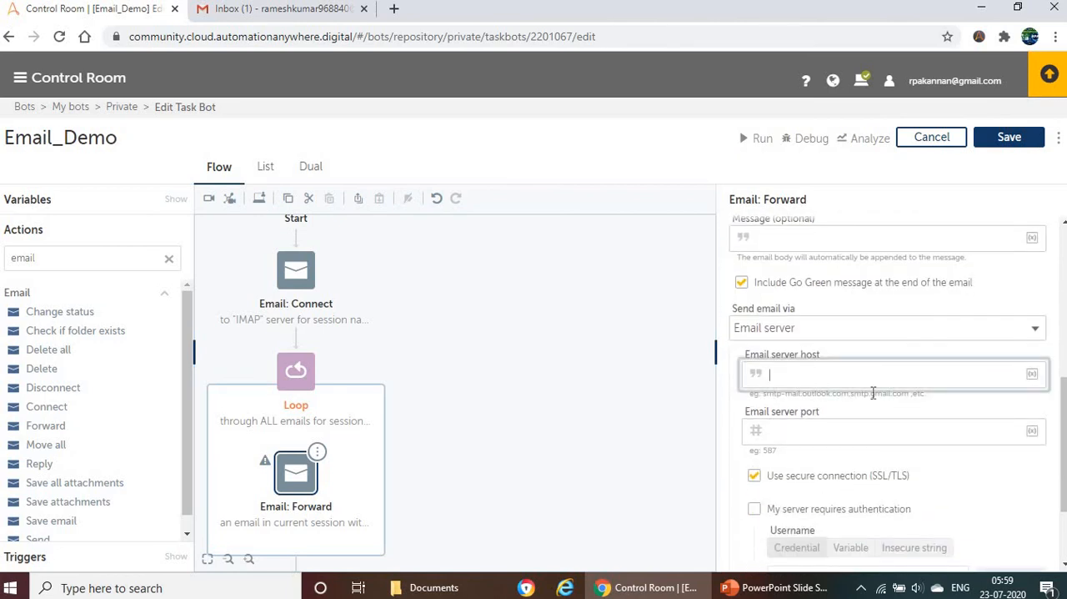
text(smtp.gmail.com)
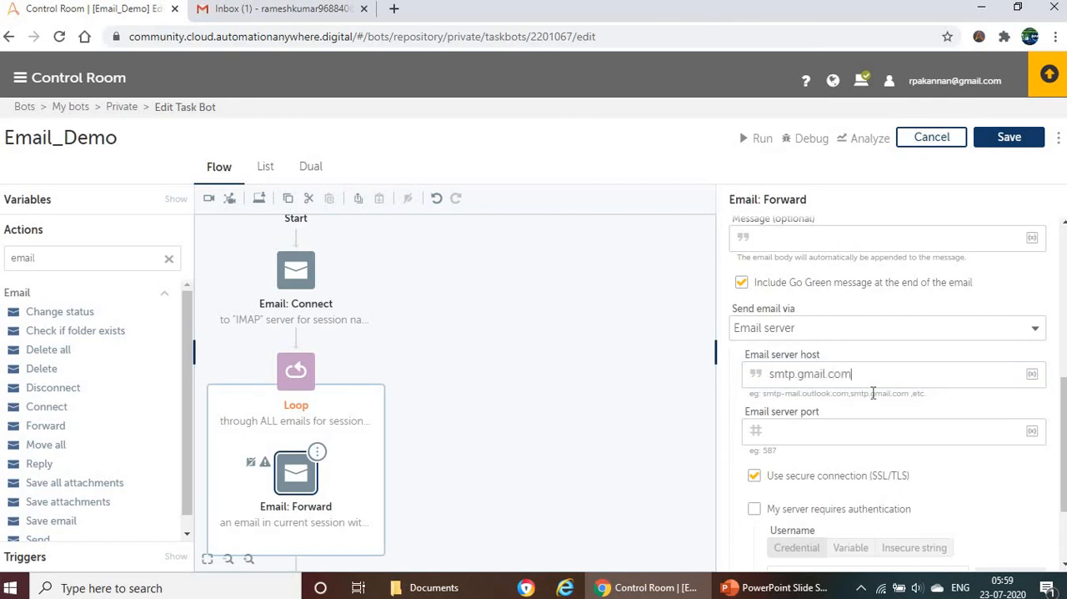
Step: Check Gmail's sending port in the PowerPoint server table, then return to the bot and set the email server port to 587
click(831, 427)
click(730, 588)
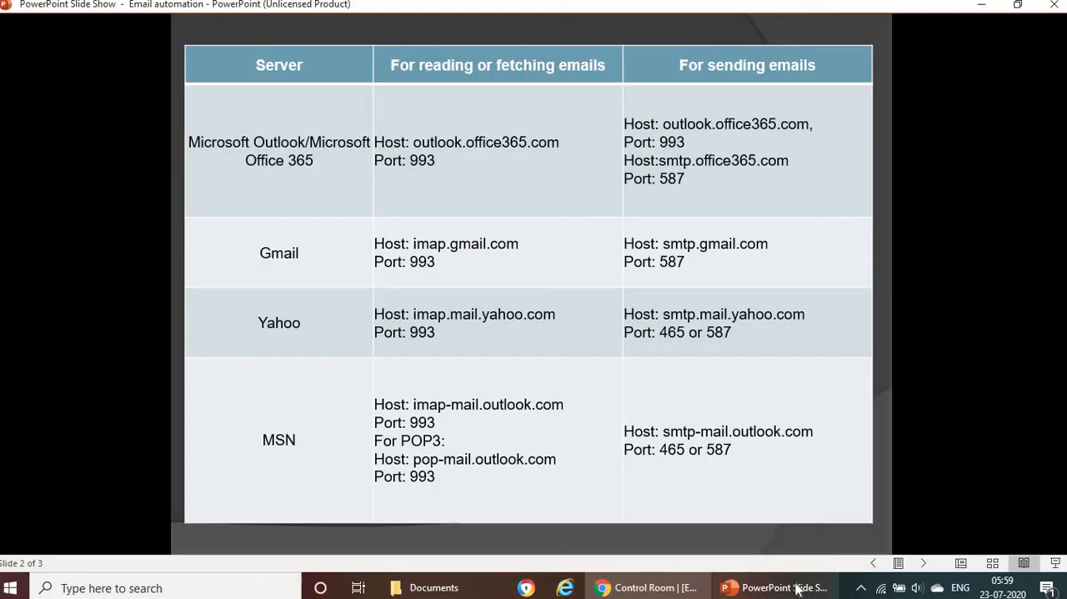
key(alt+Tab)
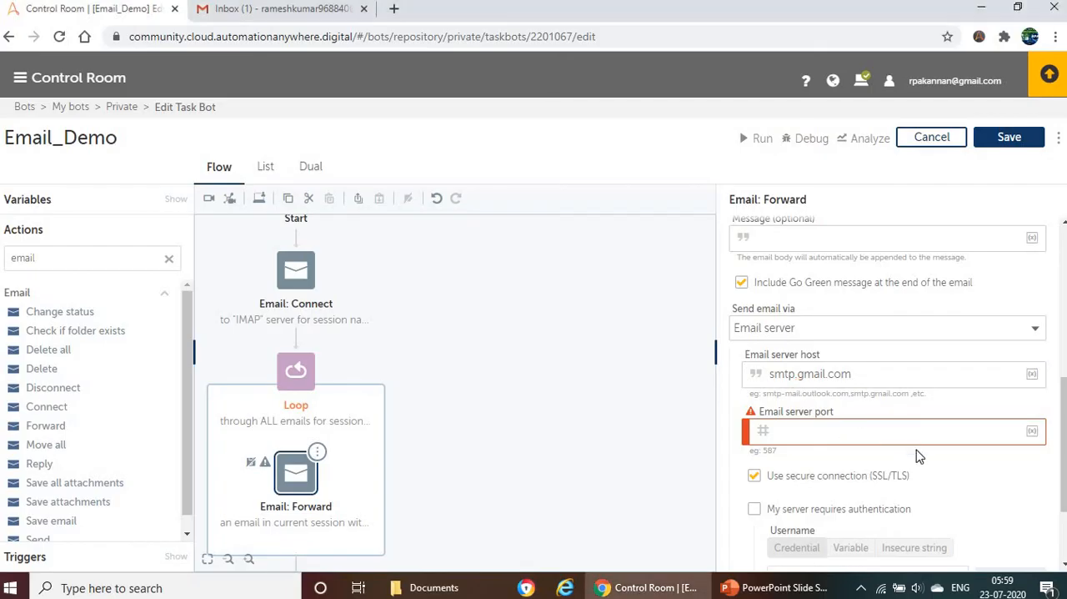
text(587)
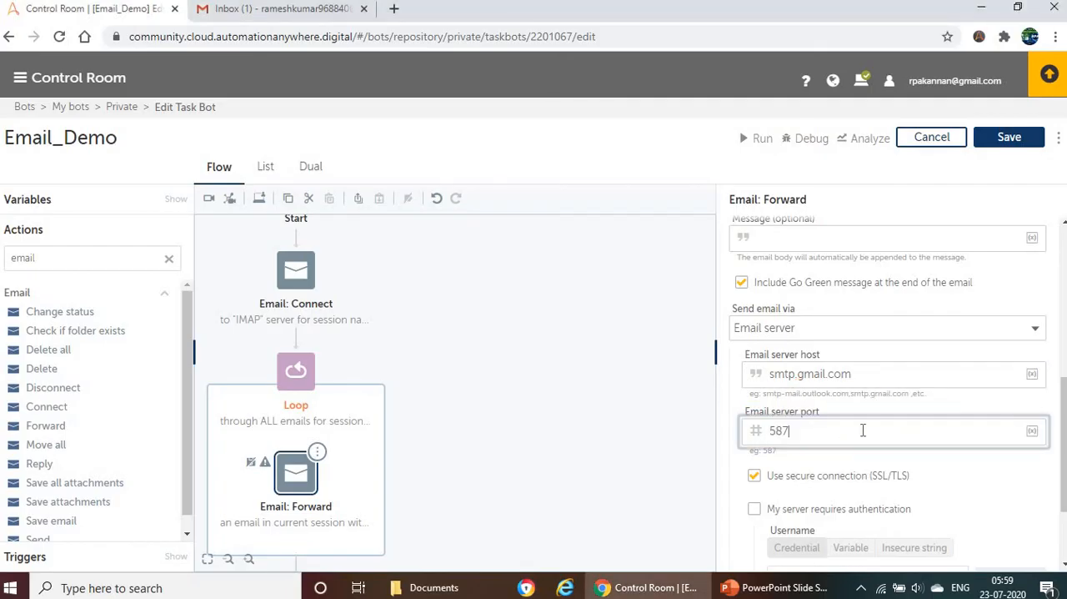
Step: Enable My server requires authentication with the secure connection kept on, and set the username to an insecure string using the my_username variable
scroll(834, 475, down, 1)
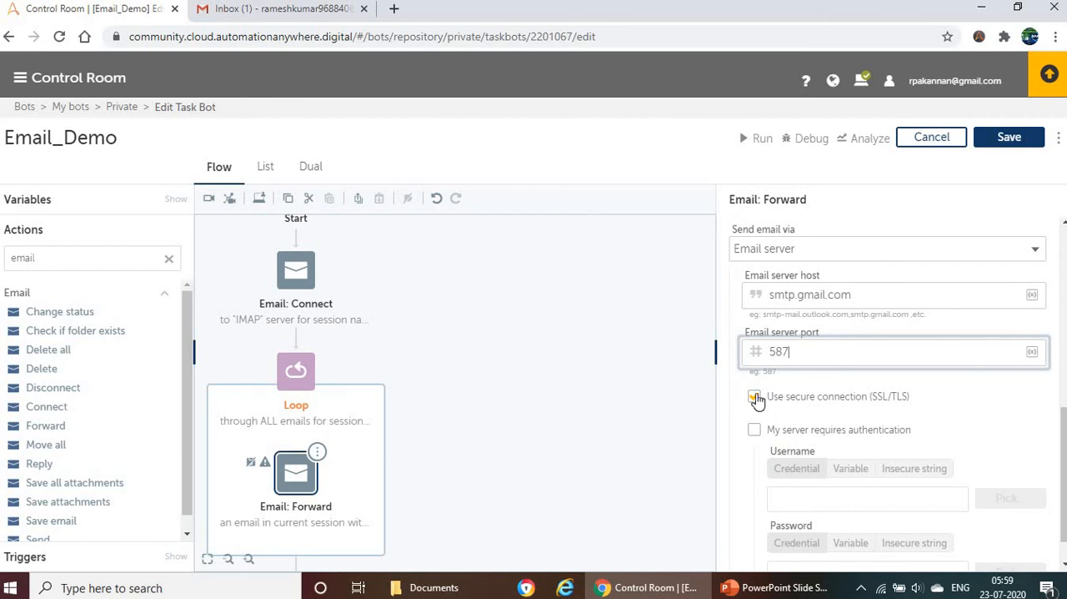
click(757, 399)
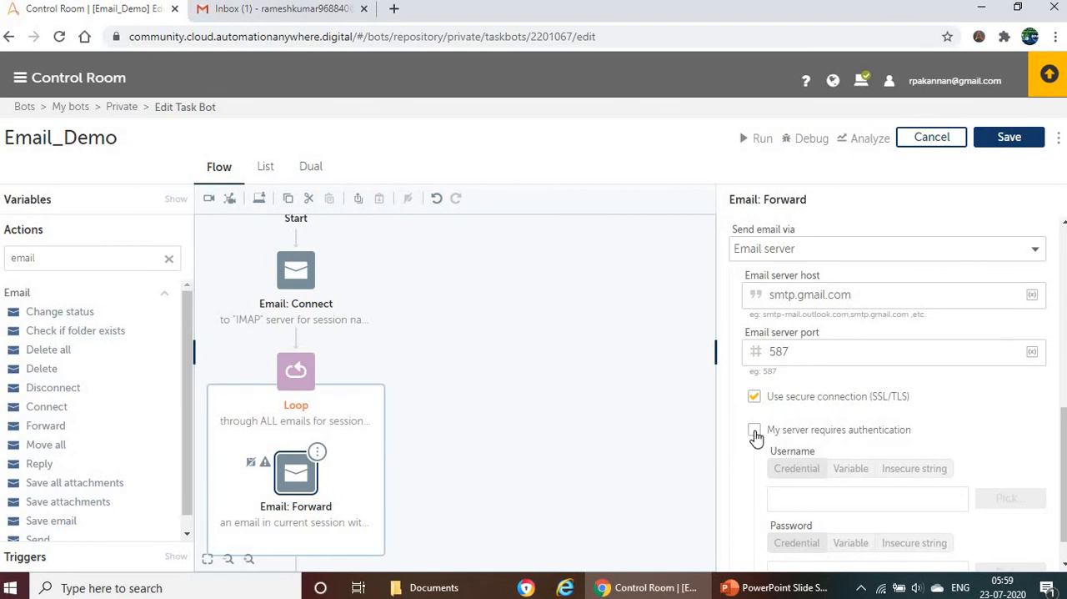
click(755, 431)
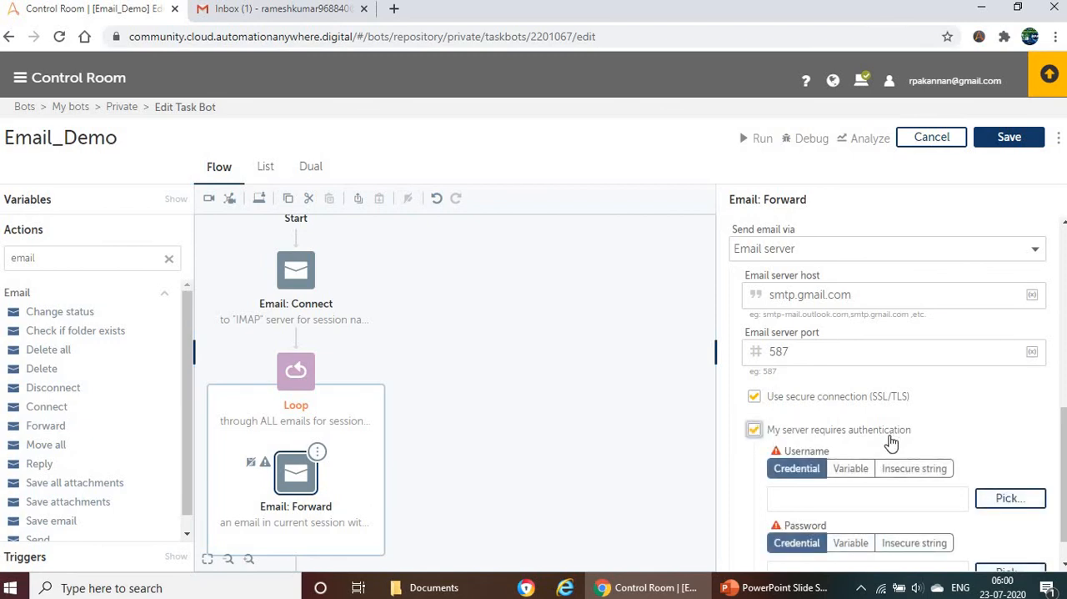
click(912, 471)
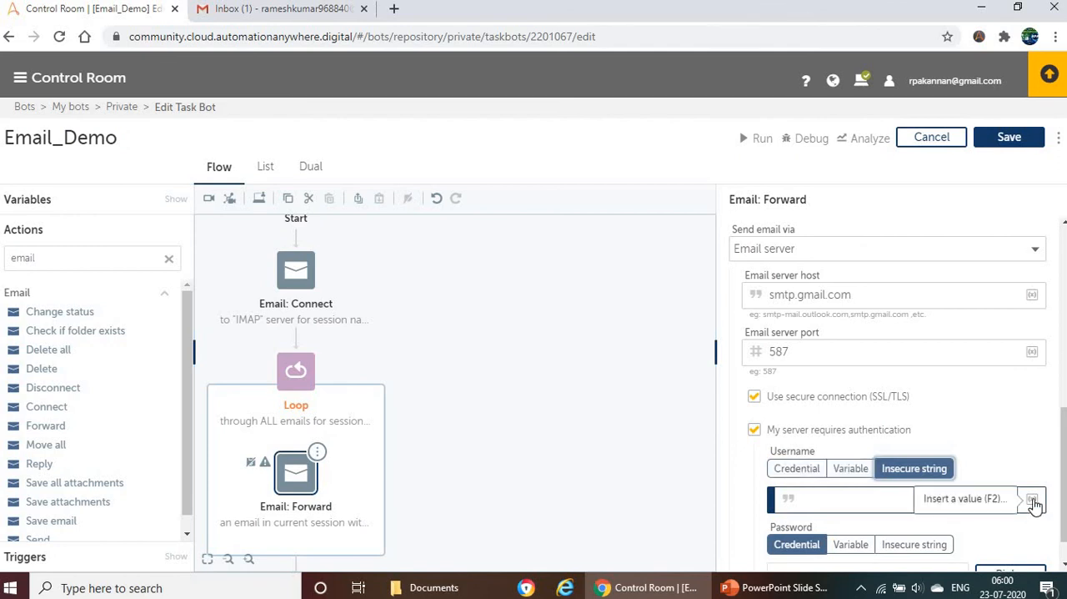
click(1032, 499)
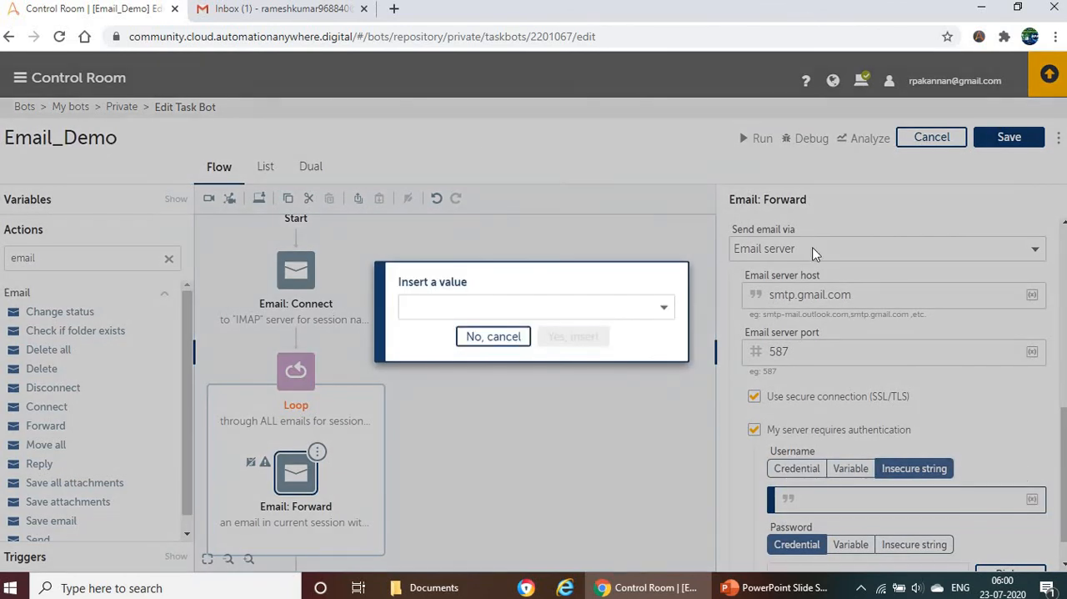
click(559, 308)
click(477, 64)
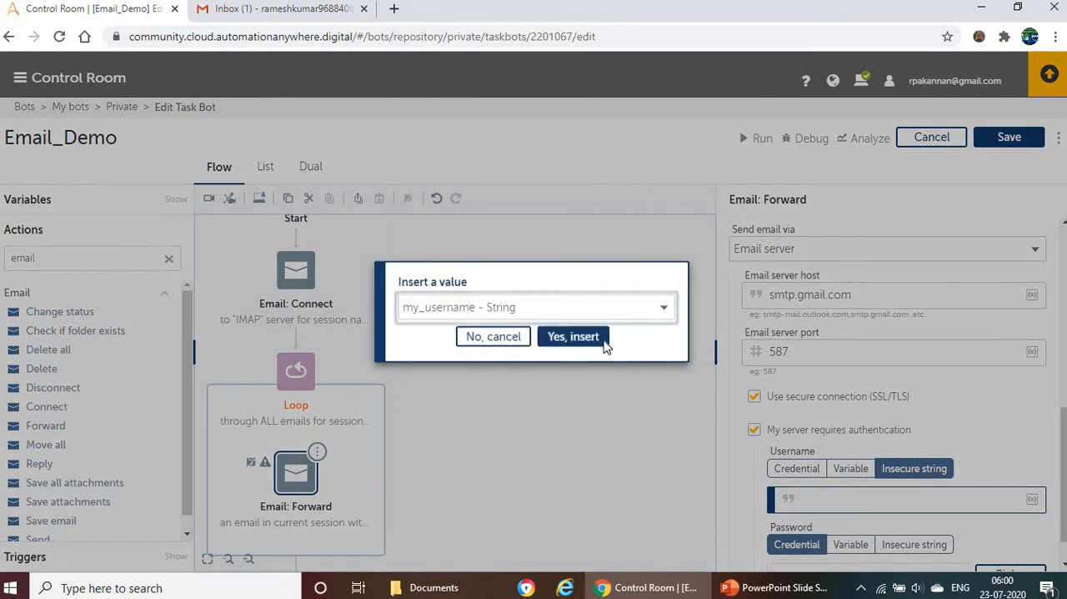
click(574, 336)
Step: Set the Email: Forward authentication password to an insecure string using the my_password variable
scroll(944, 500, down, 1)
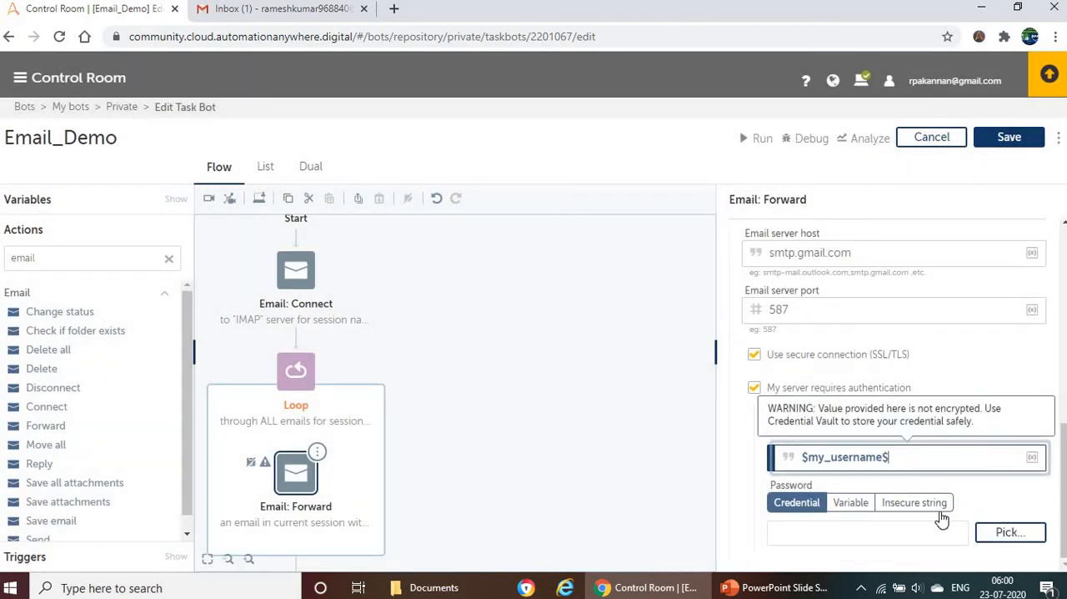
click(918, 505)
click(1033, 533)
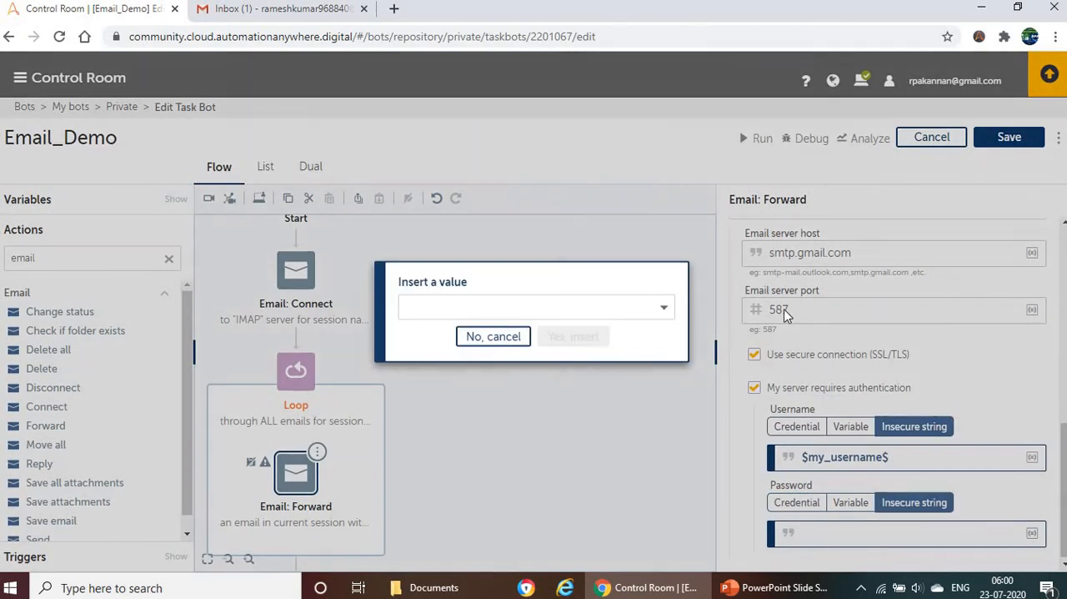
click(647, 308)
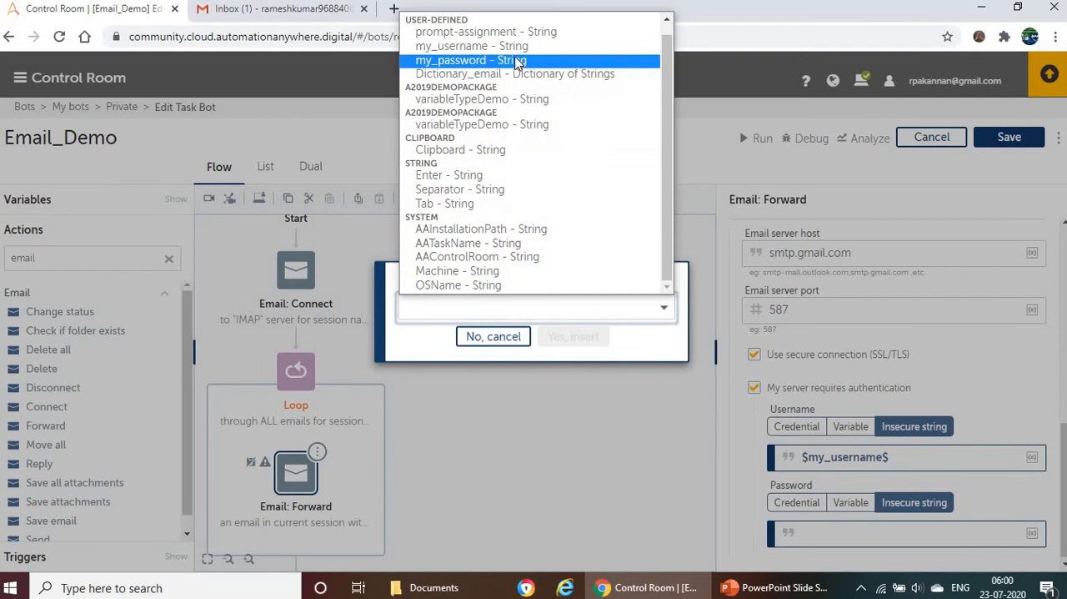
click(519, 62)
click(573, 336)
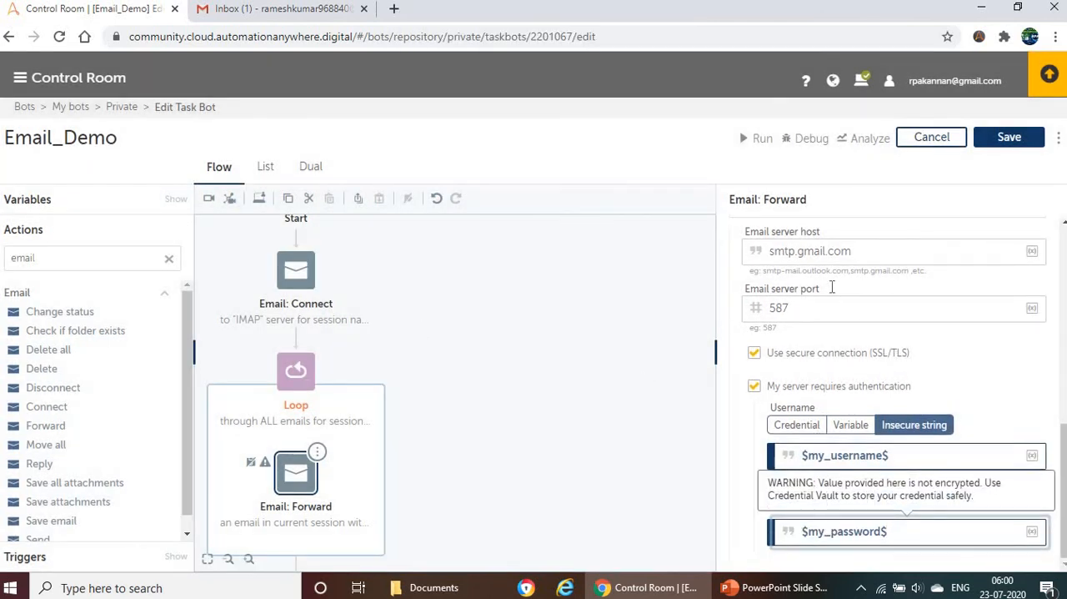
Step: Review the Loop's subject filter and the To address of the Email: Forward action
scroll(829, 288, up, 5)
scroll(384, 371, down, 5)
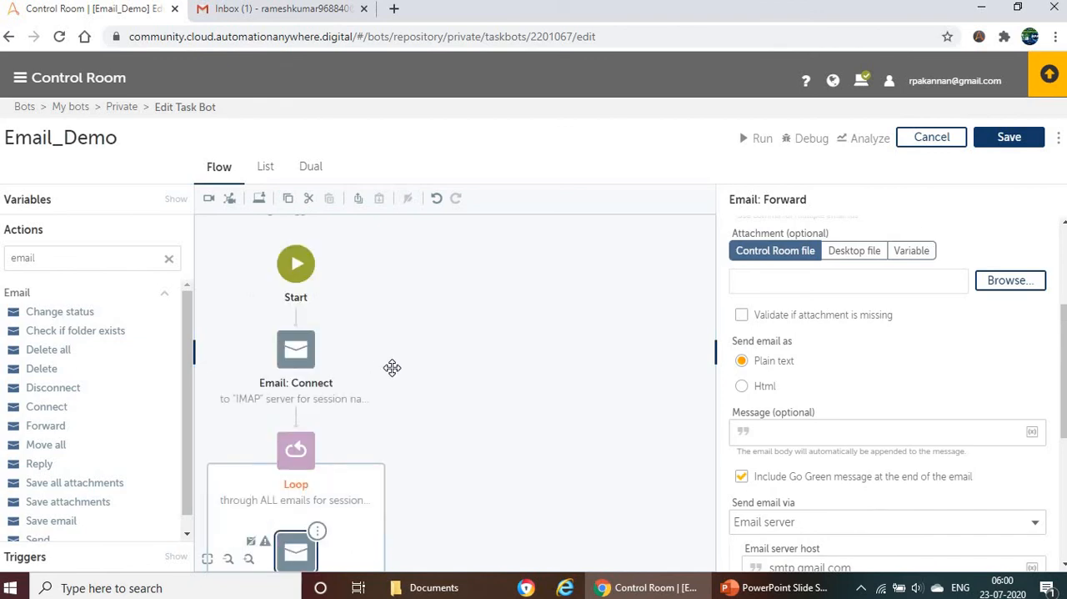
scroll(332, 278, up, 1)
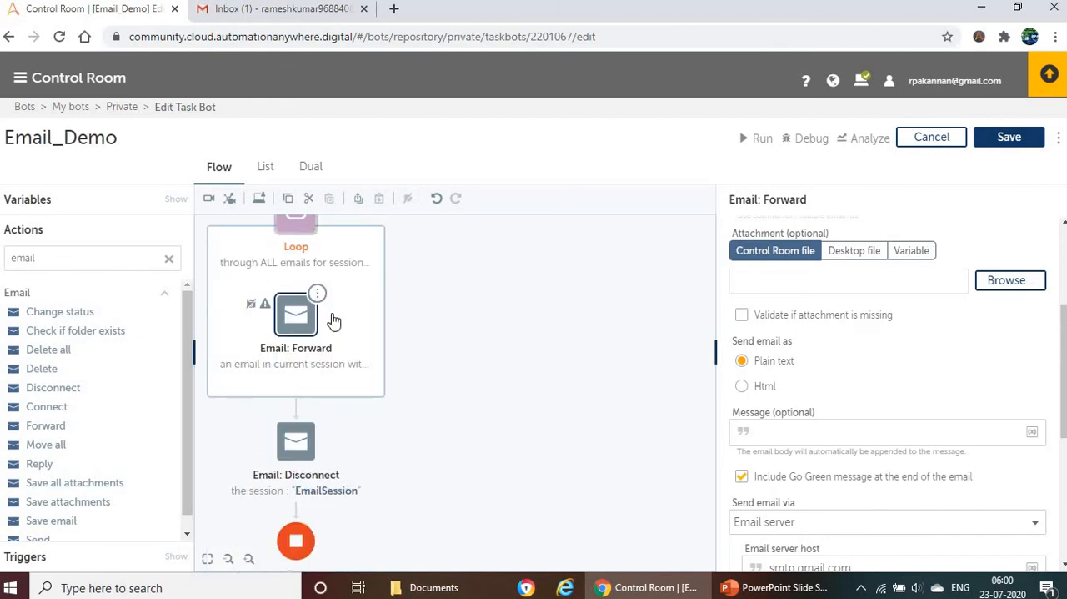
click(298, 228)
scroll(929, 425, down, 3)
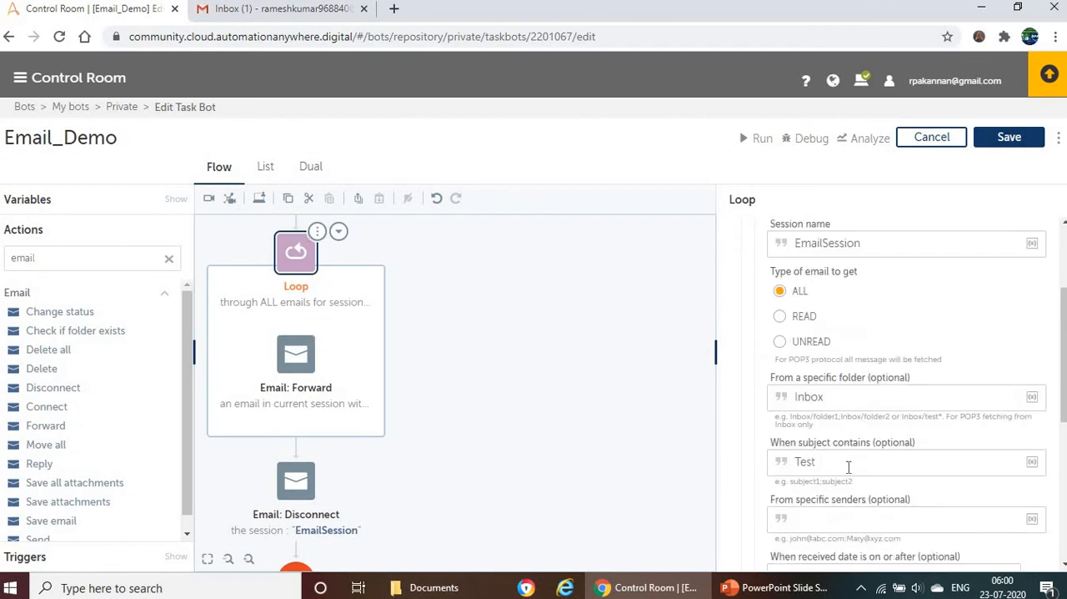
drag(849, 467, 775, 464)
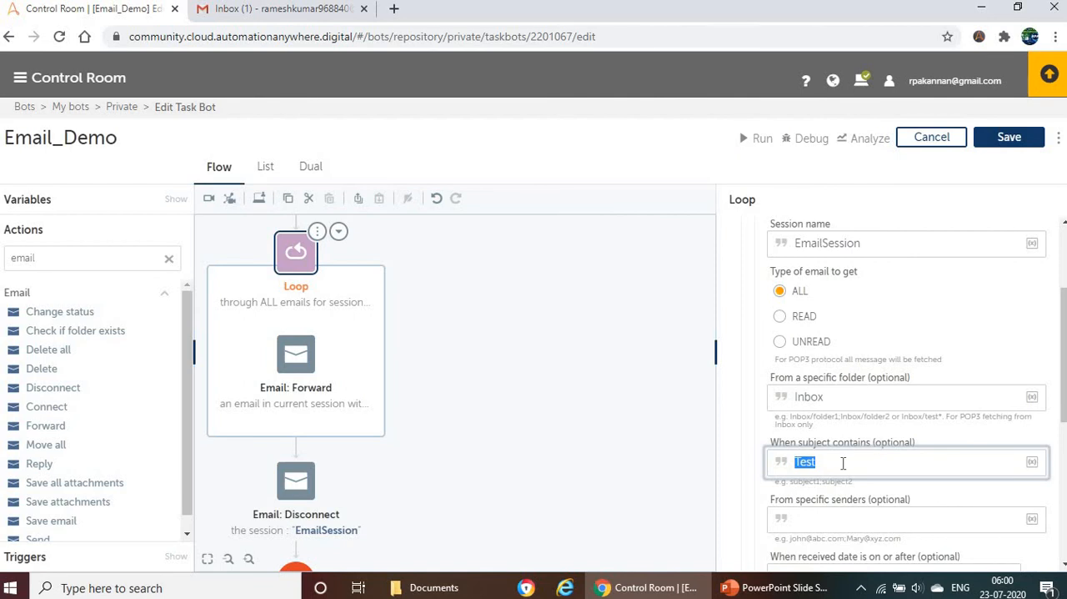
click(298, 367)
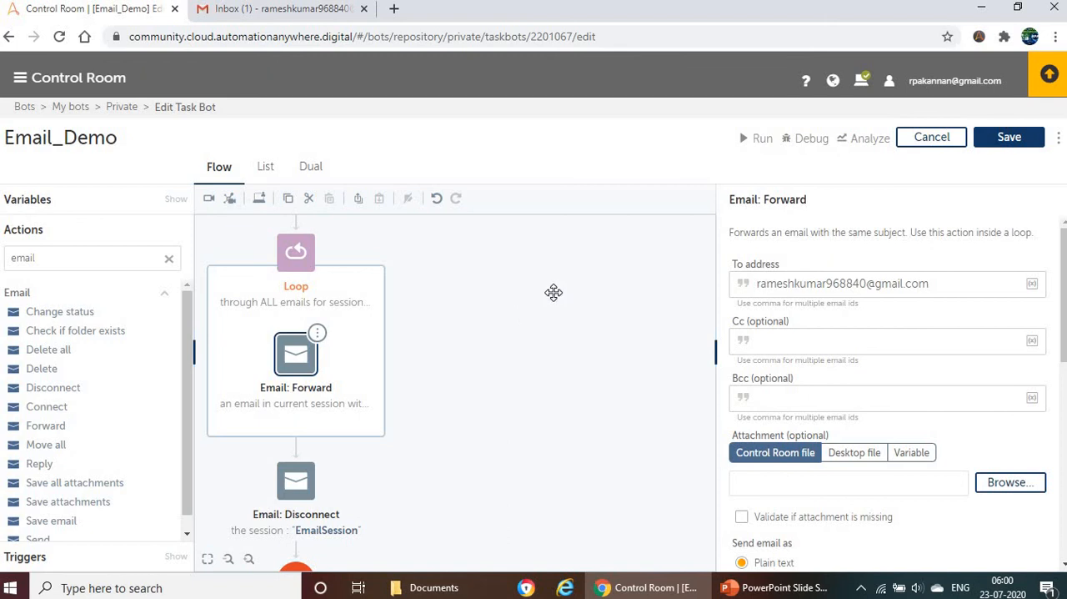
drag(903, 286, 720, 278)
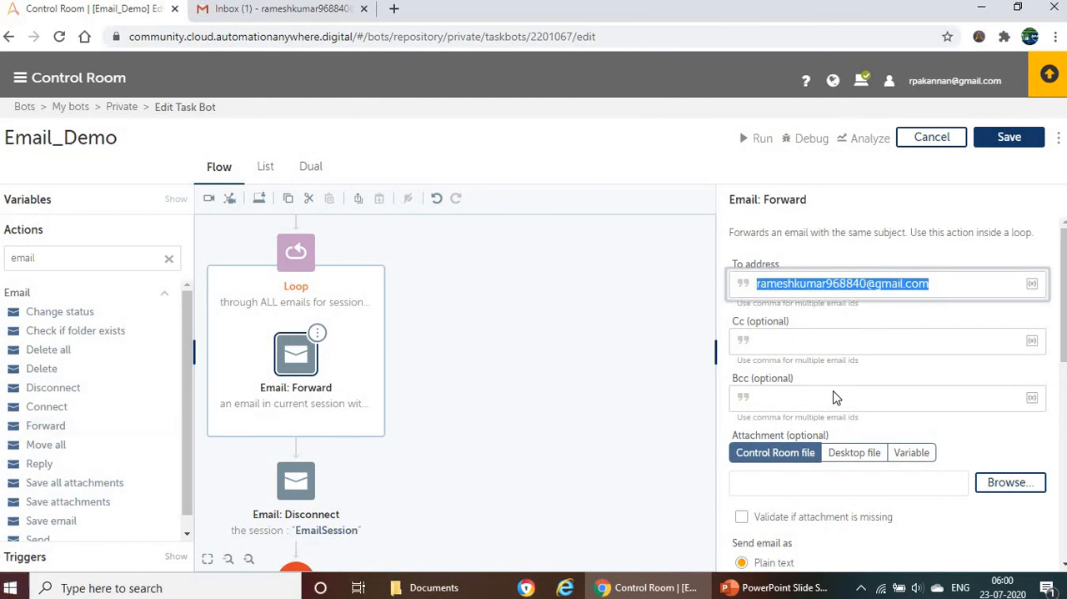
Step: Save the Email_Demo bot, run it, and dismiss the run result dialog
click(1012, 140)
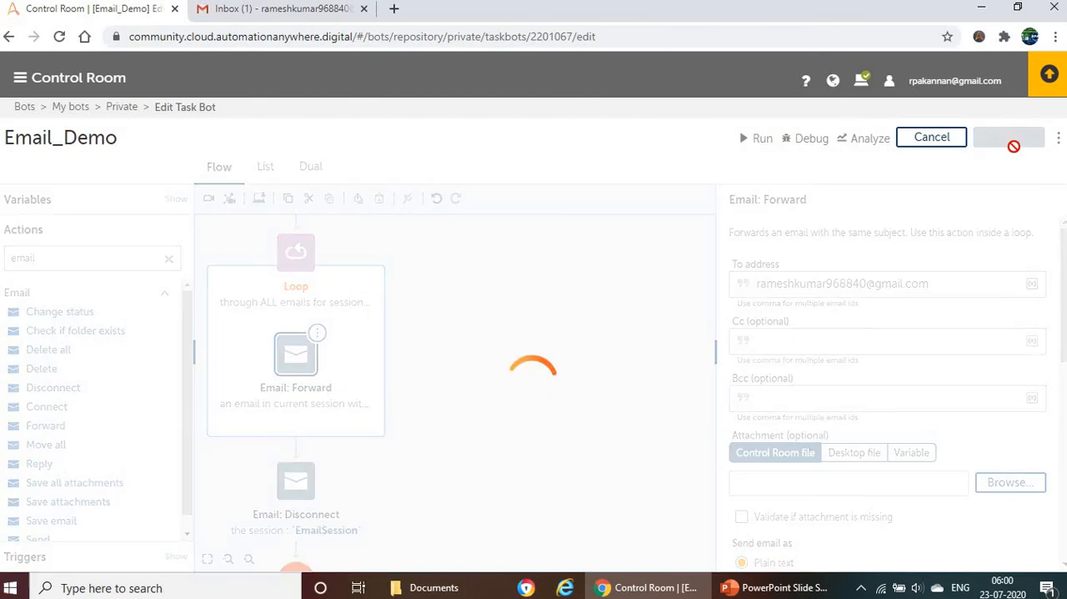
click(750, 144)
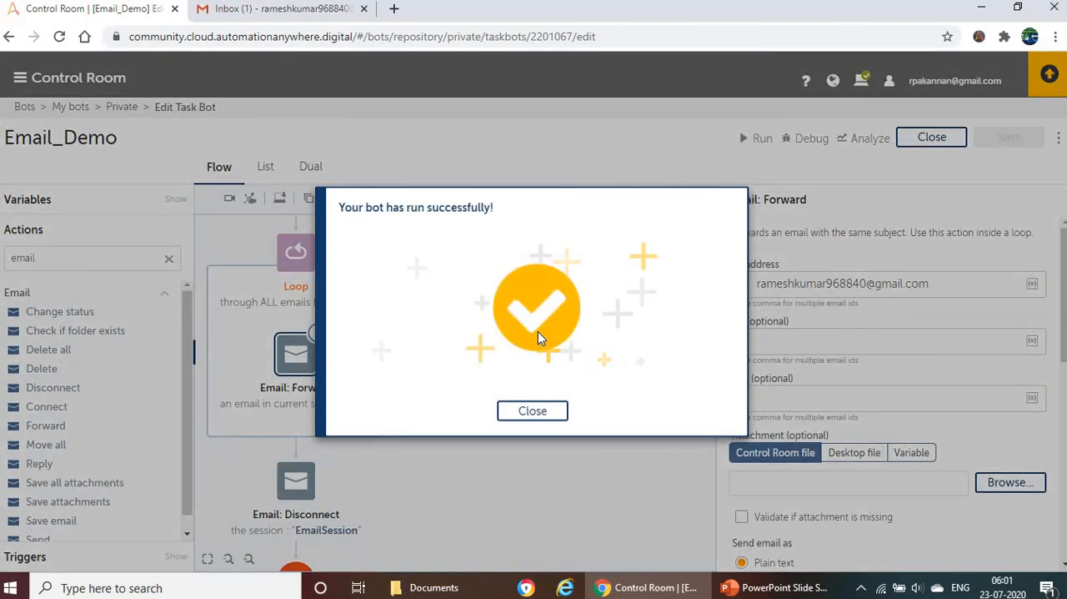
click(531, 414)
Step: Switch to Gmail and refresh the inbox to check for the forwarded Test email
click(280, 10)
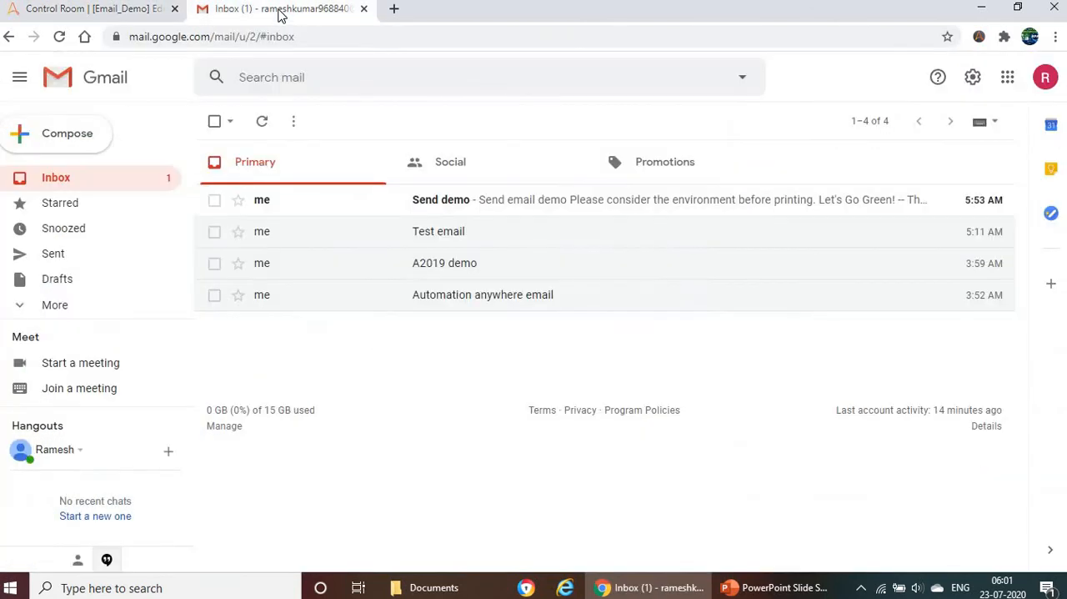
click(262, 124)
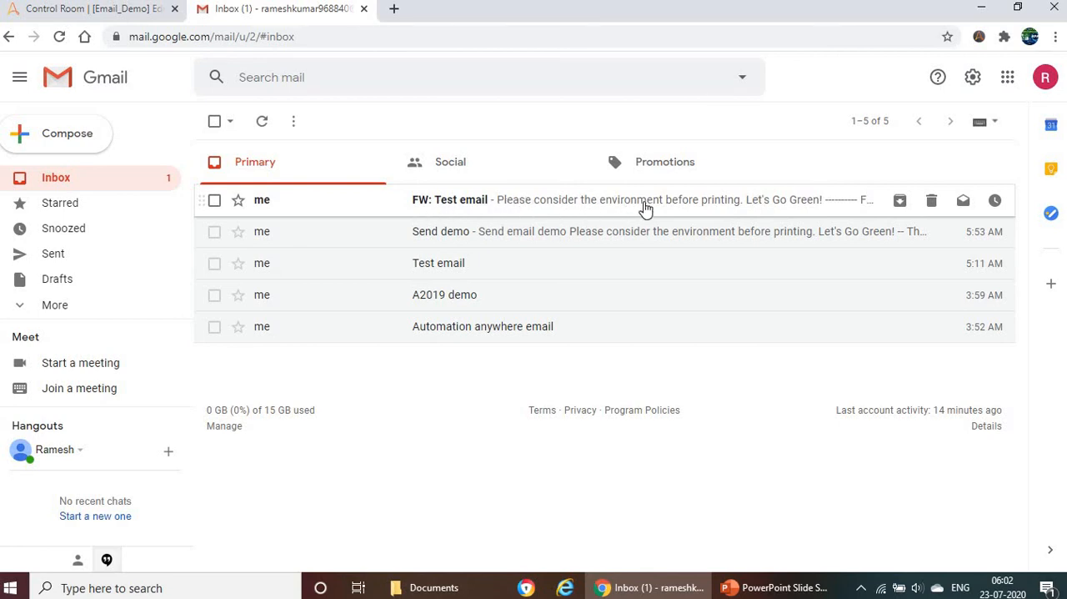
Step: Open the FW: Test email message, read its forwarded content, and return to the inbox
click(504, 207)
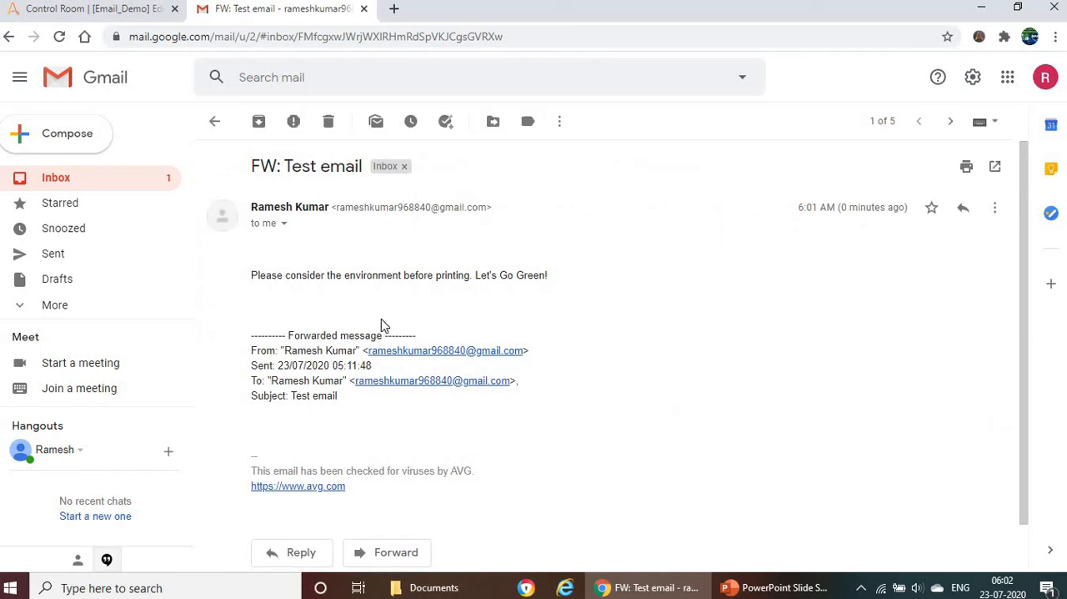
scroll(381, 320, down, 1)
drag(300, 450, 423, 394)
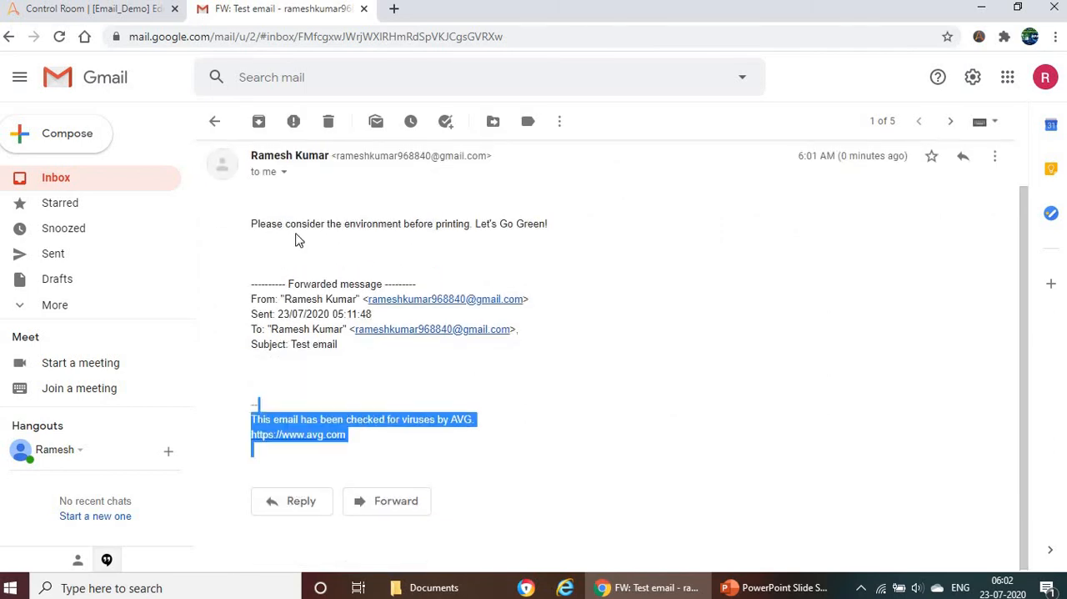
scroll(586, 171, up, 1)
shift+click(279, 194)
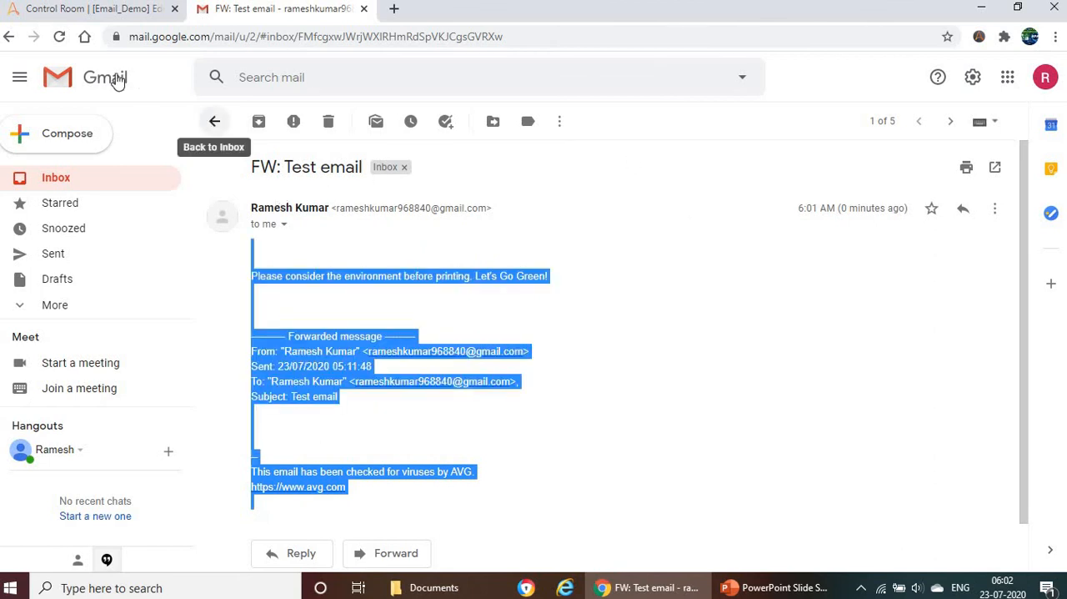
click(8, 36)
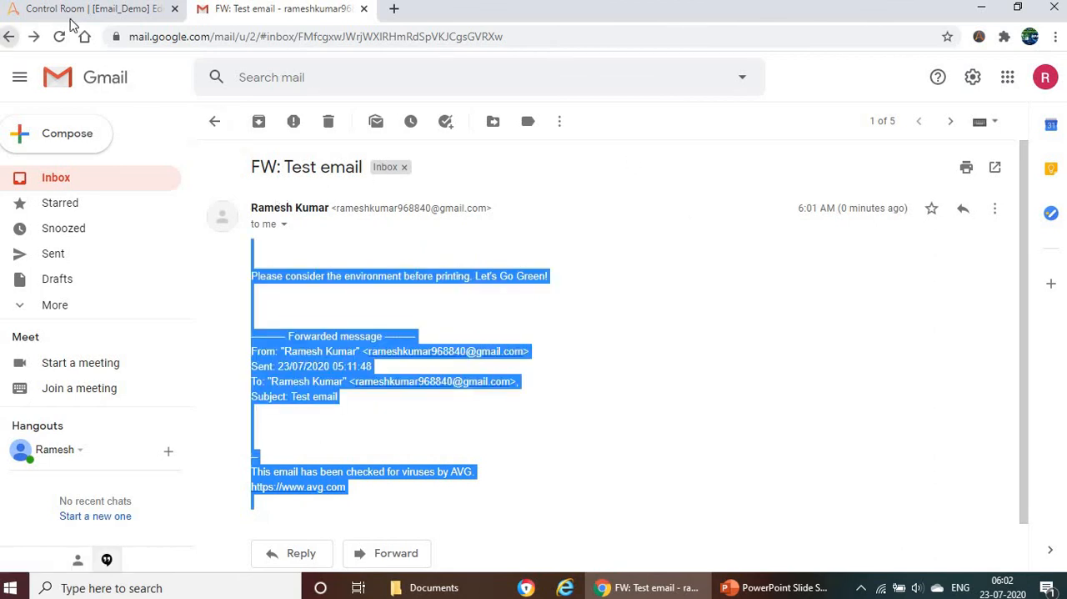
Step: Switch to Control Room and replace the Email: Forward action inside the Loop with an Email: Delete action
click(84, 10)
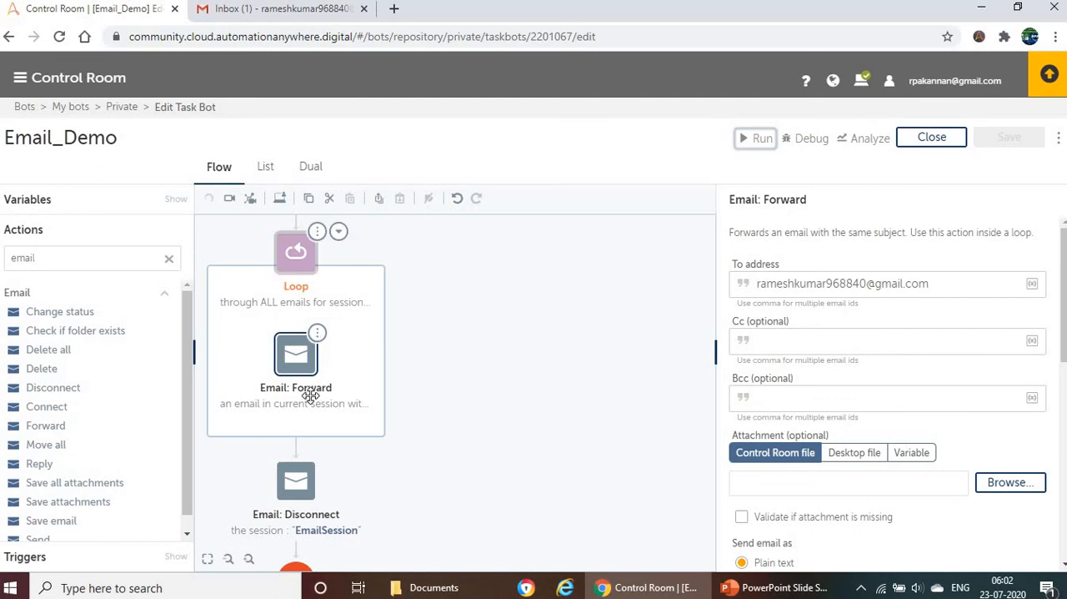
click(301, 371)
click(301, 371)
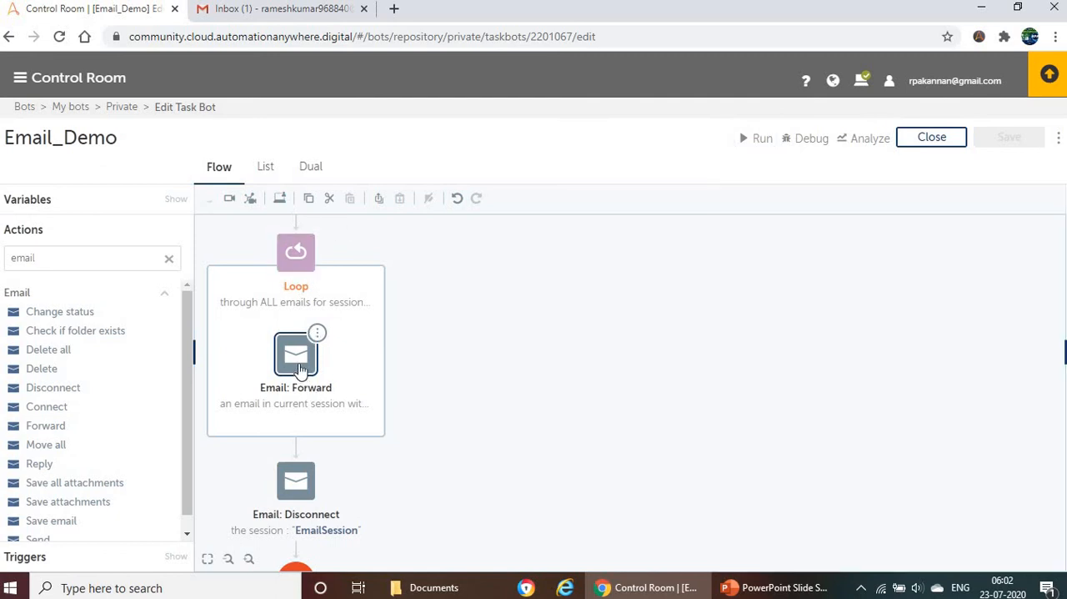
click(317, 333)
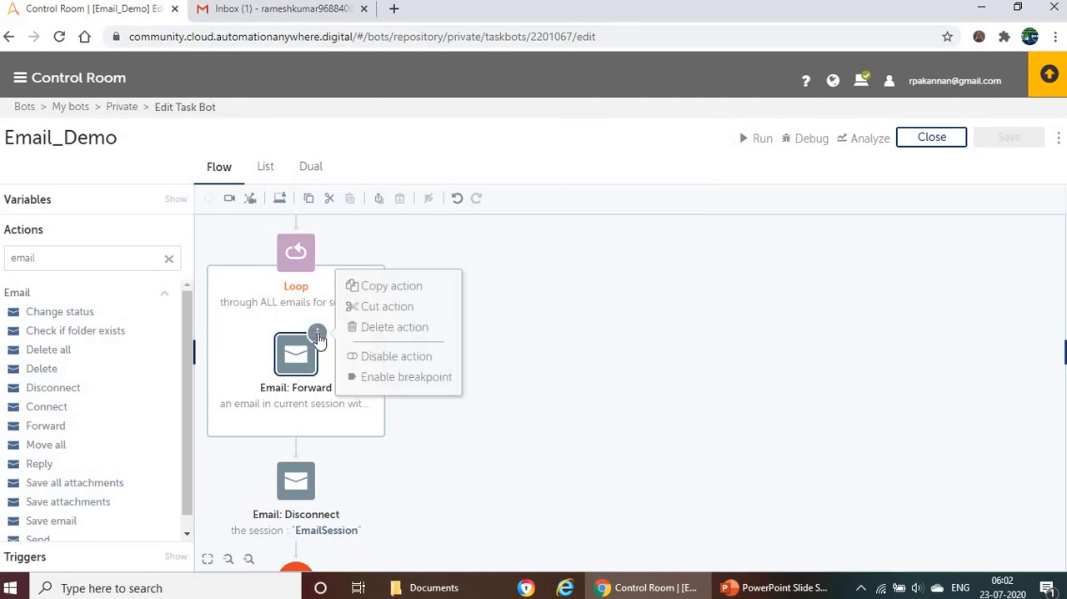
click(363, 328)
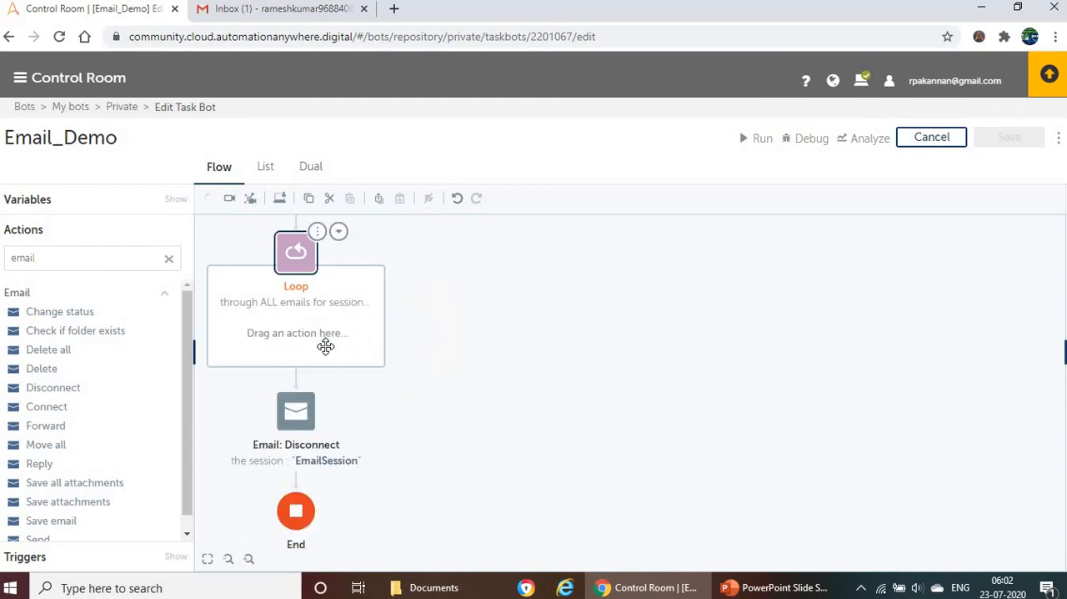
drag(269, 343, 291, 341)
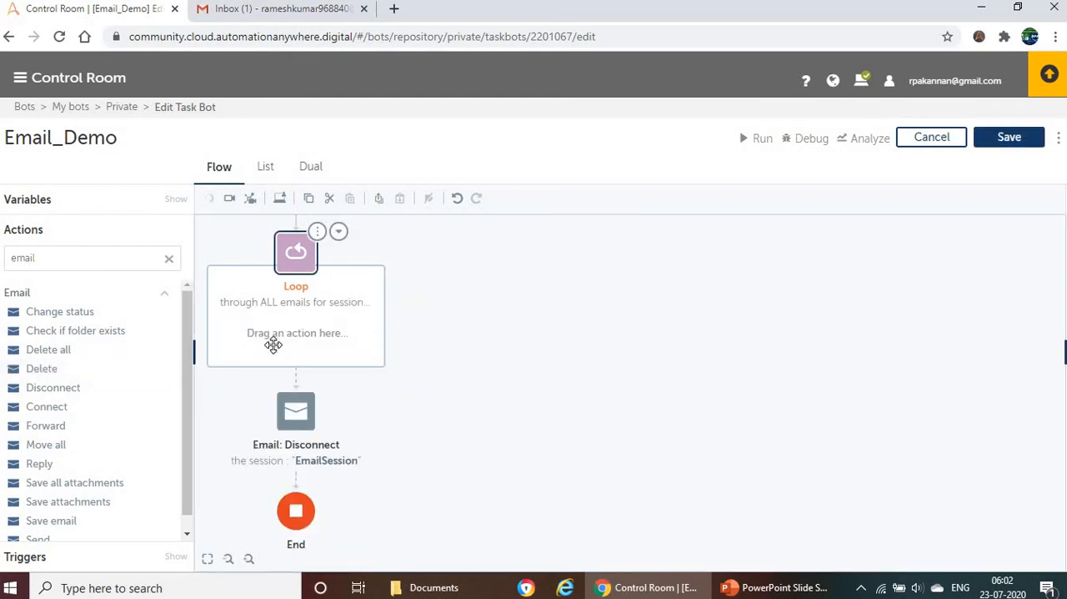
drag(27, 369, 305, 336)
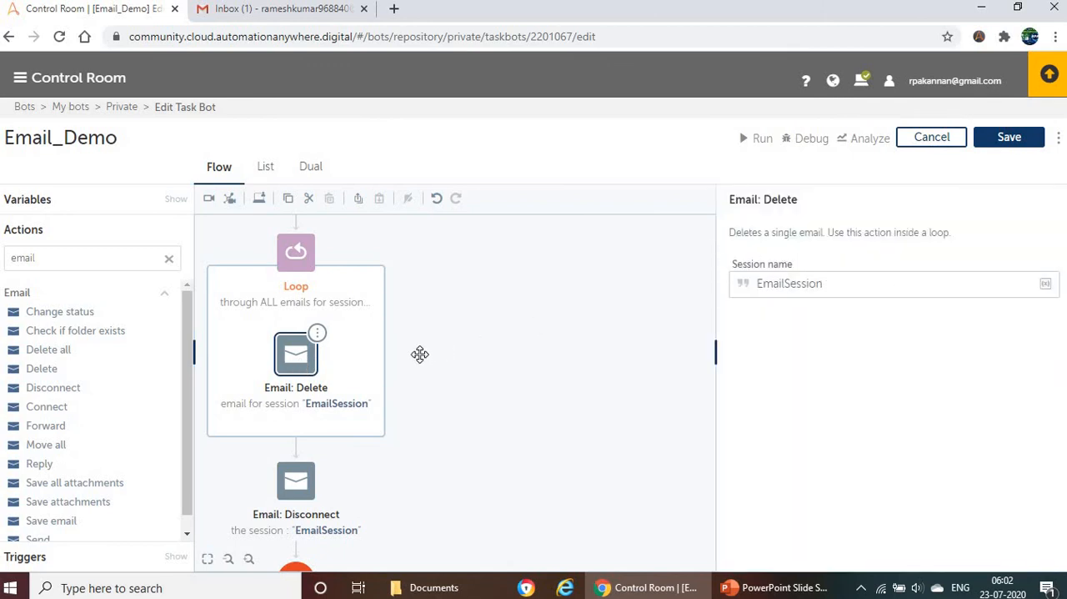
Step: Compare the Loop's subject filter with the Gmail inbox messages and check the session name of the Email: Delete action
click(296, 259)
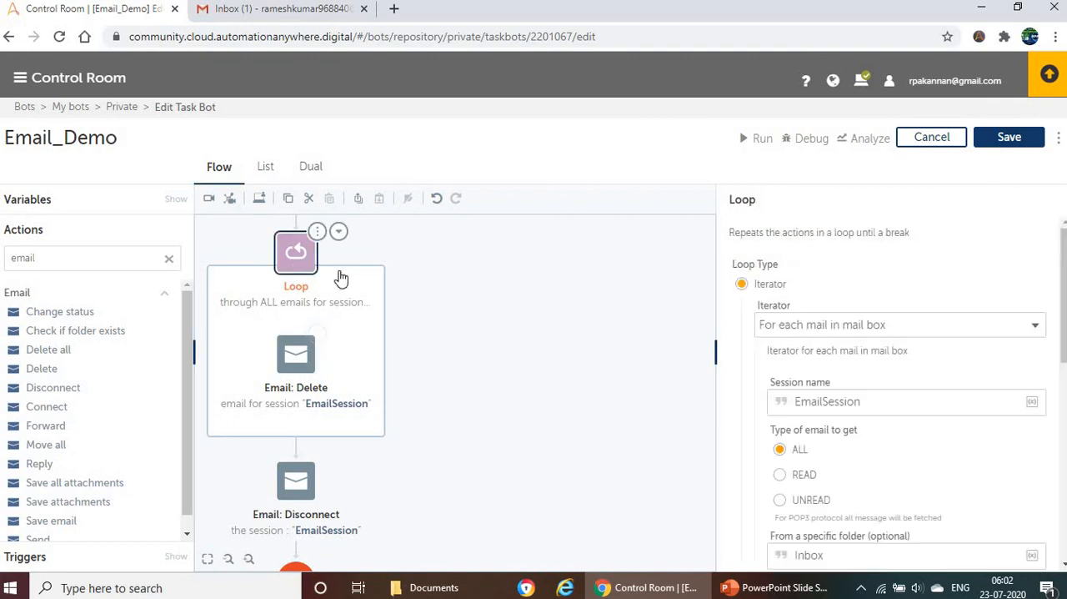
click(288, 263)
scroll(893, 417, down, 2)
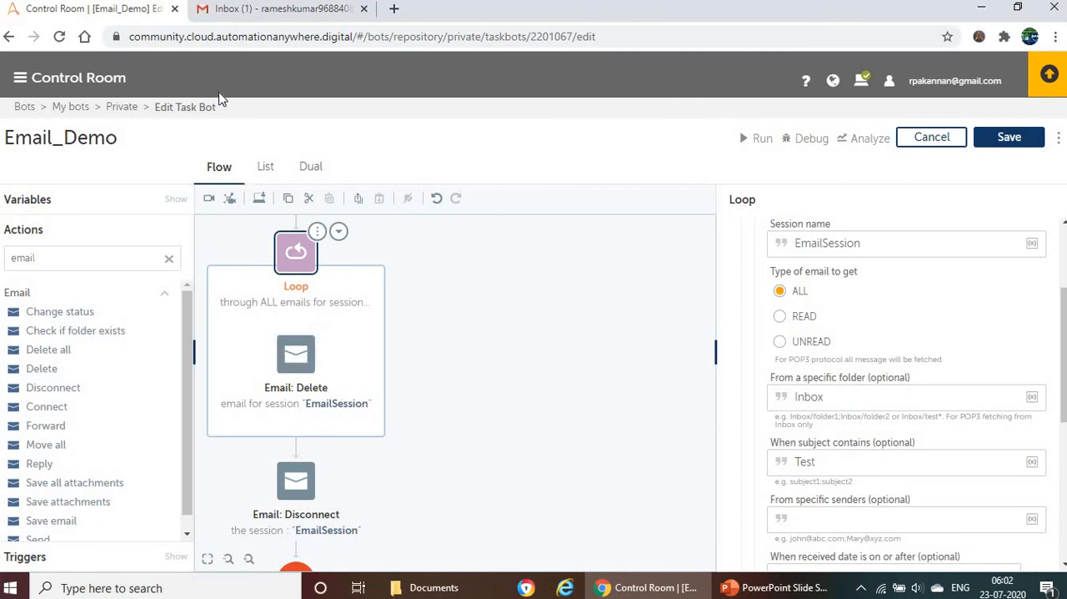
click(254, 12)
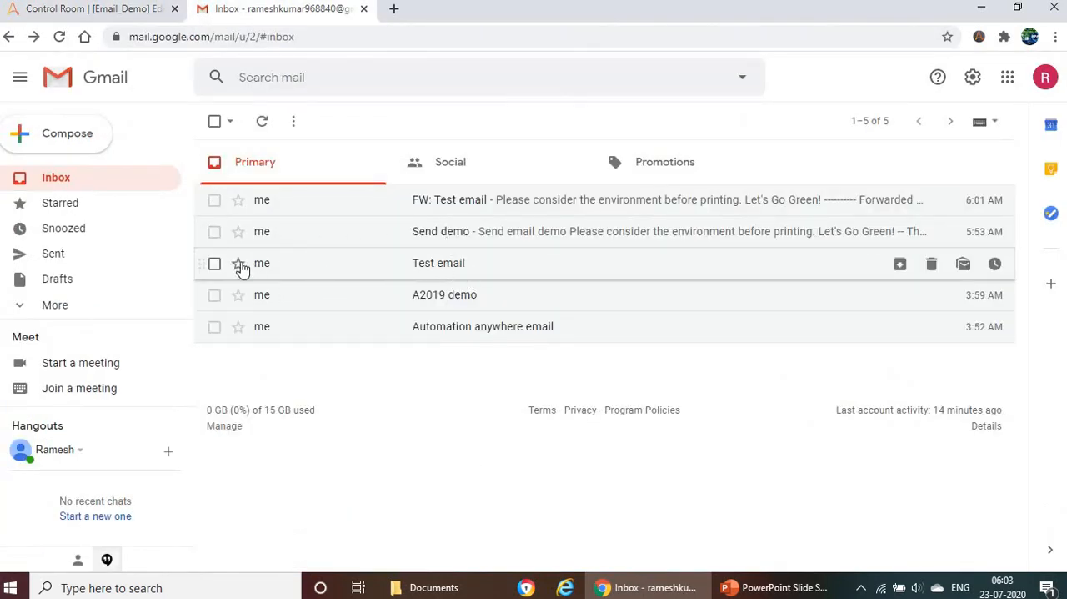
click(60, 12)
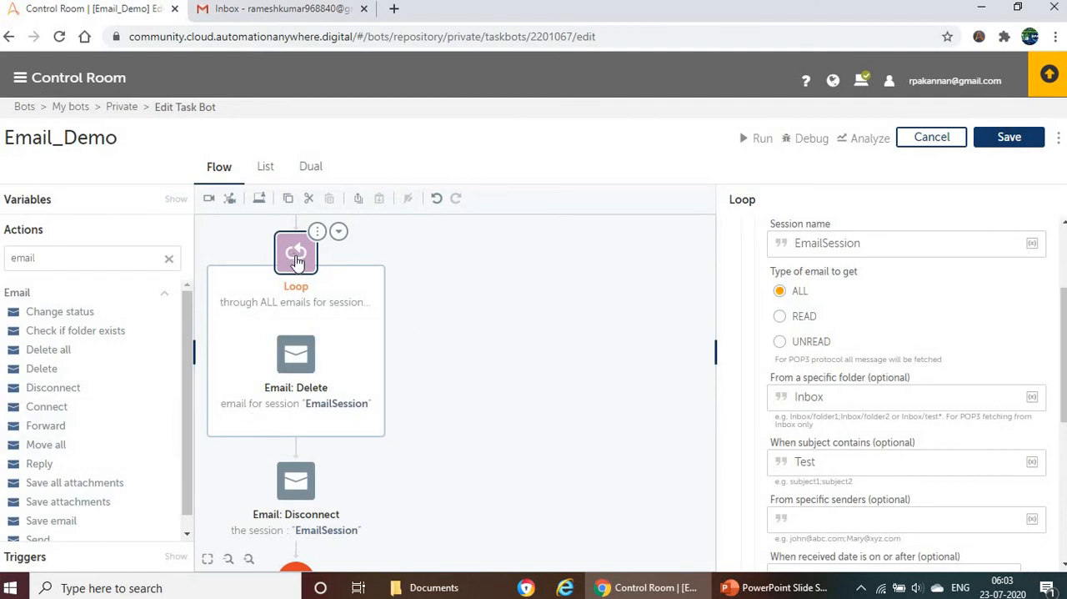
double_click(788, 471)
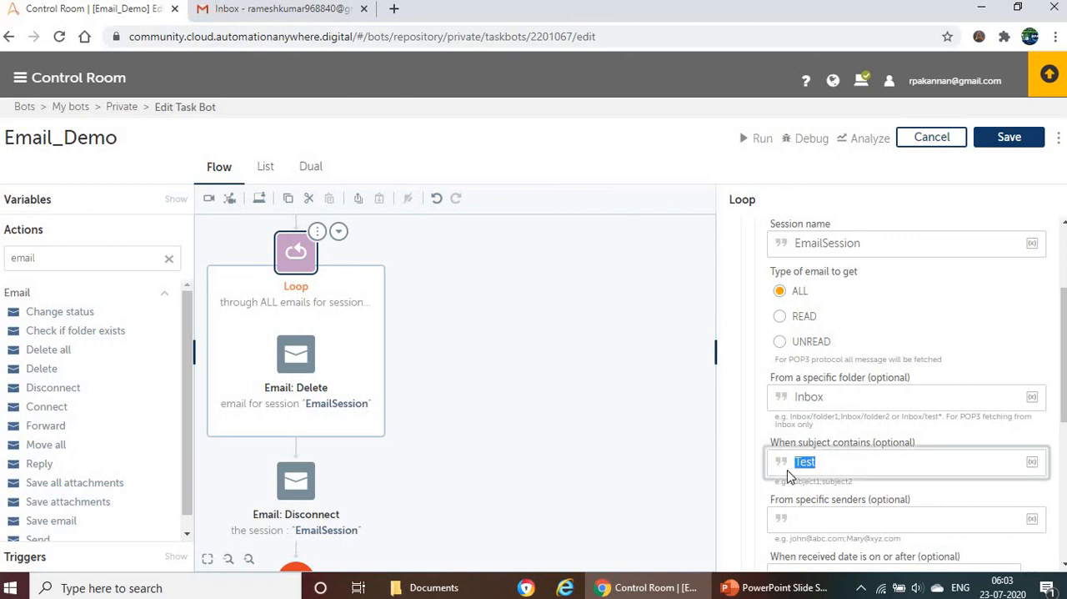
click(296, 355)
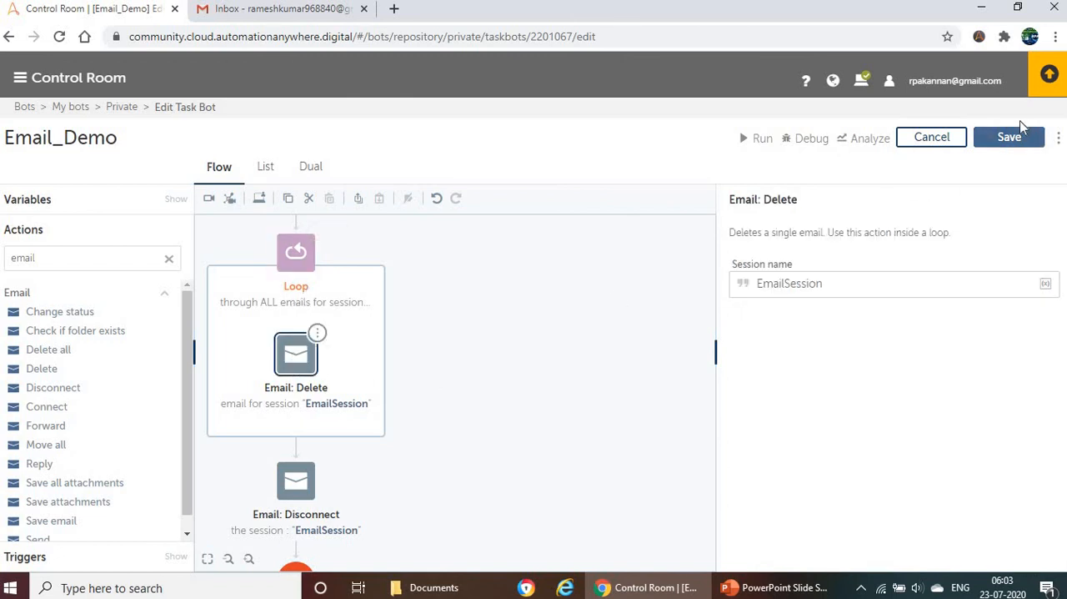
Step: Save the Email_Demo bot with the Email: Delete action, run it, and dismiss the run result dialog
click(1009, 141)
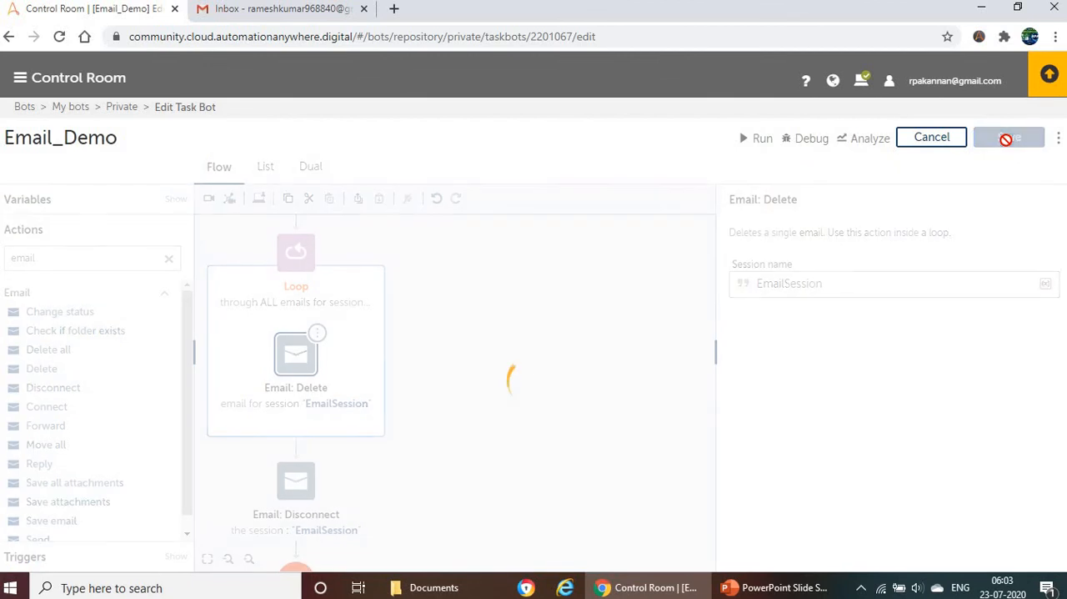
click(757, 140)
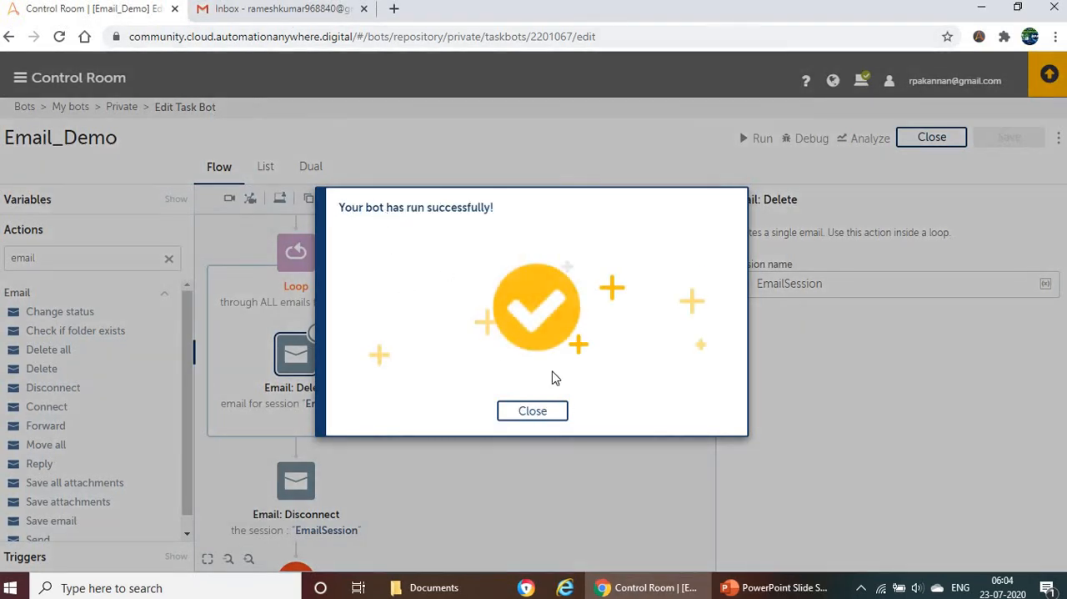
click(539, 413)
Step: Switch to Gmail and refresh the inbox to check whether the Test emails were deleted
click(254, 15)
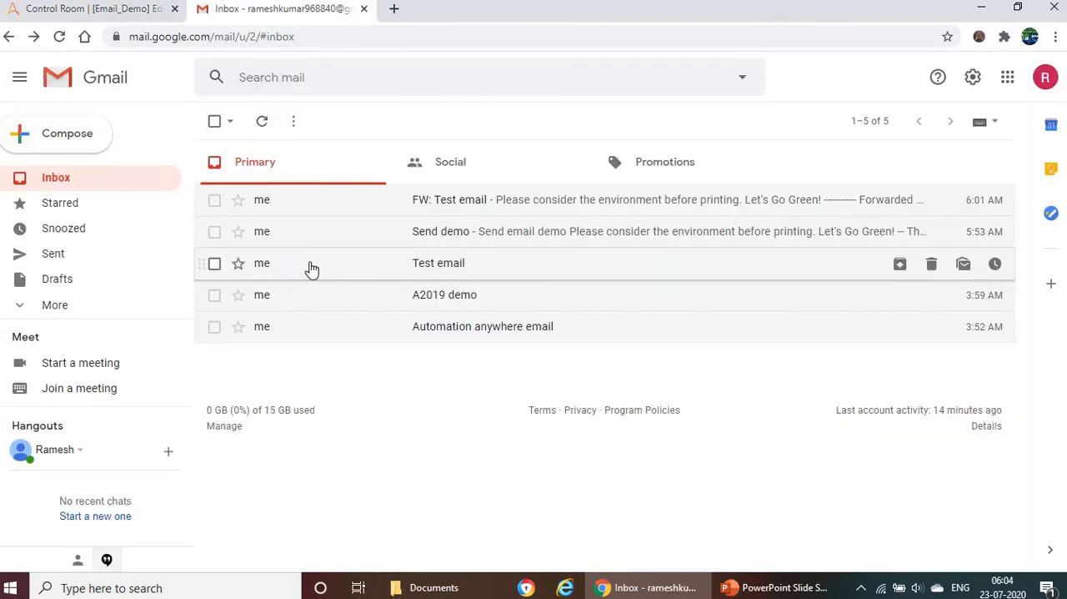
click(261, 124)
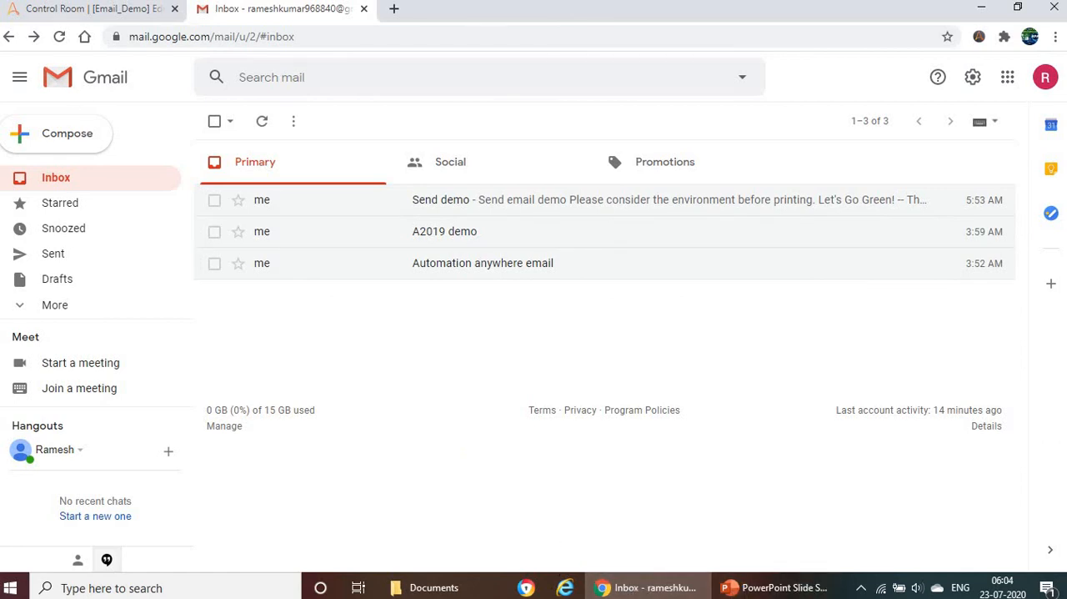
Step: Recheck the Email: Delete action in Control Room and review the mail server table and Email package notes in the PowerPoint slide show
click(33, 9)
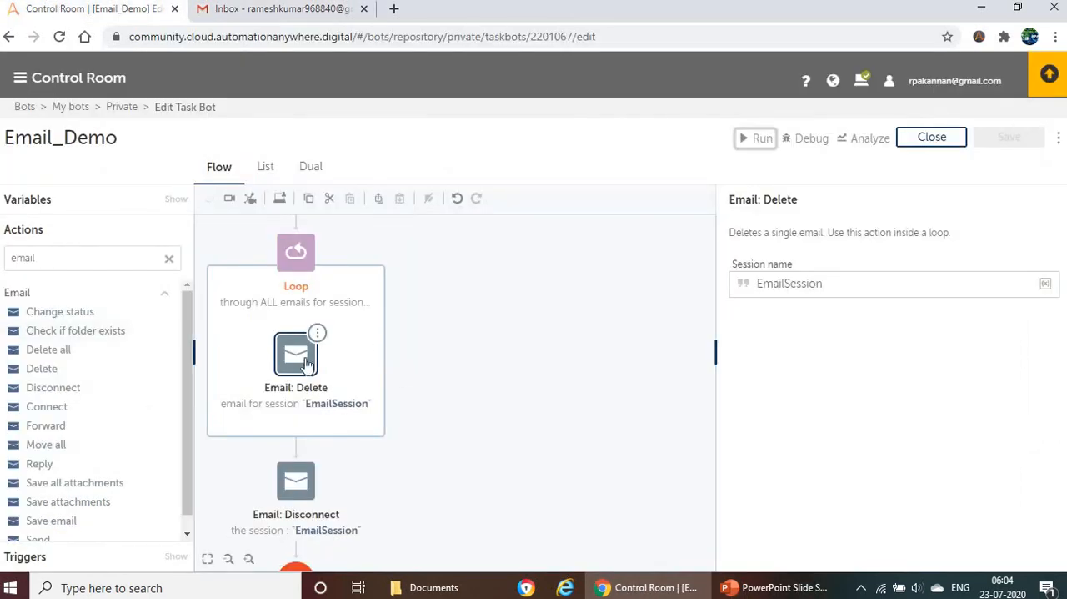
click(307, 365)
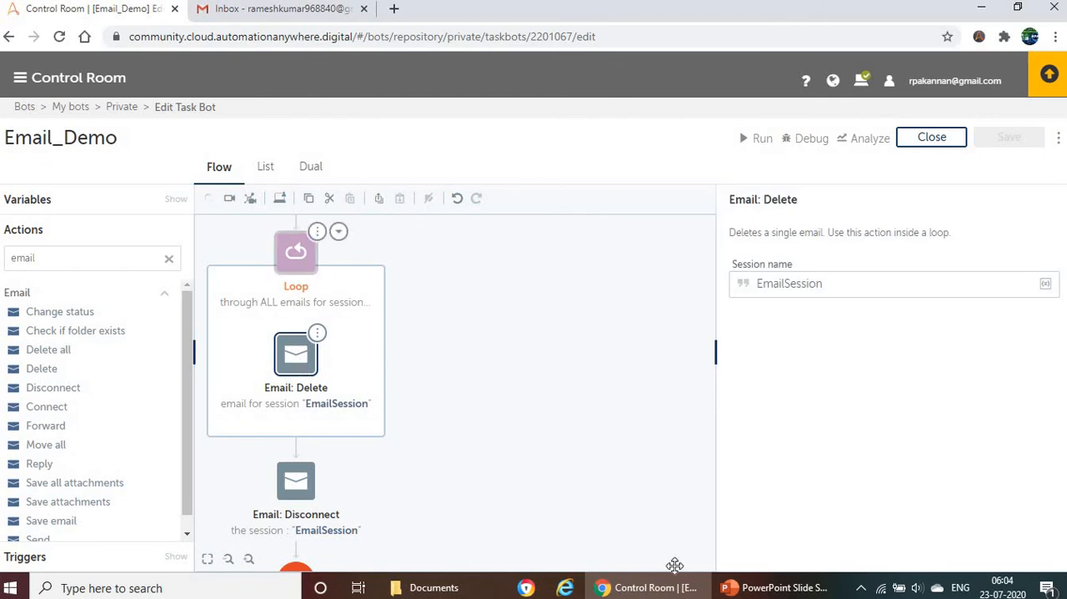
click(734, 586)
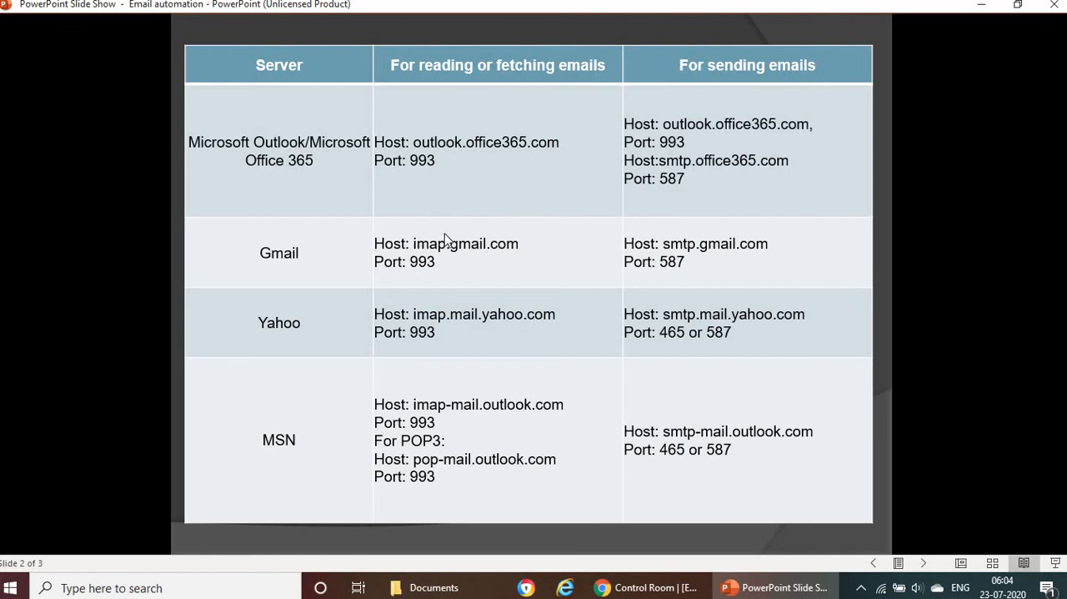
key(Left)
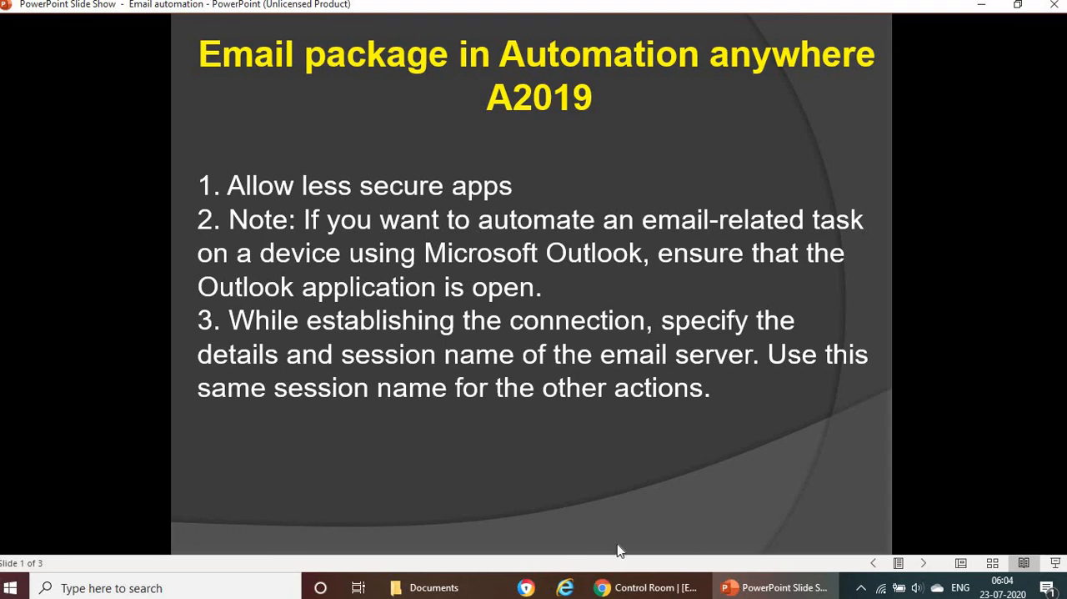
Step: Return to Control Room and review the Email: Connect server settings and the Loop's folder and subject filters
click(642, 588)
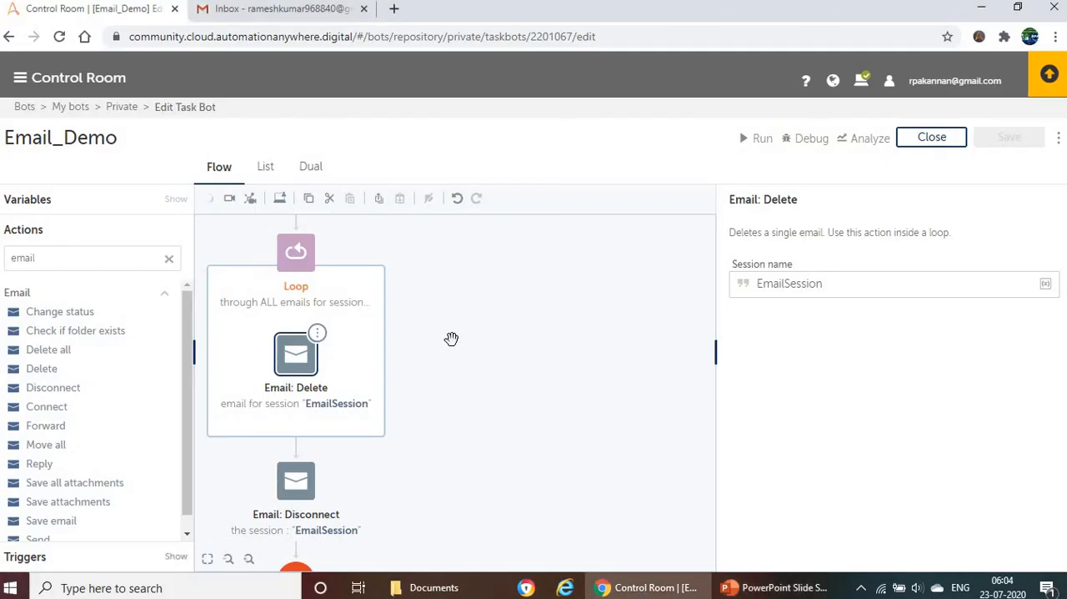
scroll(308, 302, up, 3)
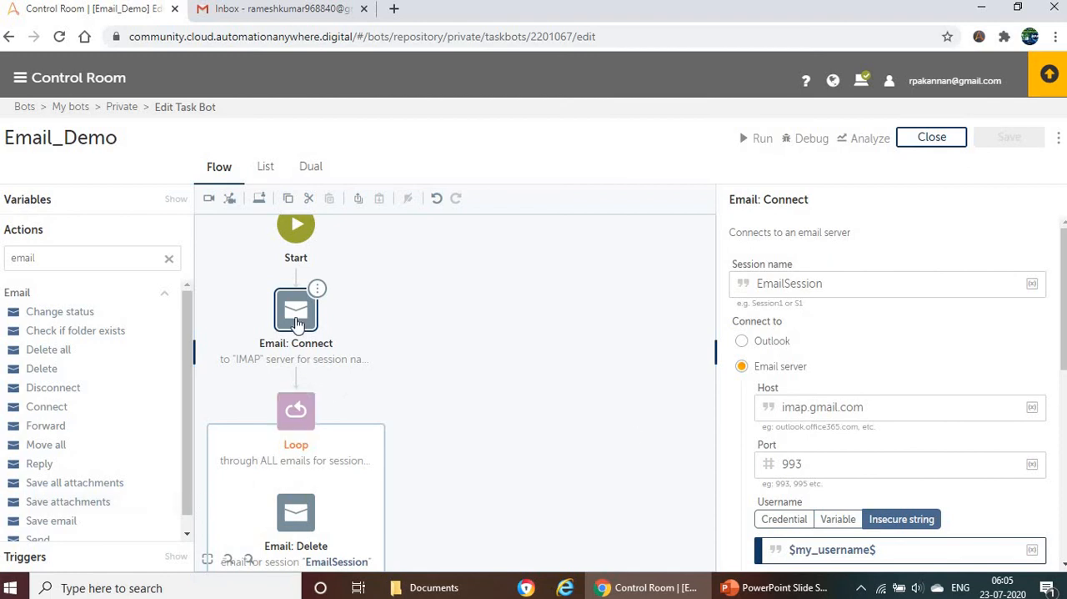
click(300, 421)
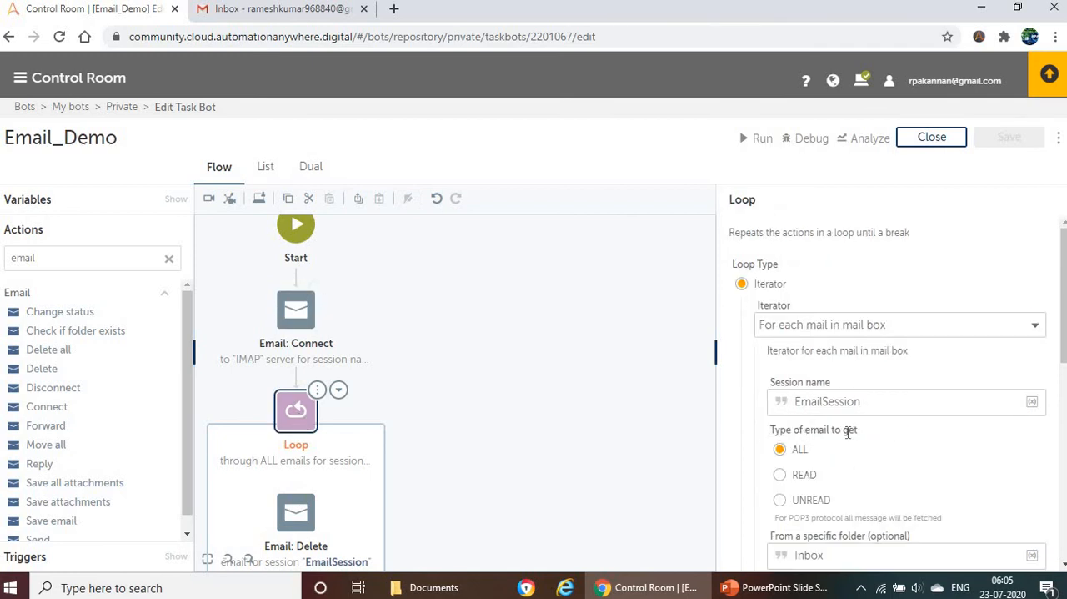
scroll(849, 437, down, 2)
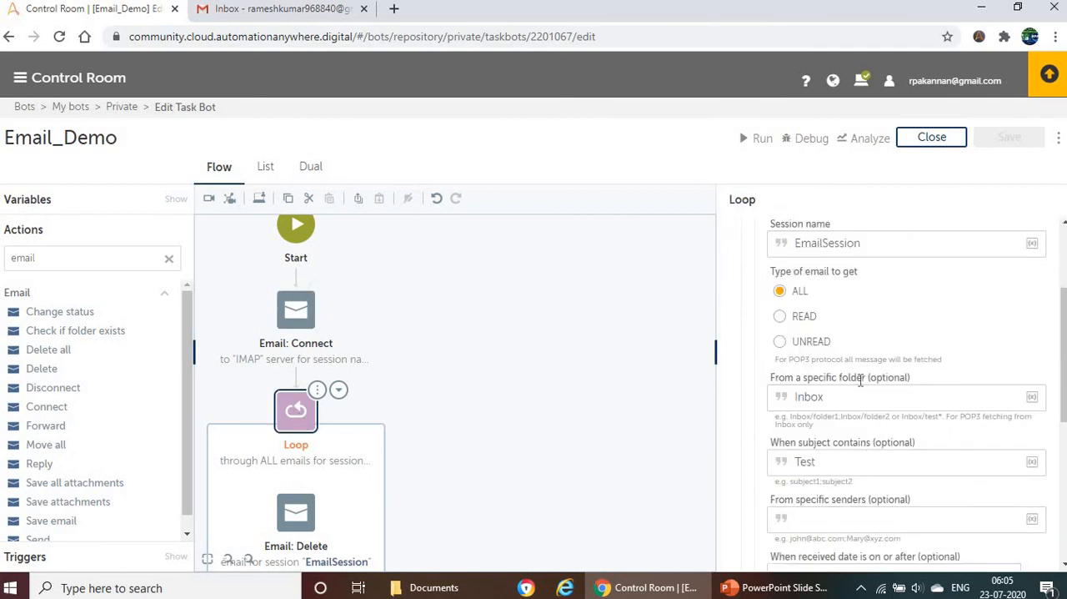